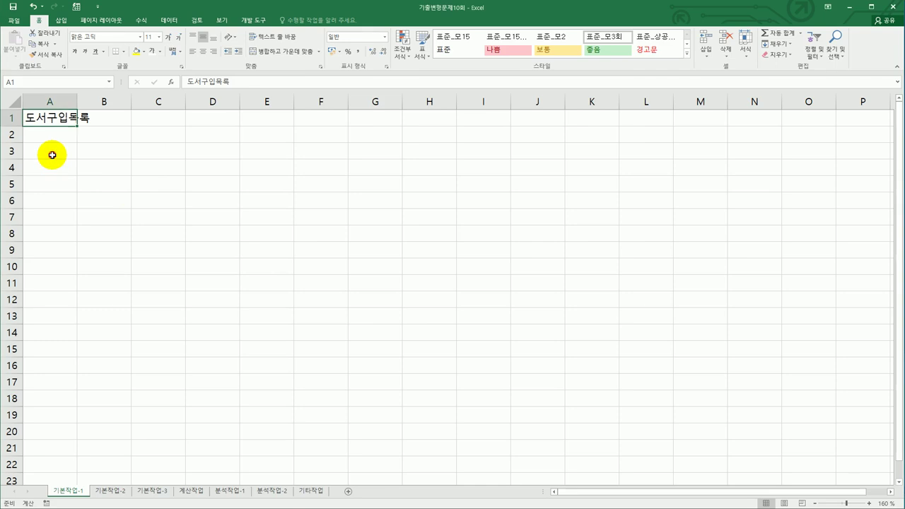
{"action": "left_click_drag", "start_coordinate": [52, 155], "coordinate": [371, 301]}
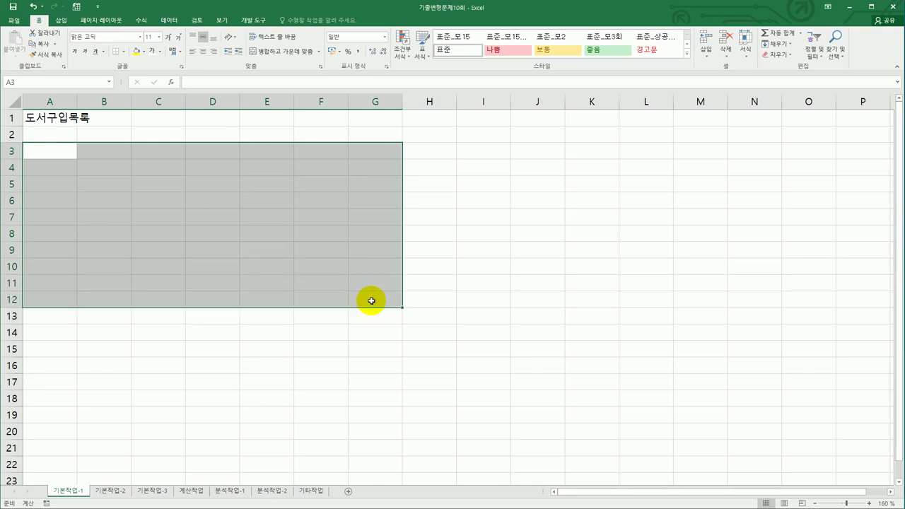
{"action": "left_click_drag", "start_coordinate": [101, 101], "coordinate": [403, 100]}
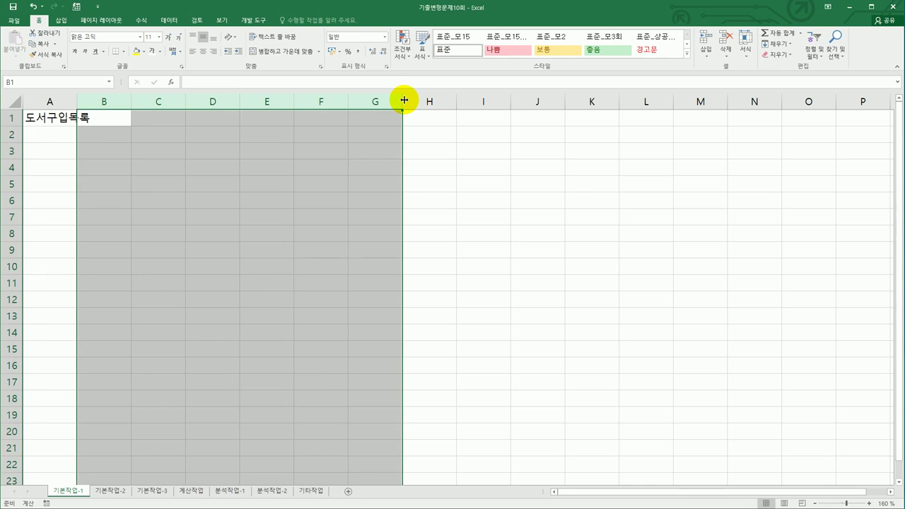
{"action": "left_click", "coordinate": [252, 360]}
On the 기본작업-2 sheet, merge and center the title across A1:G1
{"action": "left_click", "coordinate": [107, 489]}
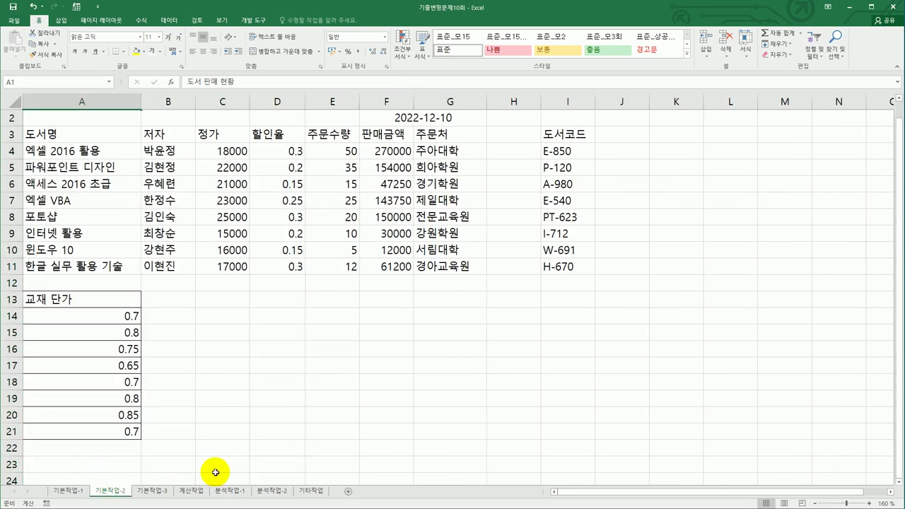
{"action": "scroll", "coordinate": [244, 420], "scroll_direction": "up", "scroll_amount": 1}
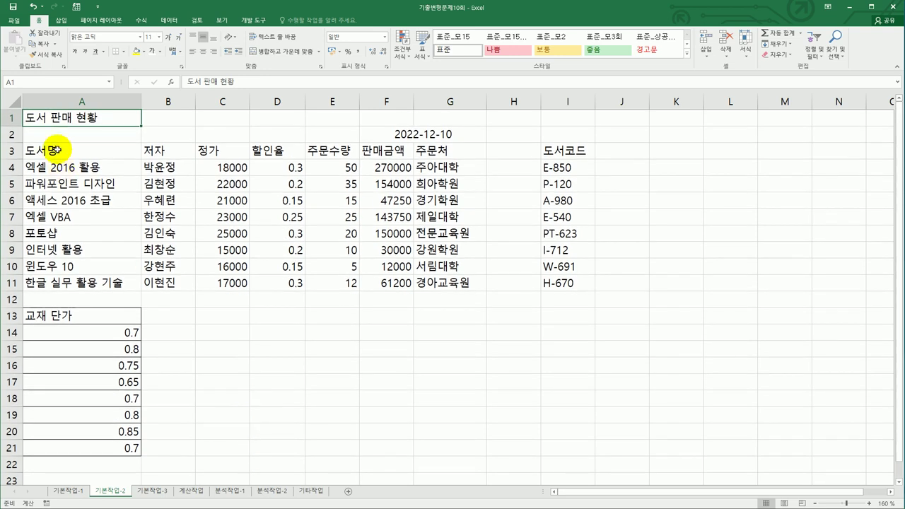
{"action": "left_click_drag", "start_coordinate": [61, 118], "coordinate": [427, 113]}
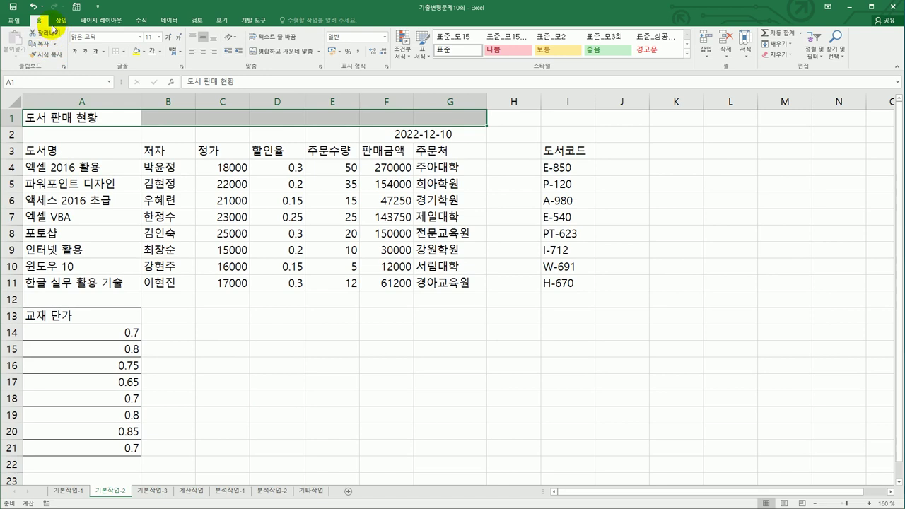
{"action": "left_click", "coordinate": [280, 53]}
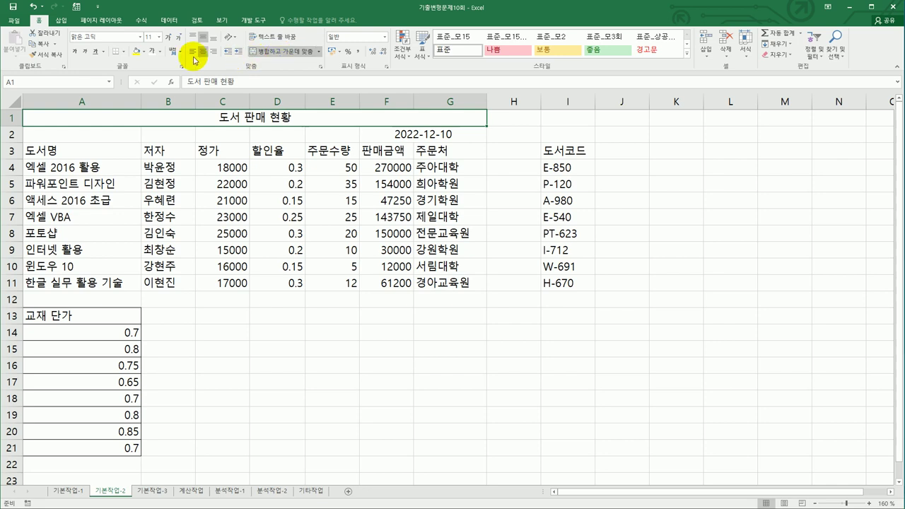
Format the merged title in A1 as 굴림체, size 16, bold and underlined
{"action": "left_click", "coordinate": [139, 39]}
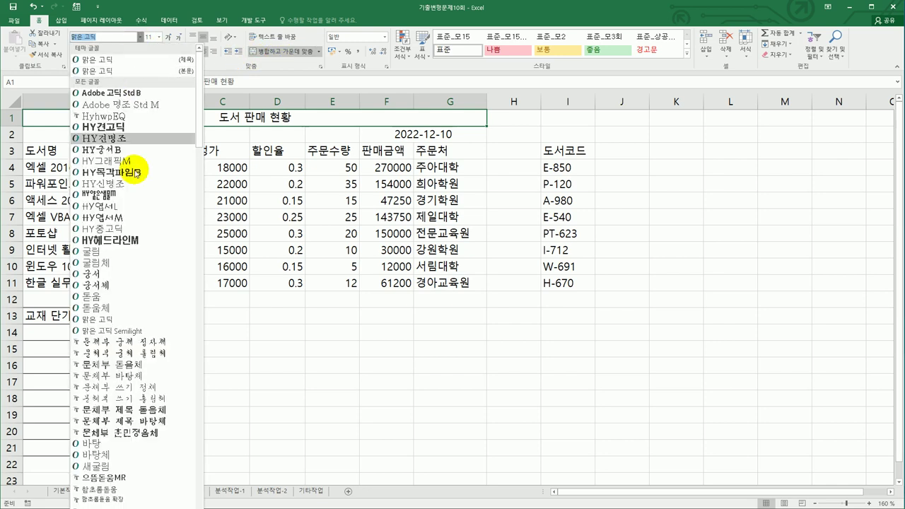
{"action": "left_click", "coordinate": [135, 269]}
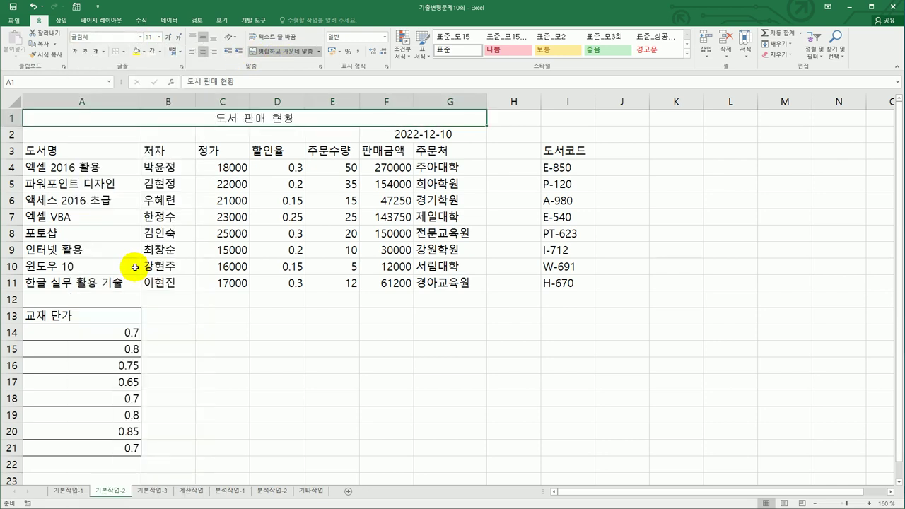
{"action": "left_click", "coordinate": [160, 37]}
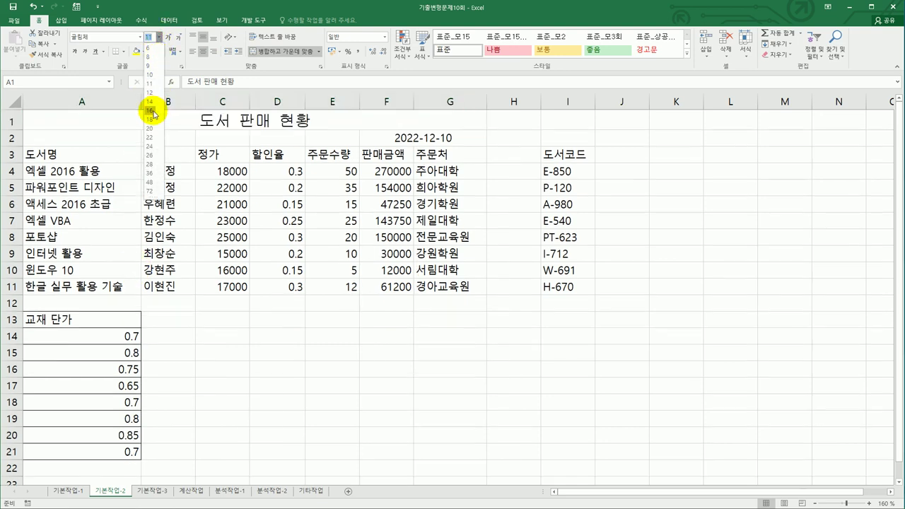
{"action": "left_click", "coordinate": [153, 111]}
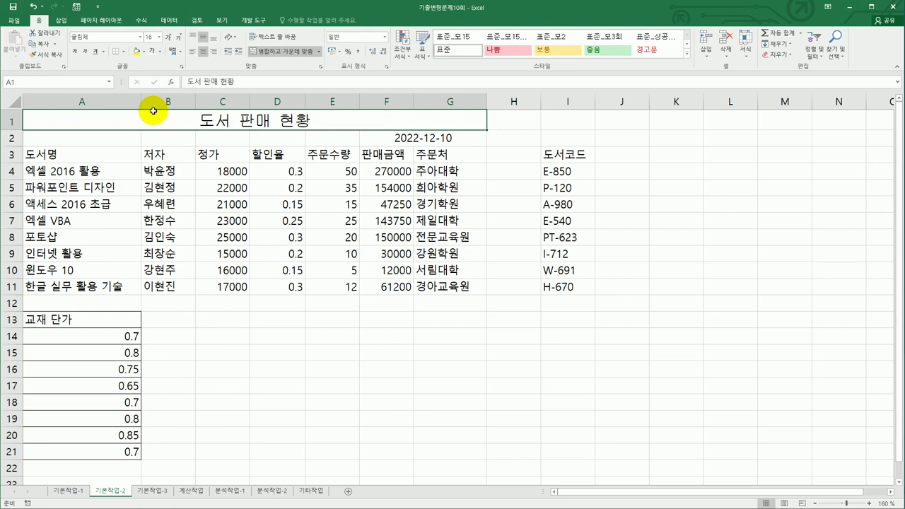
{"action": "left_click", "coordinate": [75, 52]}
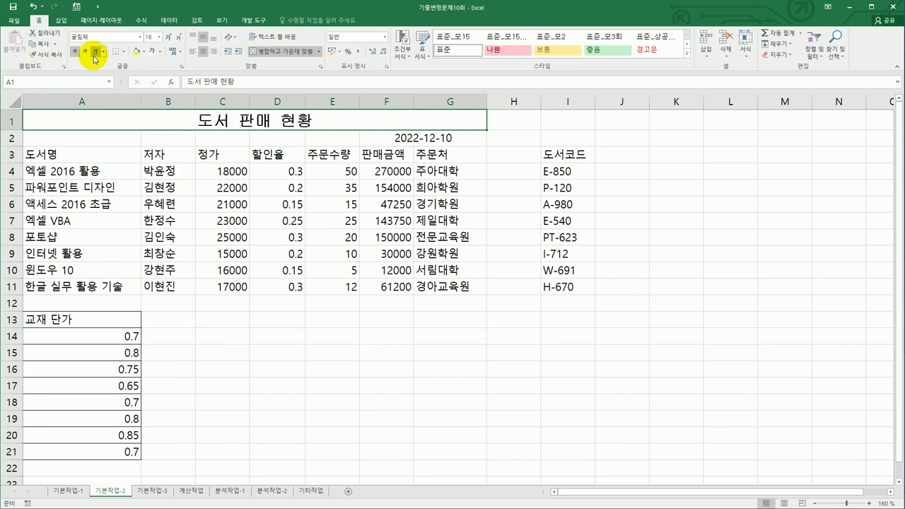
{"action": "left_click", "coordinate": [97, 57]}
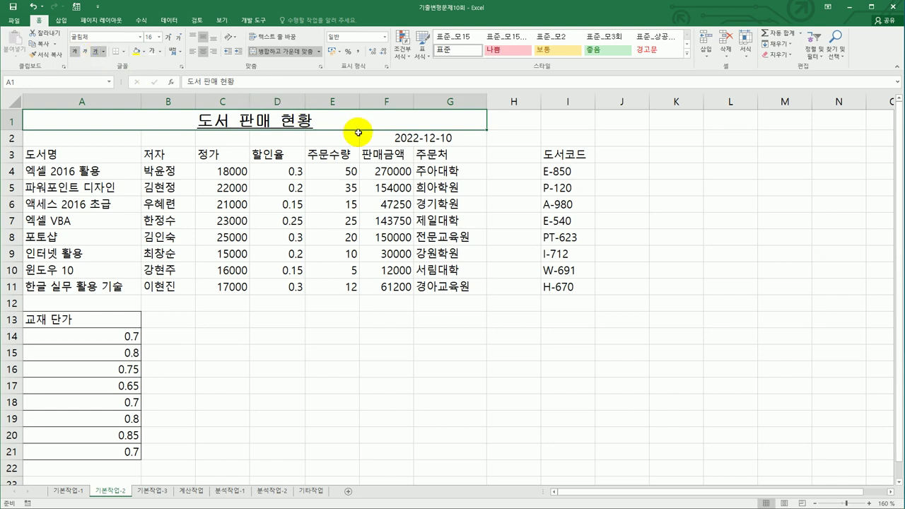
Apply the custom number format yyyy년 mm월 dd일 (aaaa) to the date in merged cell F2
{"action": "left_click", "coordinate": [410, 142]}
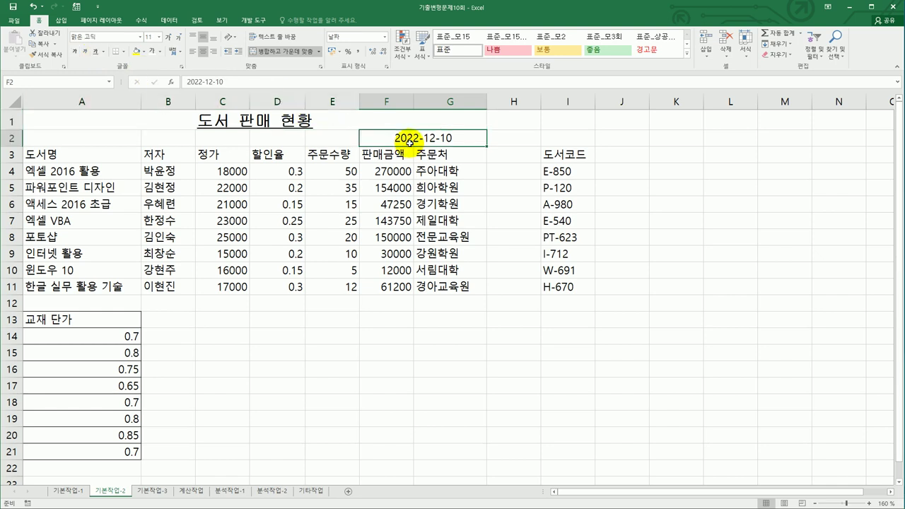
{"action": "right_click", "coordinate": [410, 142]}
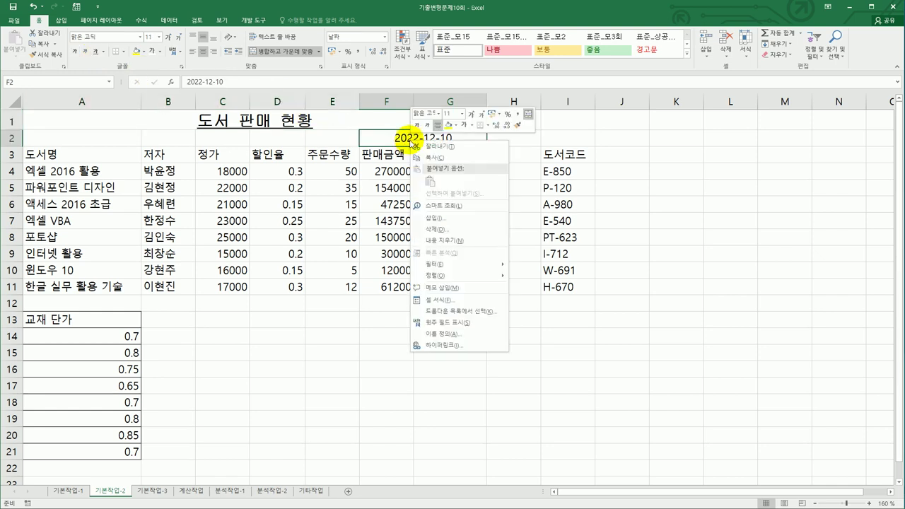
{"action": "left_click", "coordinate": [465, 300]}
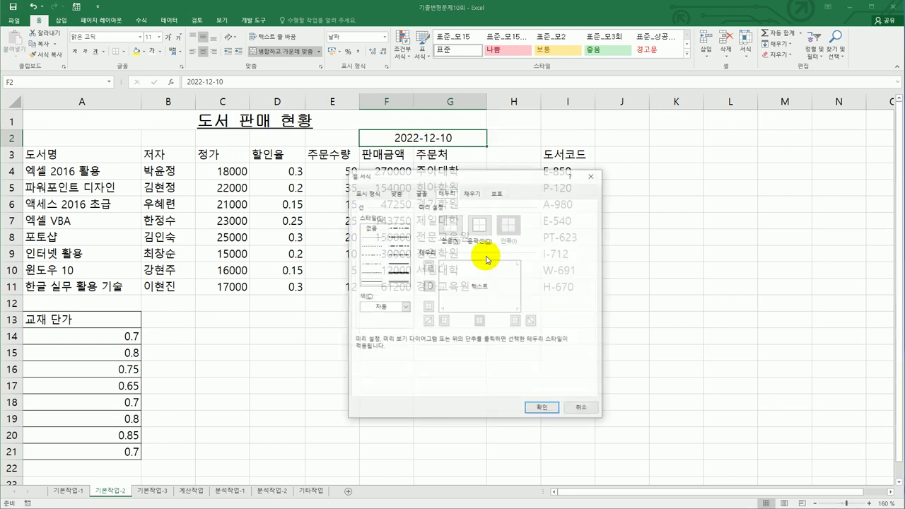
{"action": "left_click_drag", "start_coordinate": [474, 183], "coordinate": [611, 116]}
{"action": "left_click", "coordinate": [505, 172]}
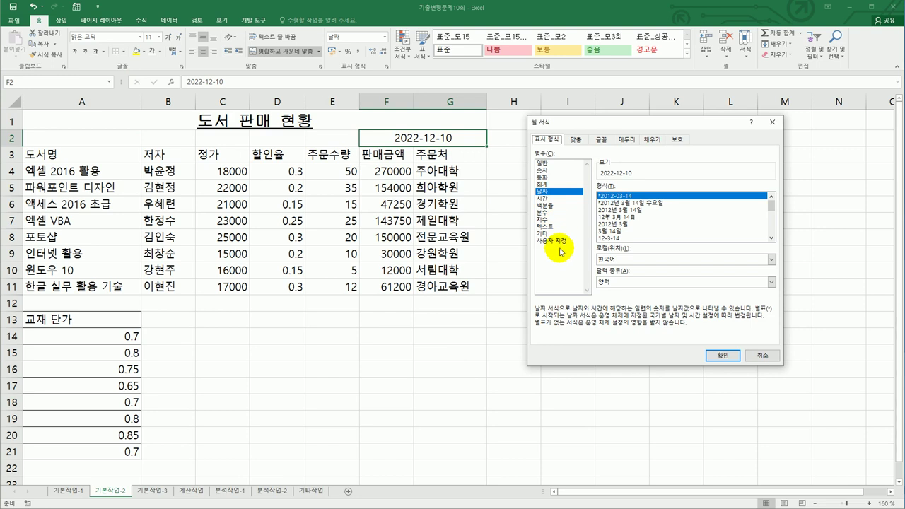
{"action": "left_click", "coordinate": [560, 241]}
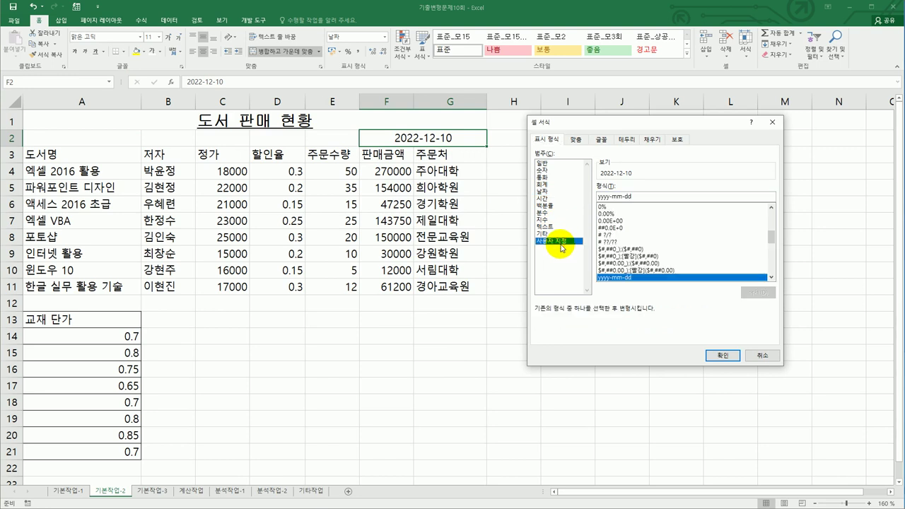
{"action": "left_click", "coordinate": [610, 196]}
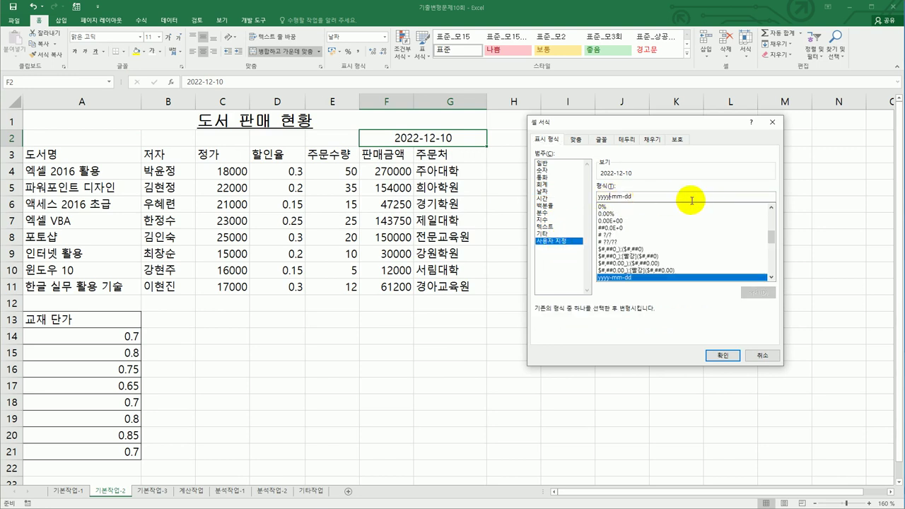
{"action": "type", "text": "ㄴ"}
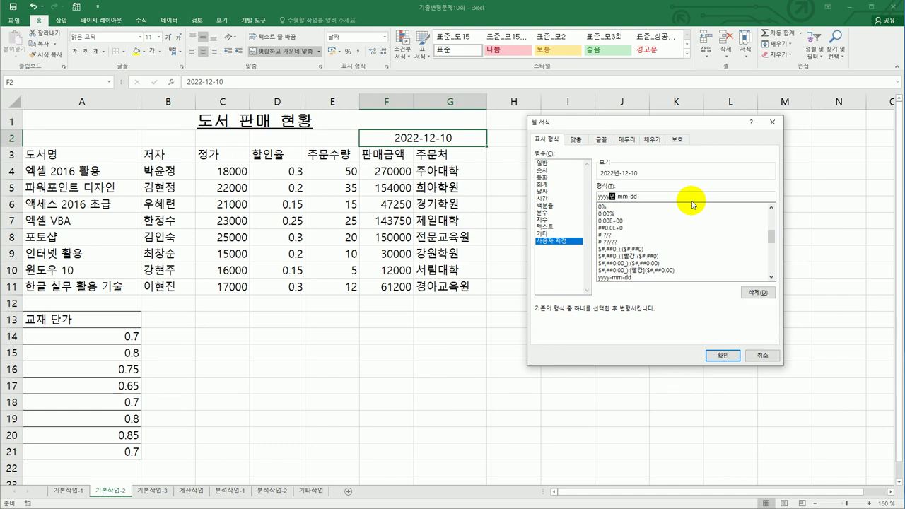
{"action": "key", "text": "Delete"}
{"action": "type", "text": "우"}
{"action": "type", "text": " 일"}
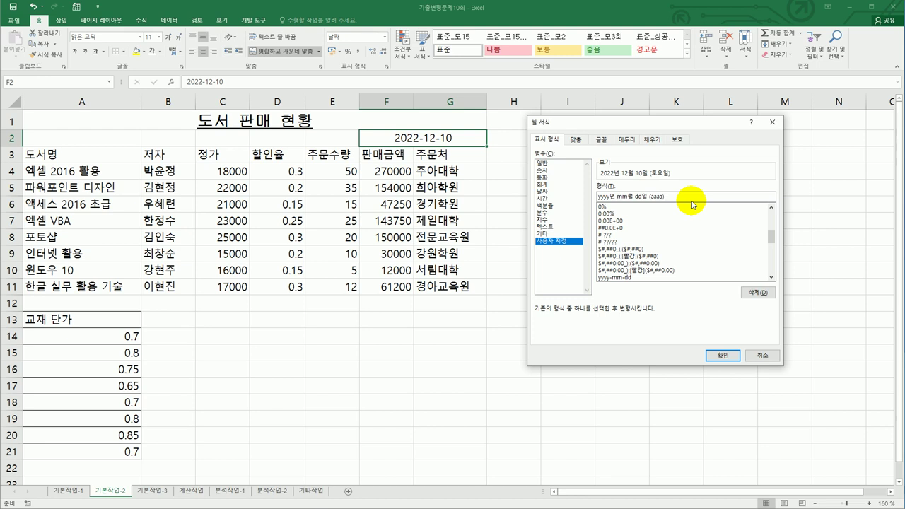
{"action": "left_click", "coordinate": [722, 354]}
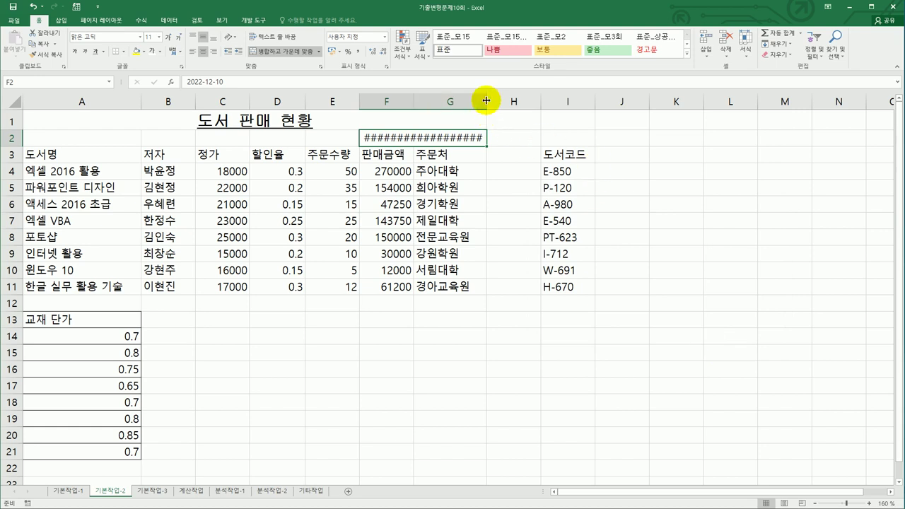
Widen columns G and F so the full date in F2 fits
{"action": "left_click_drag", "start_coordinate": [486, 101], "coordinate": [511, 111]}
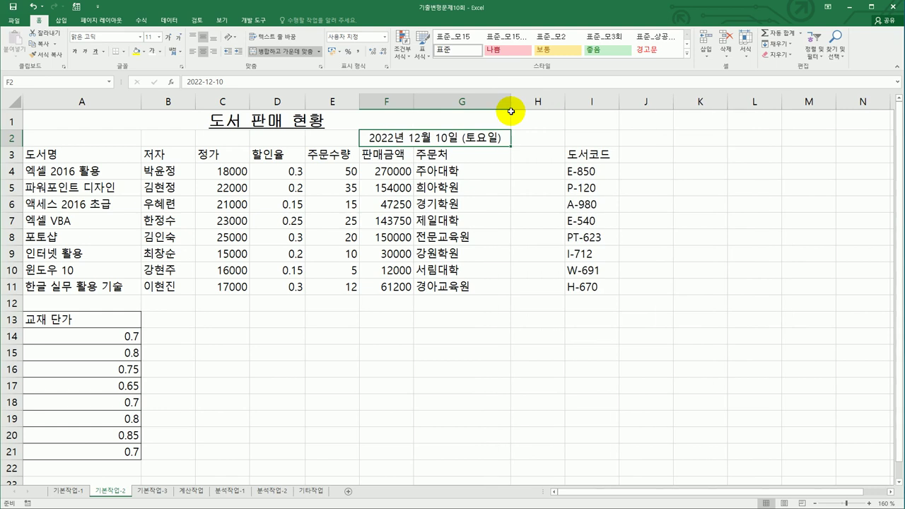
{"action": "left_click_drag", "start_coordinate": [415, 106], "coordinate": [420, 107]}
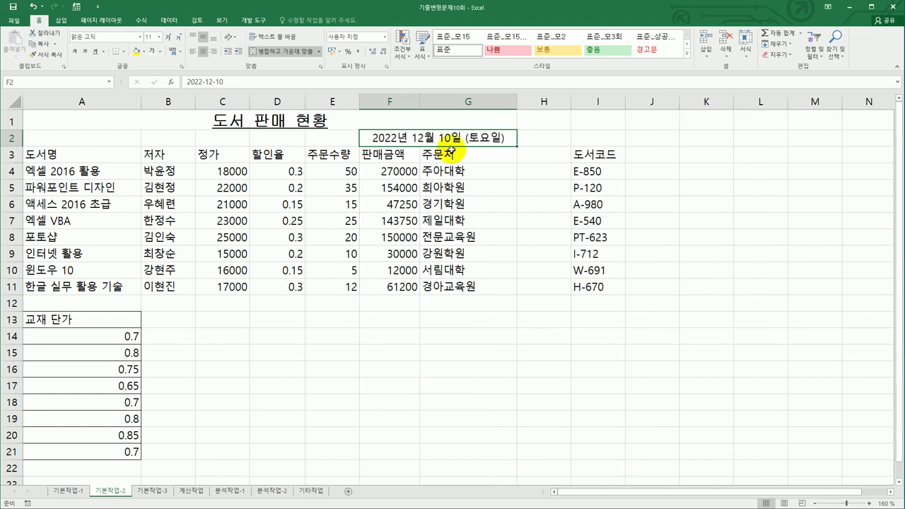
{"action": "left_click", "coordinate": [456, 236]}
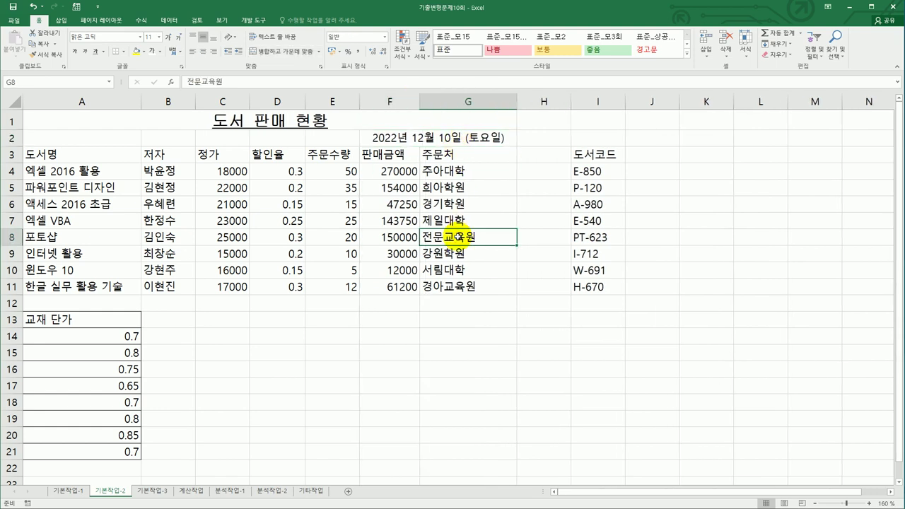
Cut the 도서코드 range I3:I11, insert it at A3 in front of 도서명, and autofit column B
{"action": "left_click_drag", "start_coordinate": [589, 151], "coordinate": [589, 287]}
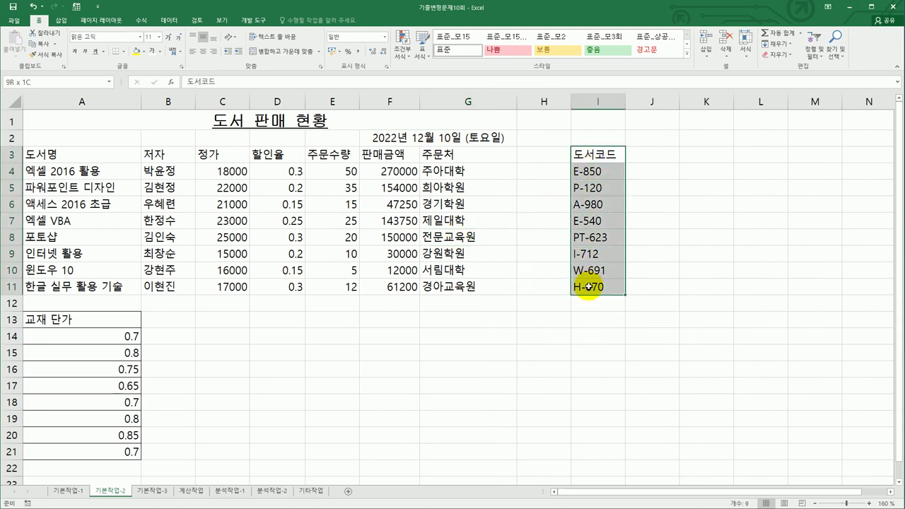
{"action": "right_click", "coordinate": [585, 161]}
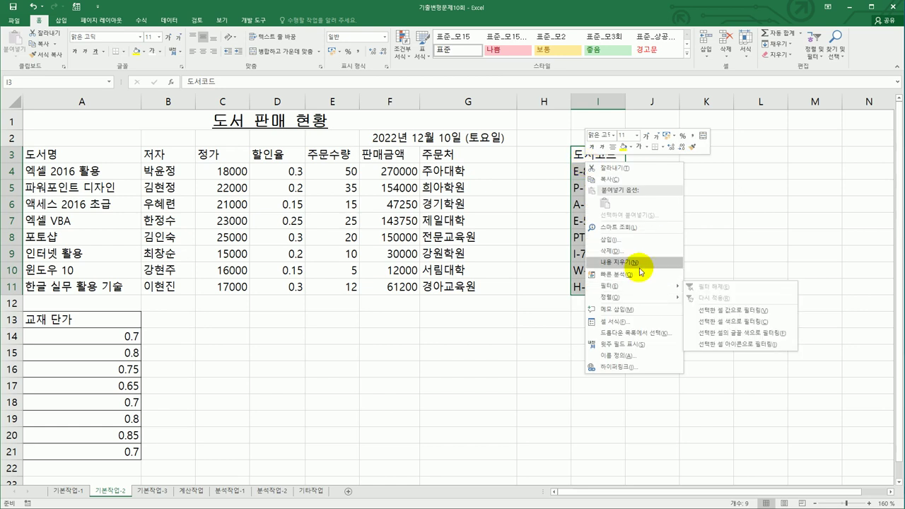
{"action": "left_click", "coordinate": [619, 167]}
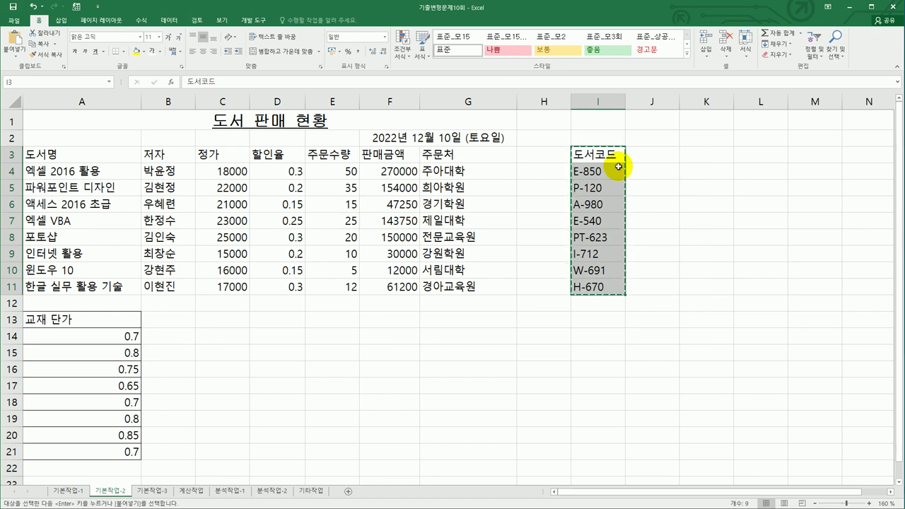
{"action": "left_click", "coordinate": [86, 157]}
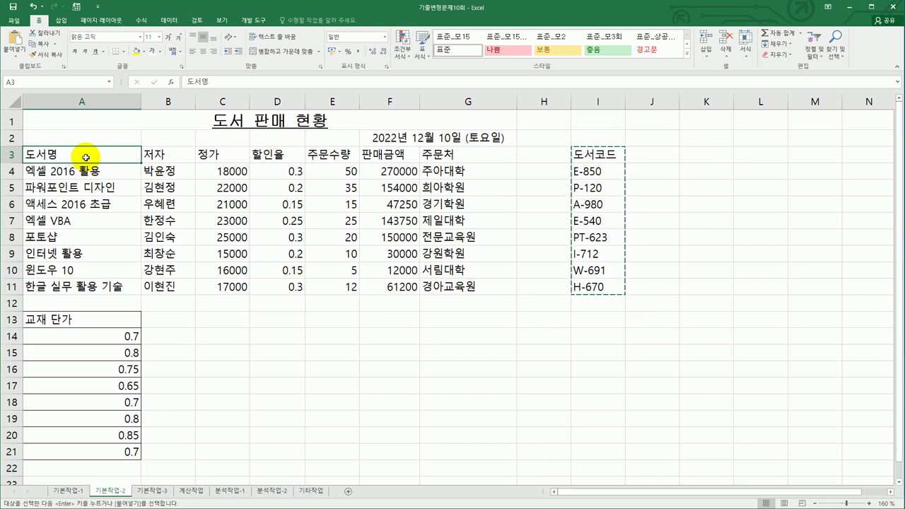
{"action": "right_click", "coordinate": [86, 157]}
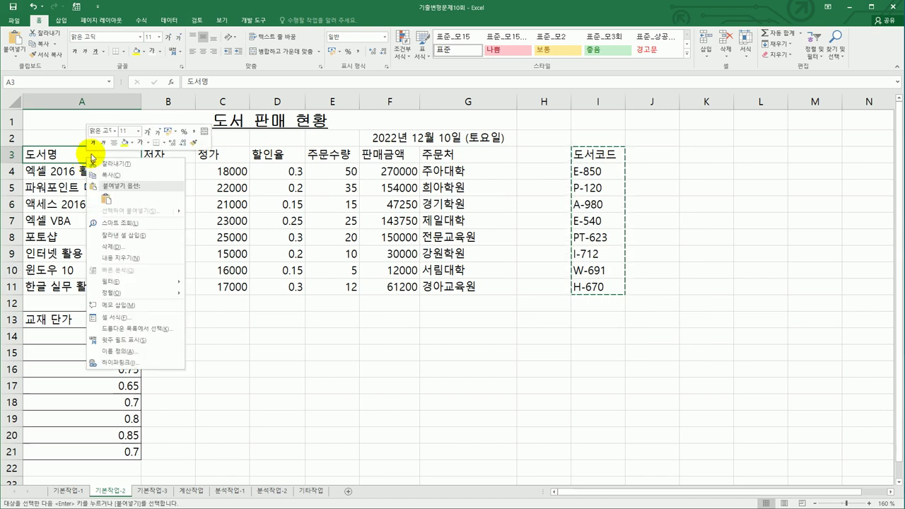
{"action": "left_click", "coordinate": [126, 235]}
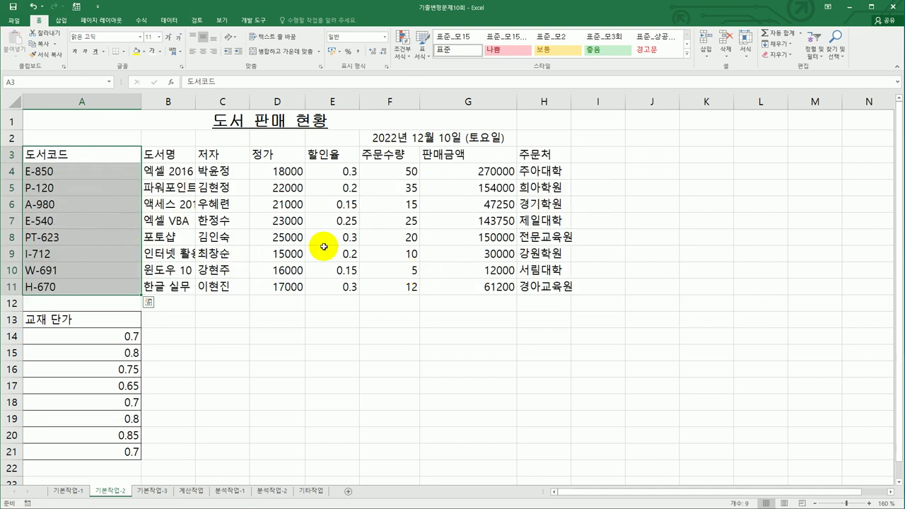
{"action": "key", "text": "Escape"}
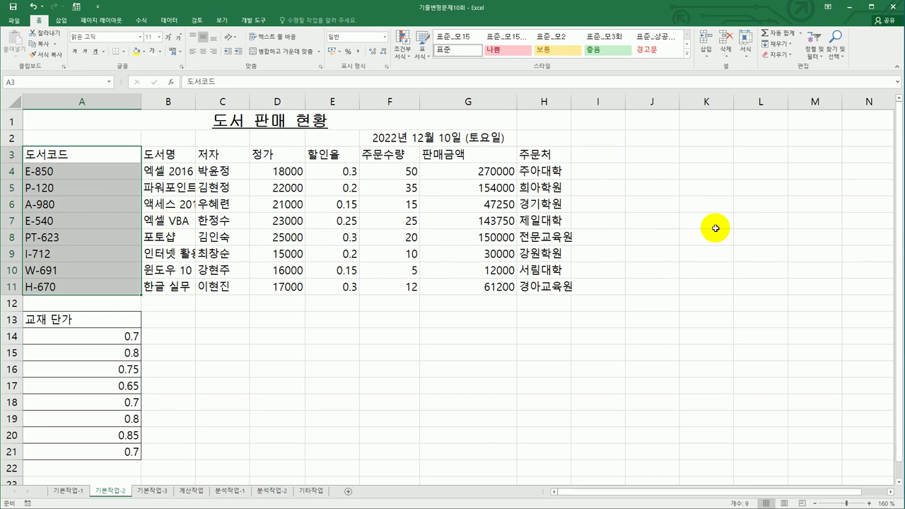
{"action": "double_click", "coordinate": [193, 103]}
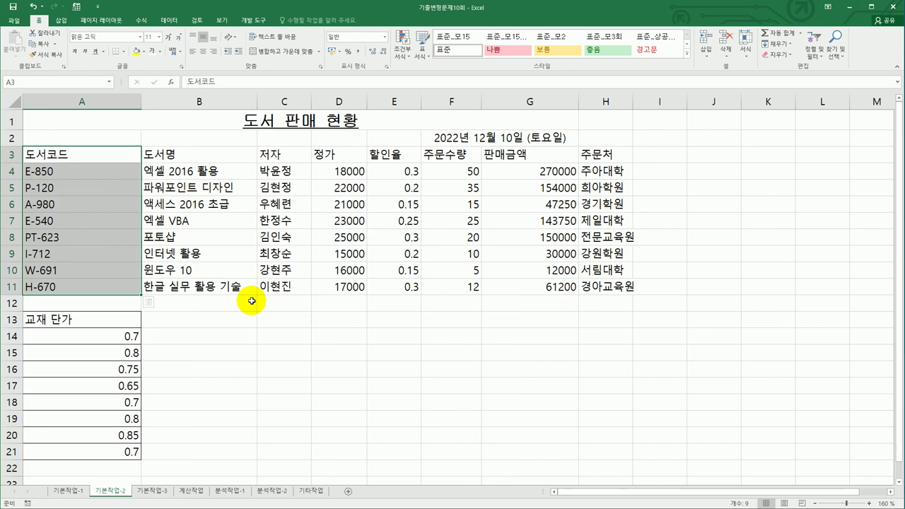
Copy the 정가 values D4:D11 and paste them onto the 교재 단가 cells A14:A21 with Paste Special, values only, using the Multiply operation
{"action": "left_click_drag", "start_coordinate": [338, 171], "coordinate": [338, 287]}
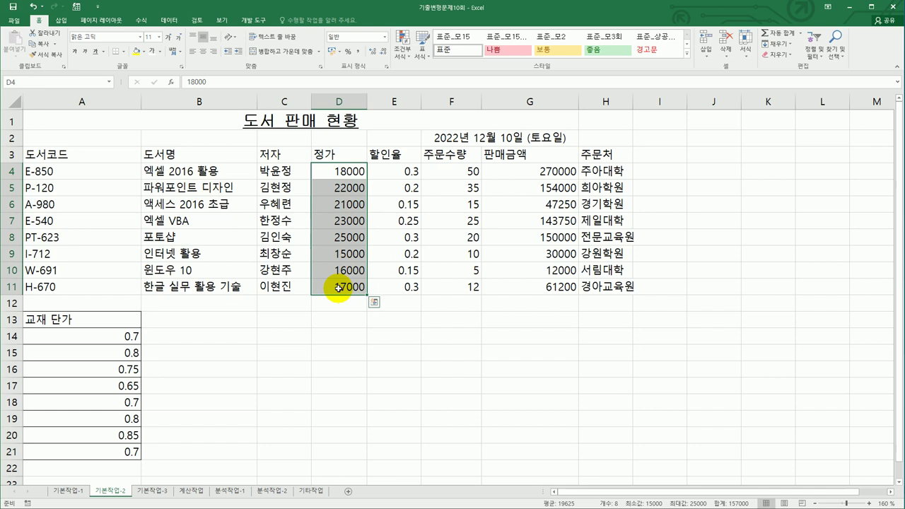
{"action": "right_click", "coordinate": [343, 208]}
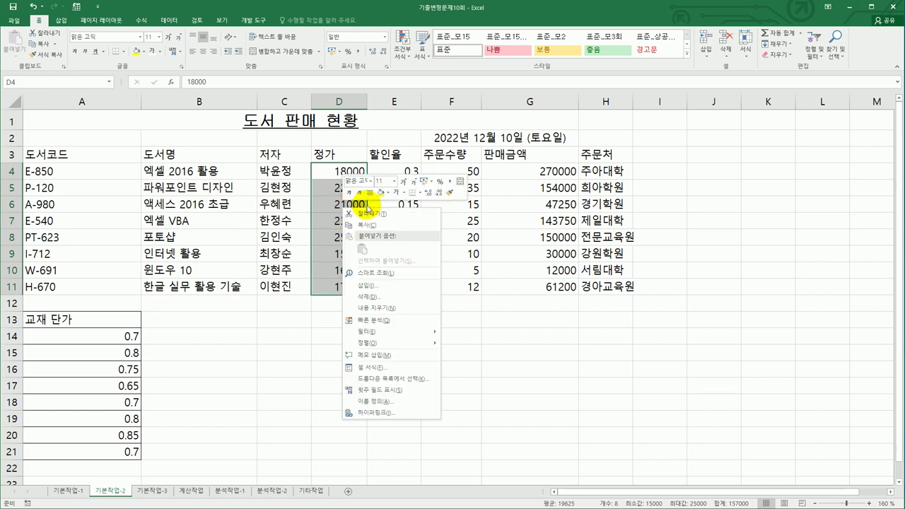
{"action": "left_click", "coordinate": [373, 225]}
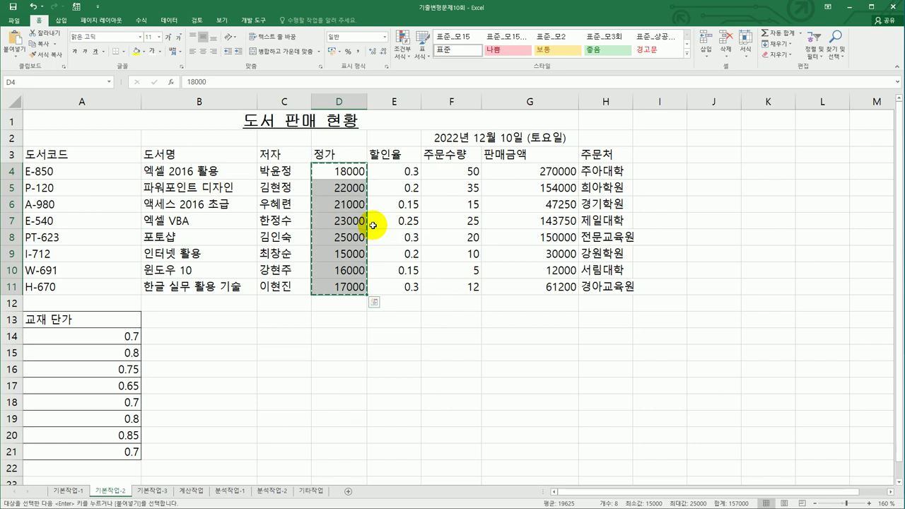
{"action": "left_click_drag", "start_coordinate": [131, 338], "coordinate": [113, 448]}
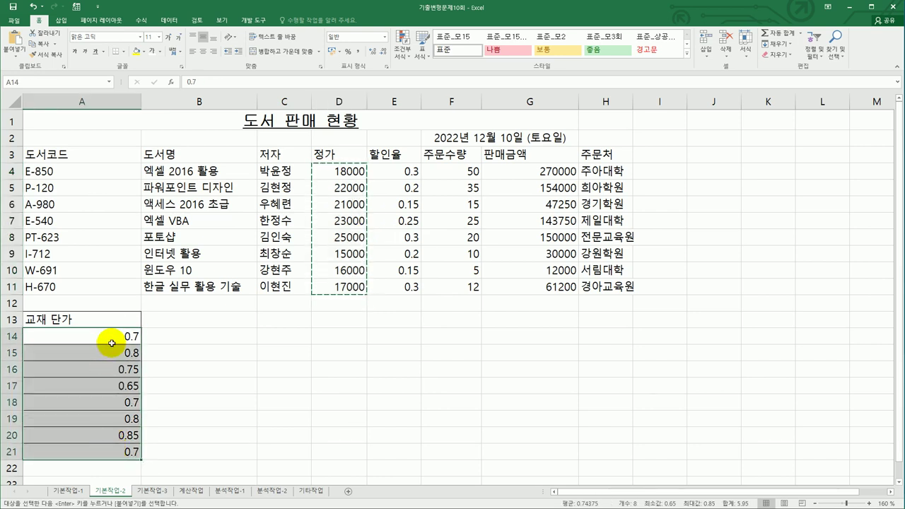
{"action": "scroll", "coordinate": [112, 343], "scroll_direction": "down", "scroll_amount": 2}
{"action": "right_click", "coordinate": [103, 249]}
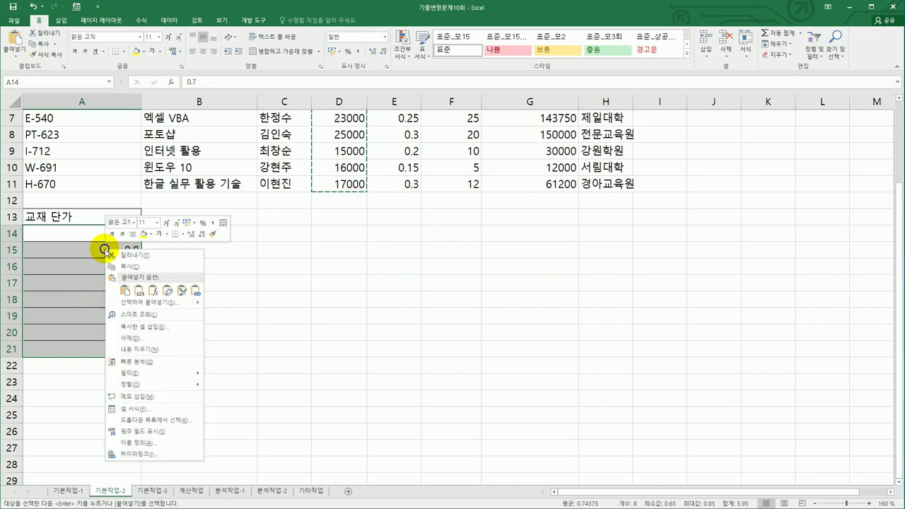
{"action": "left_click", "coordinate": [169, 302]}
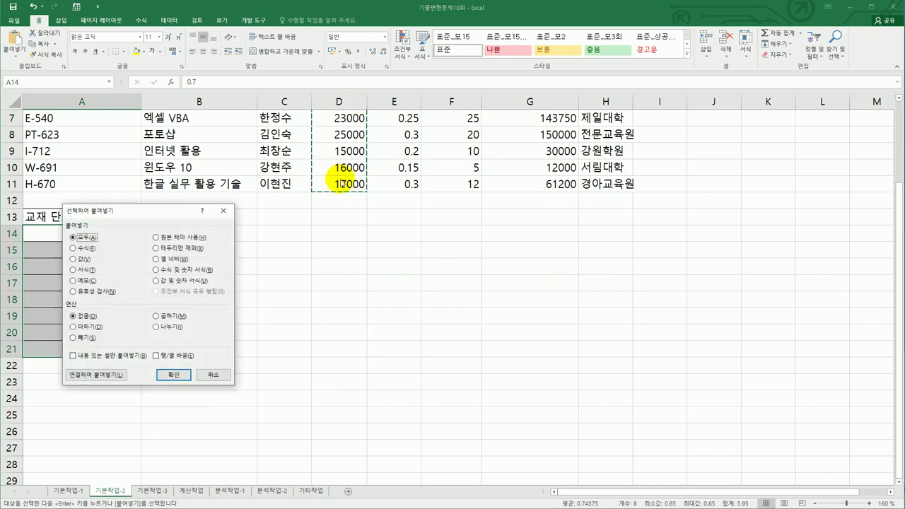
{"action": "left_click", "coordinate": [156, 317]}
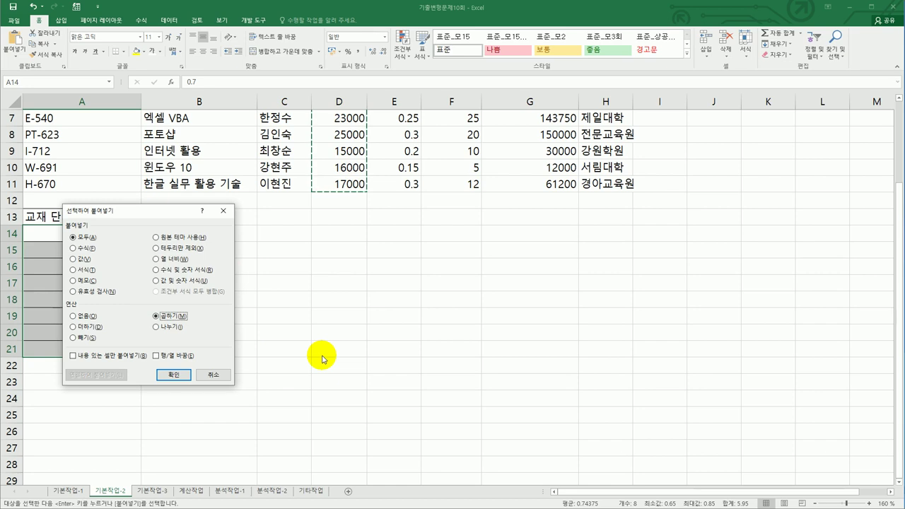
{"action": "left_click", "coordinate": [77, 261]}
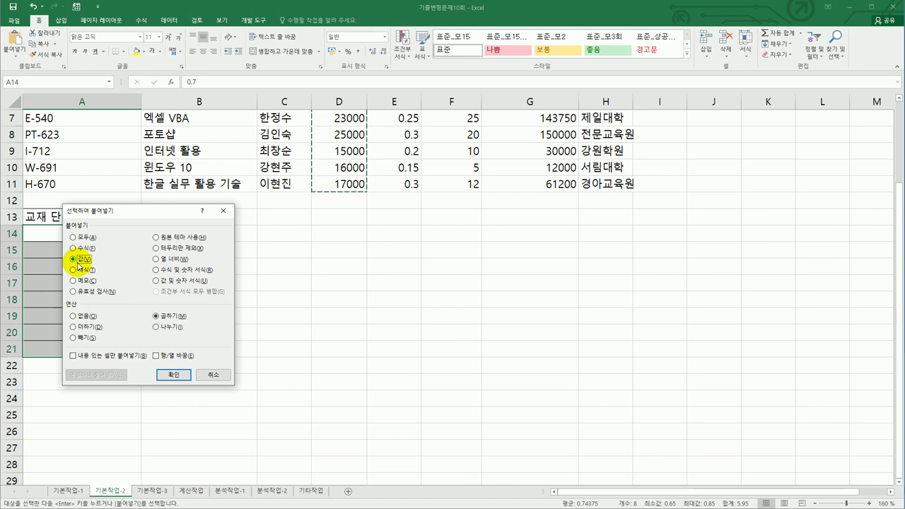
{"action": "left_click", "coordinate": [173, 376]}
{"action": "scroll", "coordinate": [294, 370], "scroll_direction": "up", "scroll_amount": 2}
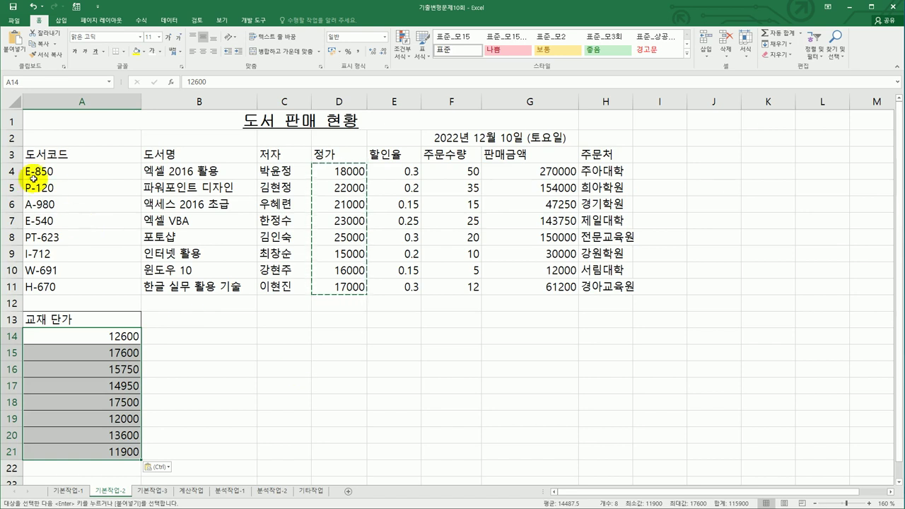
Apply all borders to the book table A3:H11 and autofit column H to its contents
{"action": "left_click_drag", "start_coordinate": [51, 159], "coordinate": [595, 288]}
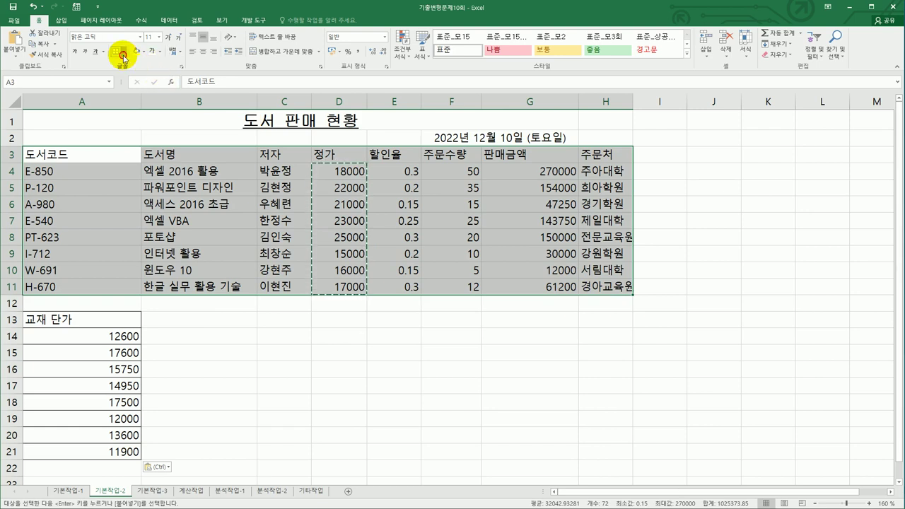
{"action": "left_click", "coordinate": [123, 51]}
{"action": "left_click", "coordinate": [126, 131]}
{"action": "left_click", "coordinate": [465, 315]}
{"action": "double_click", "coordinate": [633, 101]}
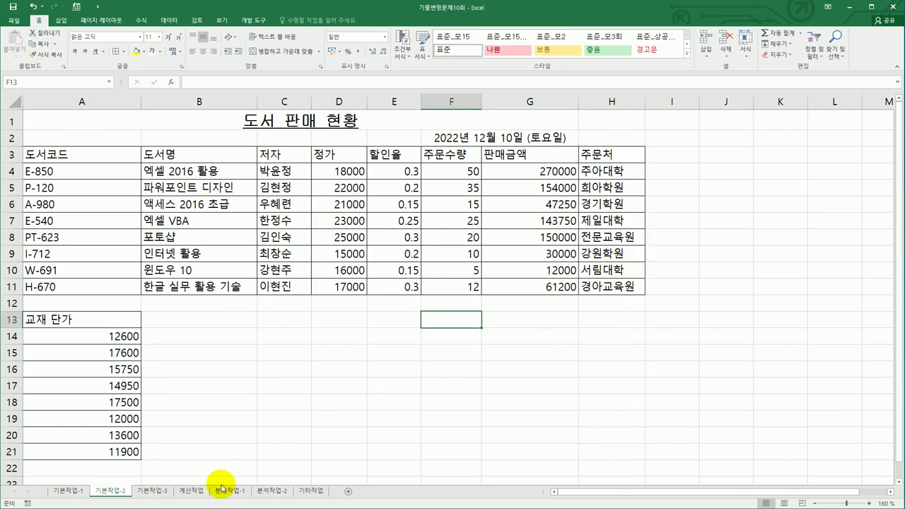
On sheet 기본작업-3, copy the 부서 header and 대리점팀 value from A3:A4 to A17 as the start of the criteria range
{"action": "left_click", "coordinate": [163, 495]}
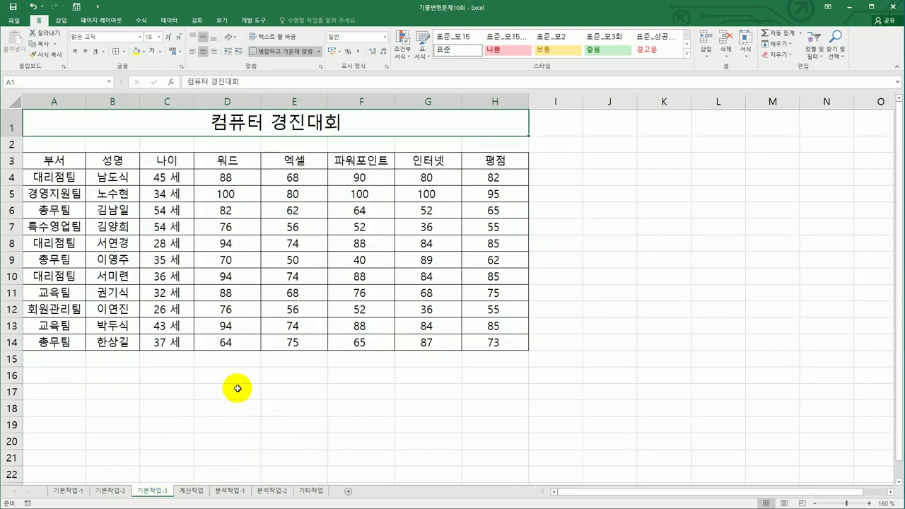
{"action": "left_click", "coordinate": [59, 160]}
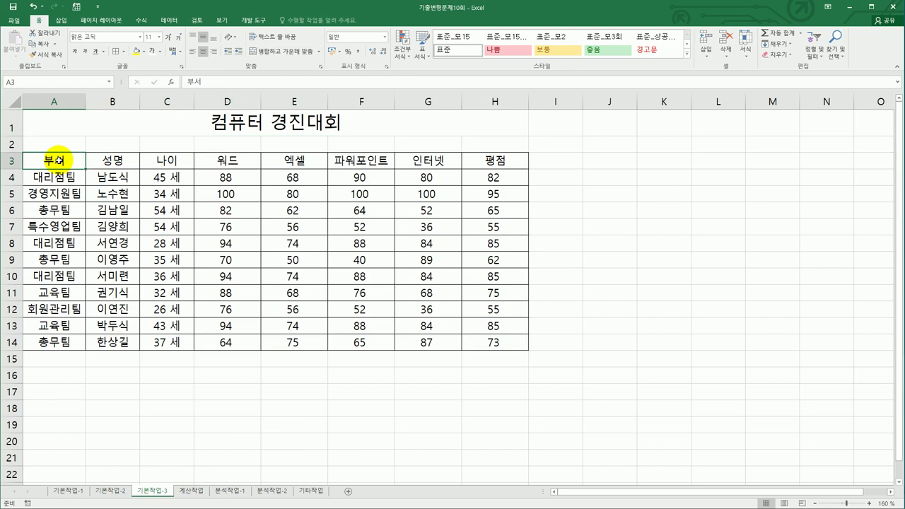
{"action": "mouse_move", "coordinate": [58, 160]}
{"action": "left_mouse_down"}
{"action": "mouse_move", "coordinate": [65, 182]}
{"action": "mouse_move", "coordinate": [62, 159]}
{"action": "mouse_move", "coordinate": [62, 174]}
{"action": "left_mouse_up"}
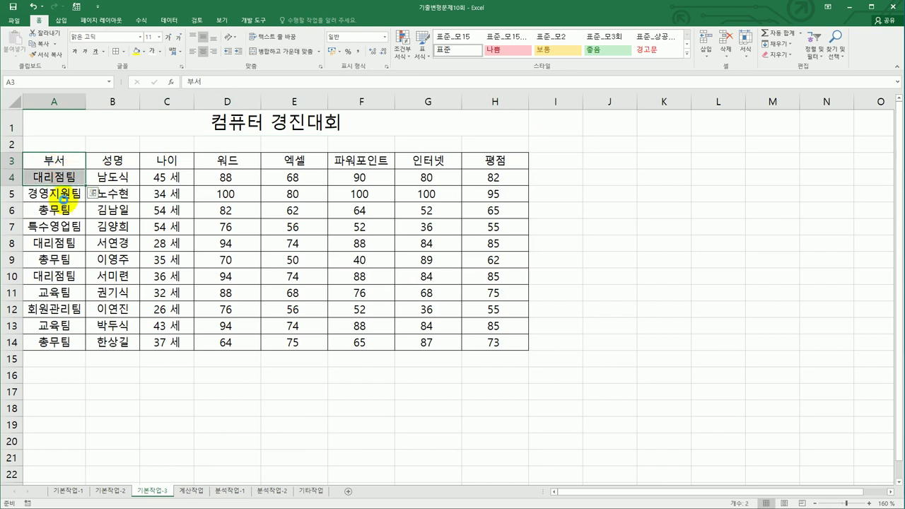
{"action": "key", "text": "ctrl+c"}
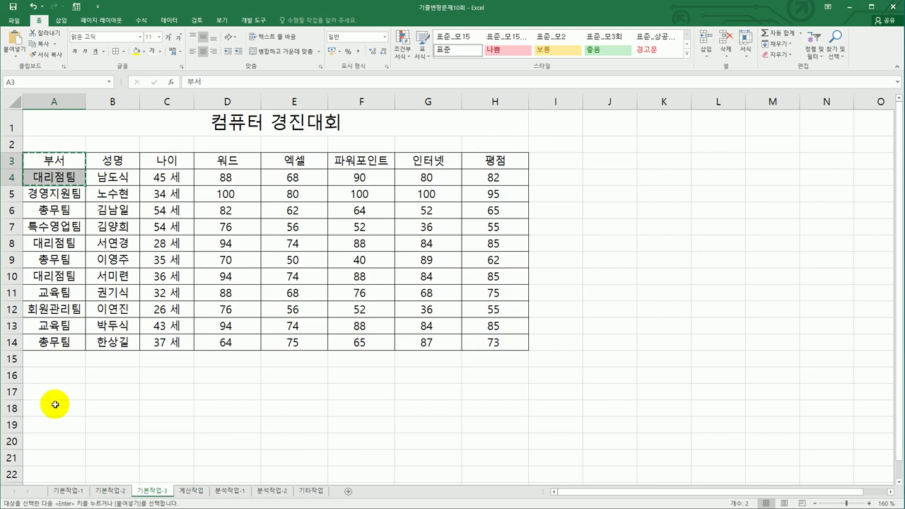
{"action": "left_click", "coordinate": [52, 395]}
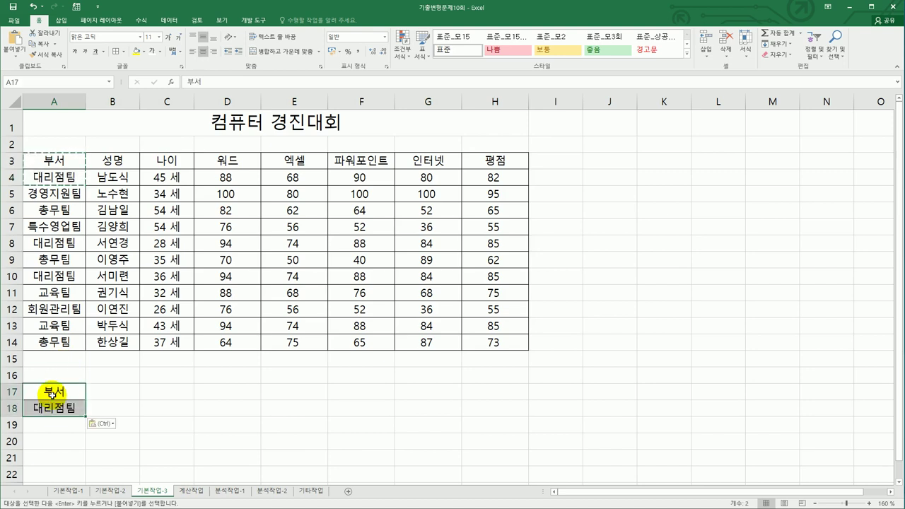
Copy the 평점 header from H3 to B17, beside the 부서 criteria header
{"action": "left_click", "coordinate": [488, 162]}
{"action": "key", "text": "ctrl+c"}
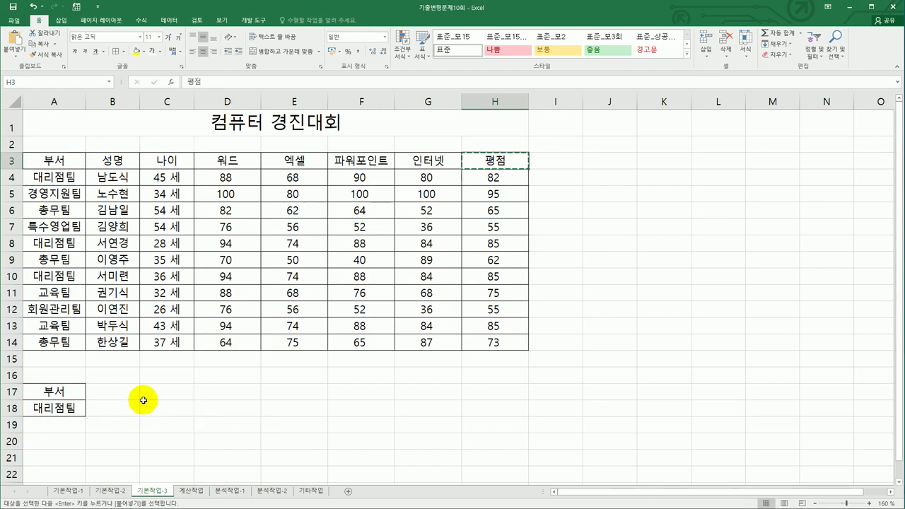
{"action": "left_click", "coordinate": [103, 390]}
{"action": "key", "text": "ctrl+v"}
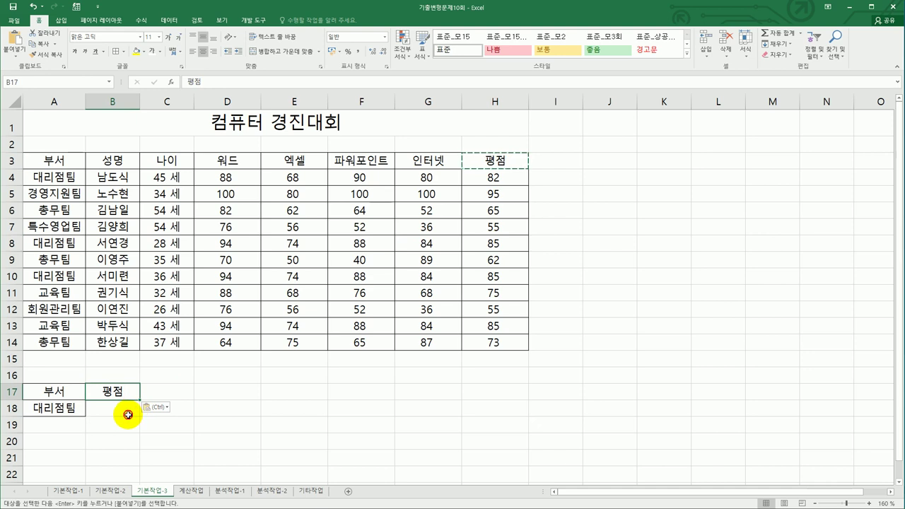
Enter the score conditions >=80 in B18 and <90 in C18
{"action": "left_click", "coordinate": [131, 413]}
{"action": "type", "text": ">="}
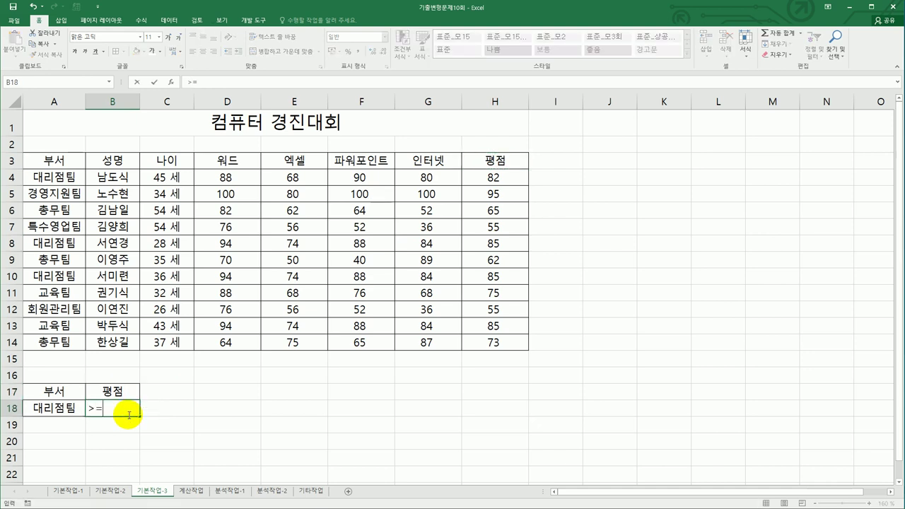
{"action": "type", "text": "80"}
{"action": "key", "text": "Tab"}
{"action": "type", "text": "<90"}
{"action": "key", "text": "Return"}
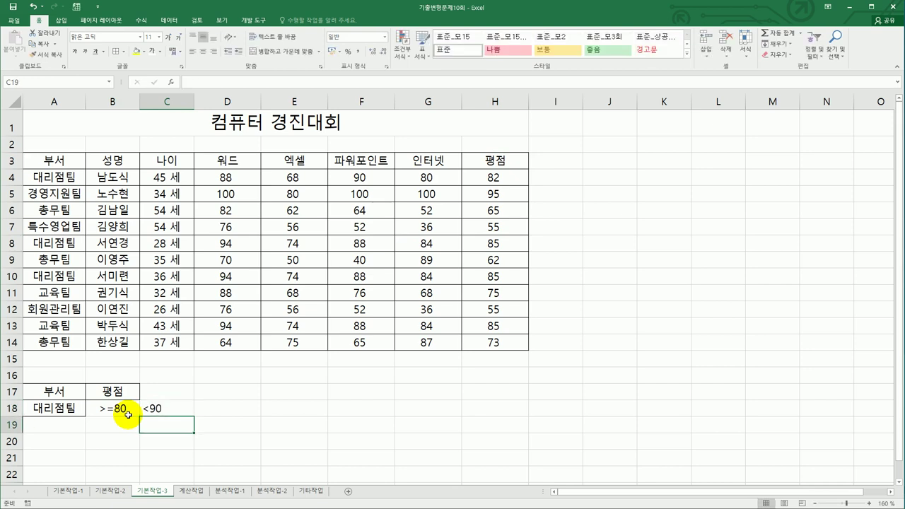
Copy the 평점 criteria header from B17 to C17, above the <90 condition
{"action": "left_click", "coordinate": [121, 393]}
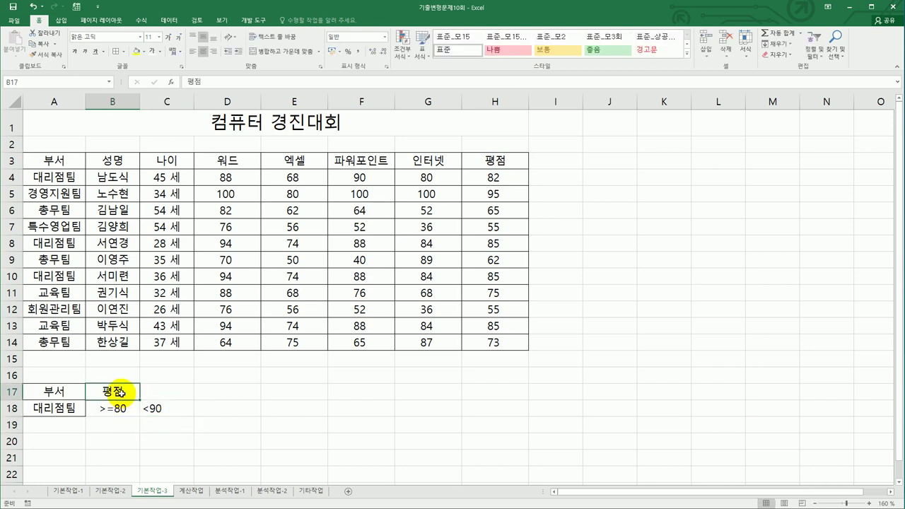
{"action": "key", "text": "ctrl+c"}
{"action": "left_click", "coordinate": [170, 391]}
{"action": "key", "text": "ctrl+v"}
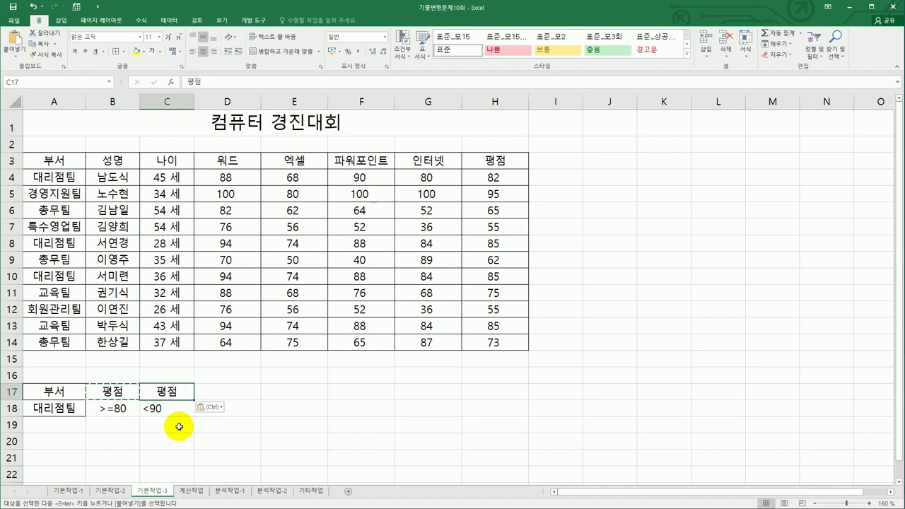
Run an advanced filter on A3:H14 with criteria range A17:C18, copying the results to another location starting at A21
{"action": "left_click", "coordinate": [232, 287]}
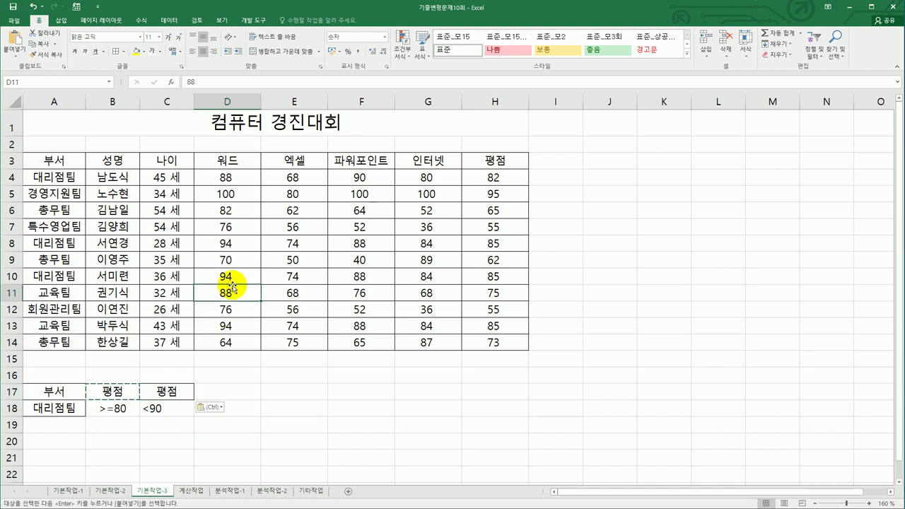
{"action": "left_click", "coordinate": [170, 20]}
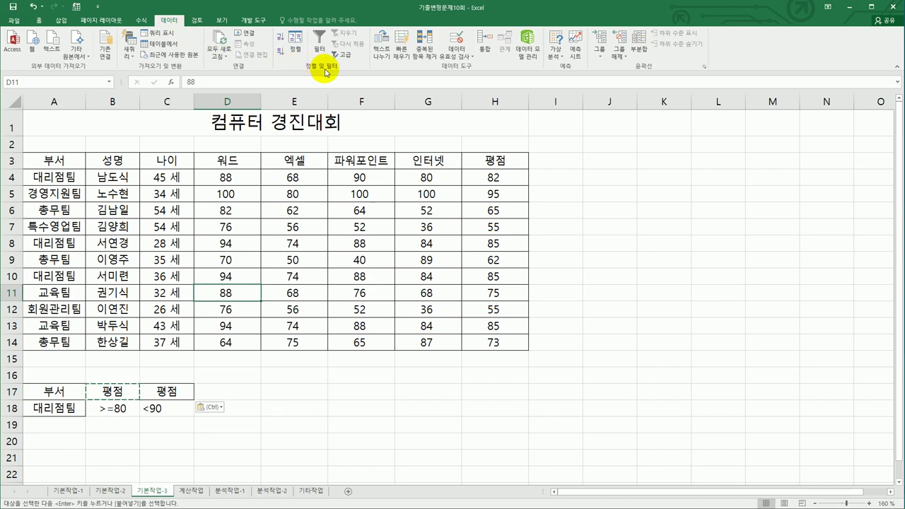
{"action": "left_click", "coordinate": [346, 57]}
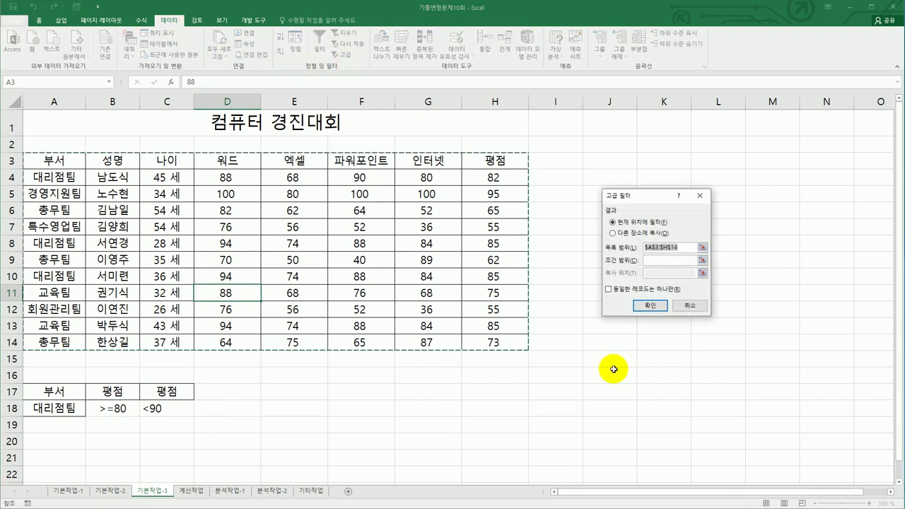
{"action": "left_click", "coordinate": [651, 261]}
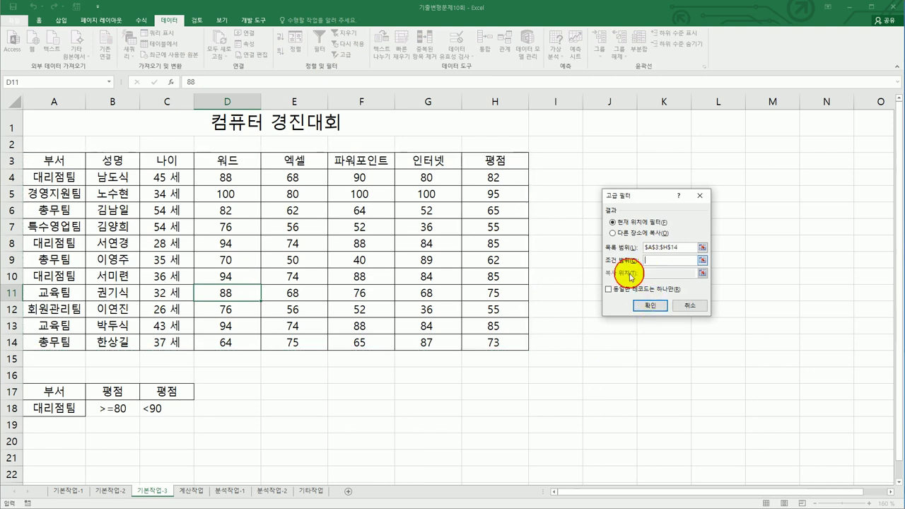
{"action": "left_click_drag", "start_coordinate": [75, 388], "coordinate": [174, 409]}
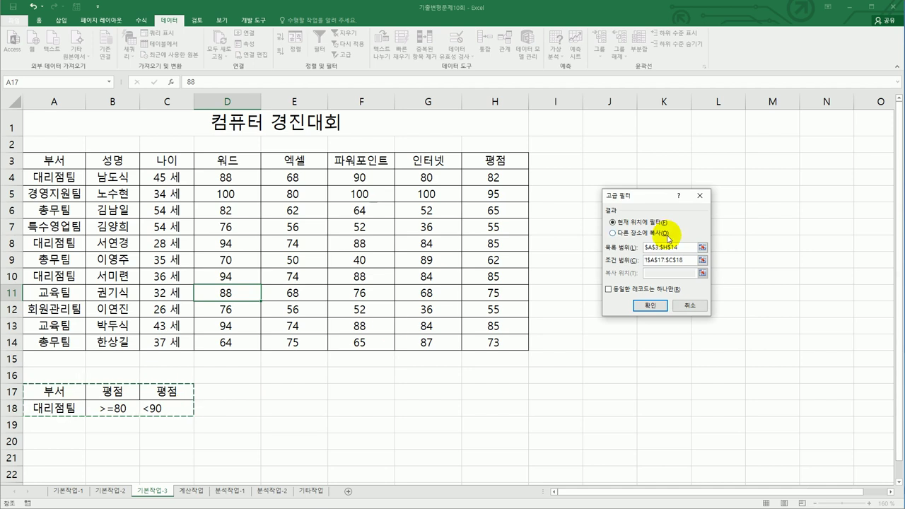
{"action": "left_click", "coordinate": [612, 233]}
{"action": "left_click", "coordinate": [659, 273]}
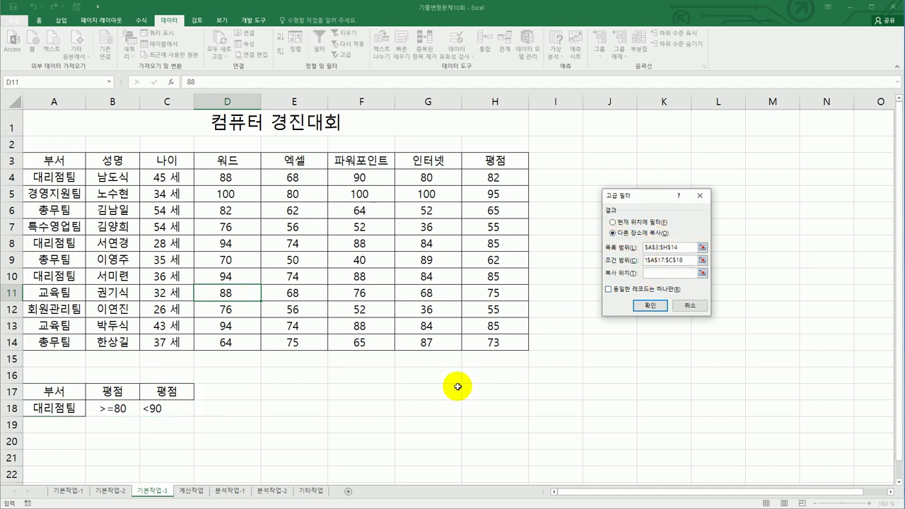
{"action": "left_click", "coordinate": [50, 458]}
{"action": "scroll", "coordinate": [221, 415], "scroll_direction": "down", "scroll_amount": 2}
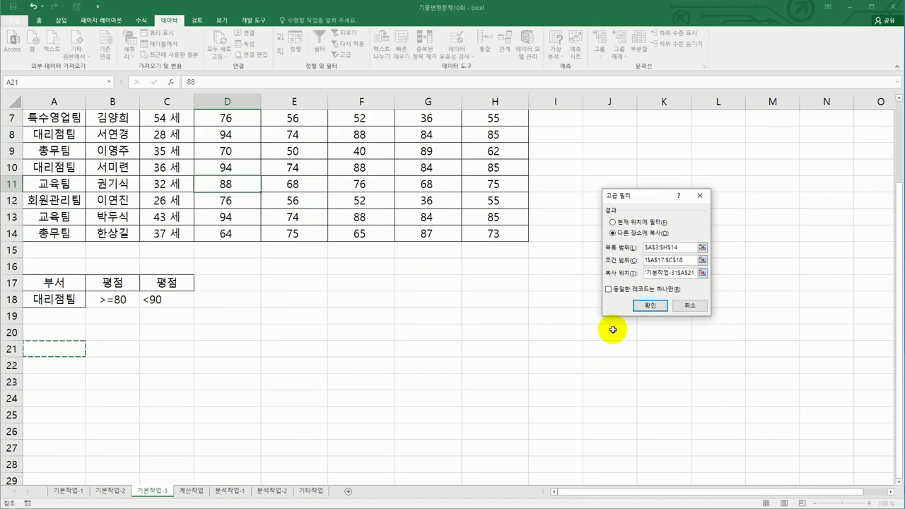
{"action": "left_click", "coordinate": [650, 309]}
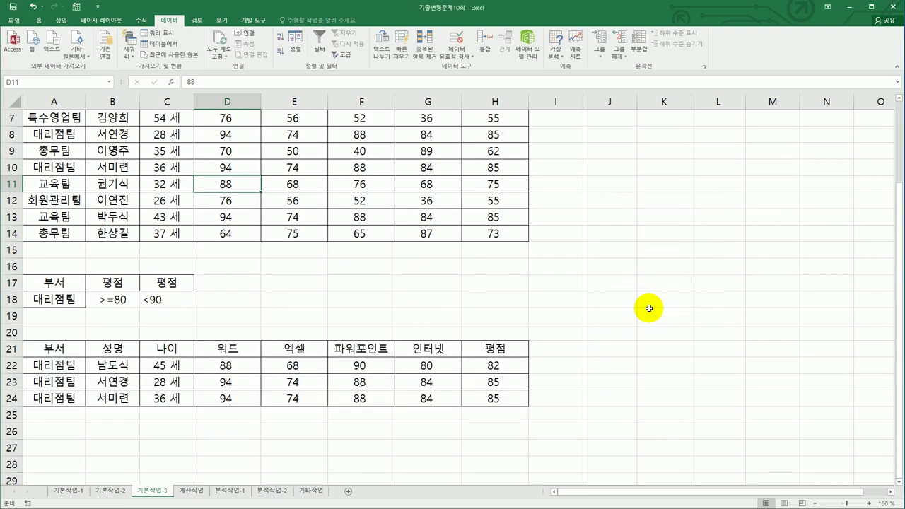
{"action": "left_click", "coordinate": [63, 347]}
{"action": "left_click_drag", "start_coordinate": [61, 397], "coordinate": [62, 402]}
{"action": "left_click_drag", "start_coordinate": [495, 348], "coordinate": [499, 398]}
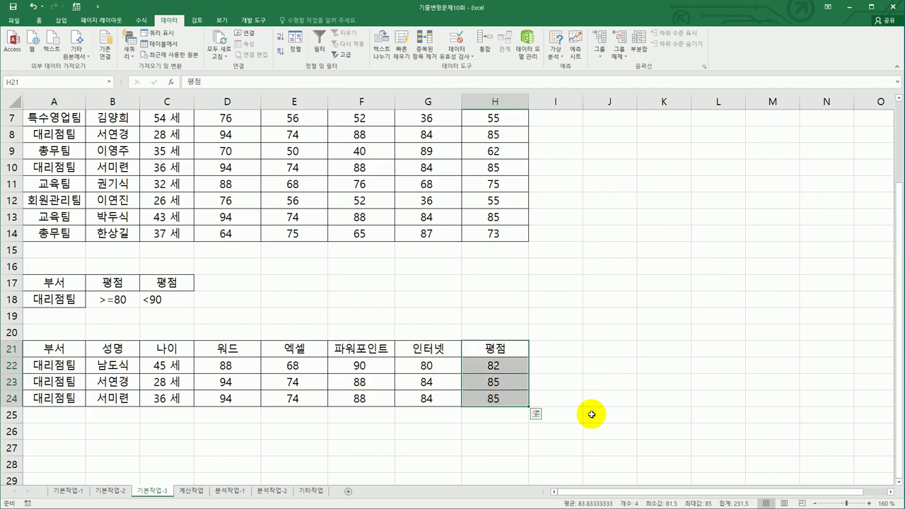
{"action": "scroll", "coordinate": [577, 418], "scroll_direction": "up", "scroll_amount": 2}
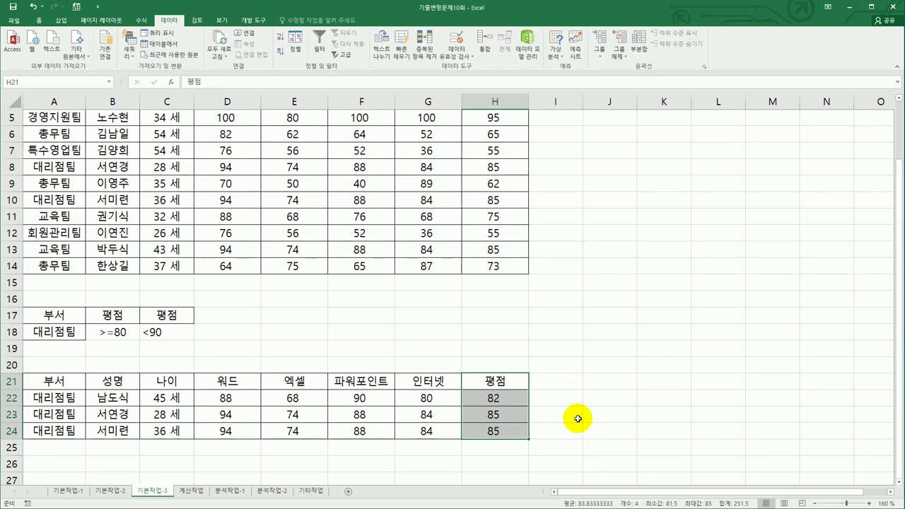
On the 계산작업 sheet, enter =AVERAGE($C$3:$C$9) in D3 to average the 실적 values with absolute references
{"action": "left_click", "coordinate": [192, 491]}
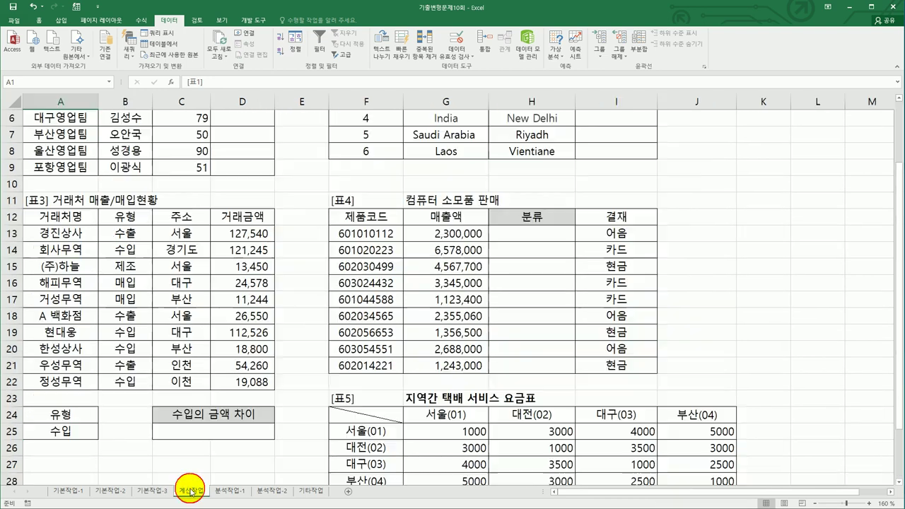
{"action": "scroll", "coordinate": [329, 384], "scroll_direction": "up", "scroll_amount": 2}
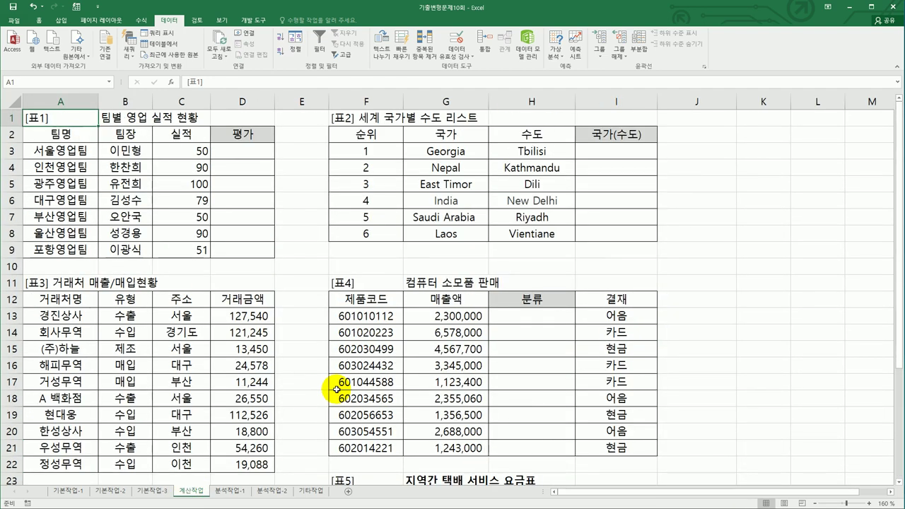
{"action": "left_click", "coordinate": [241, 152]}
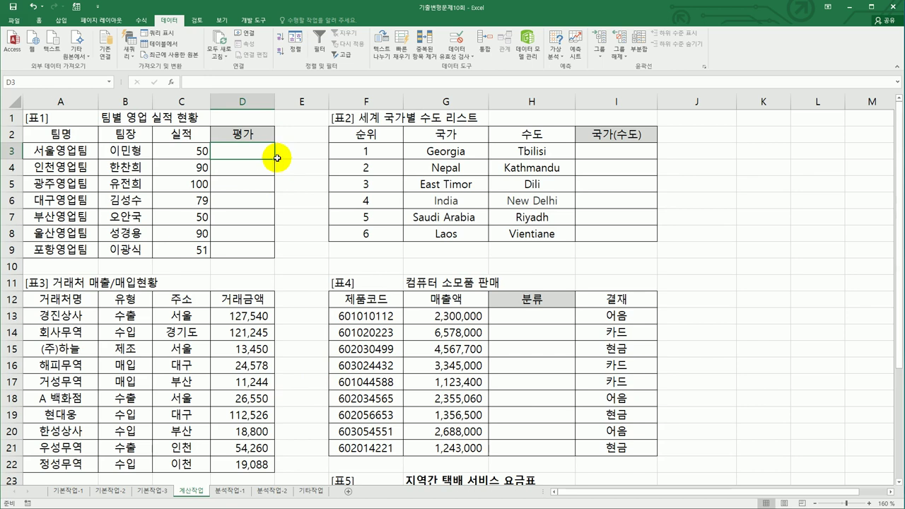
{"action": "type", "text": "=av"}
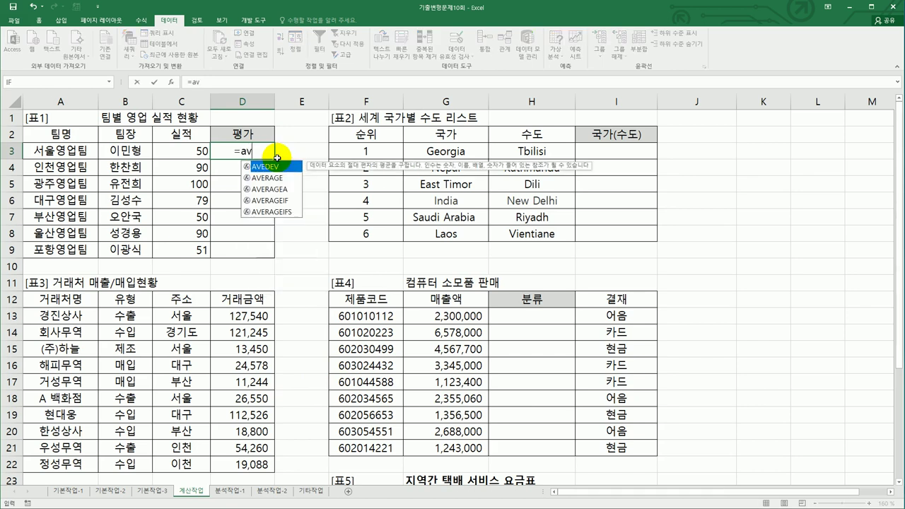
{"action": "double_click", "coordinate": [267, 178]}
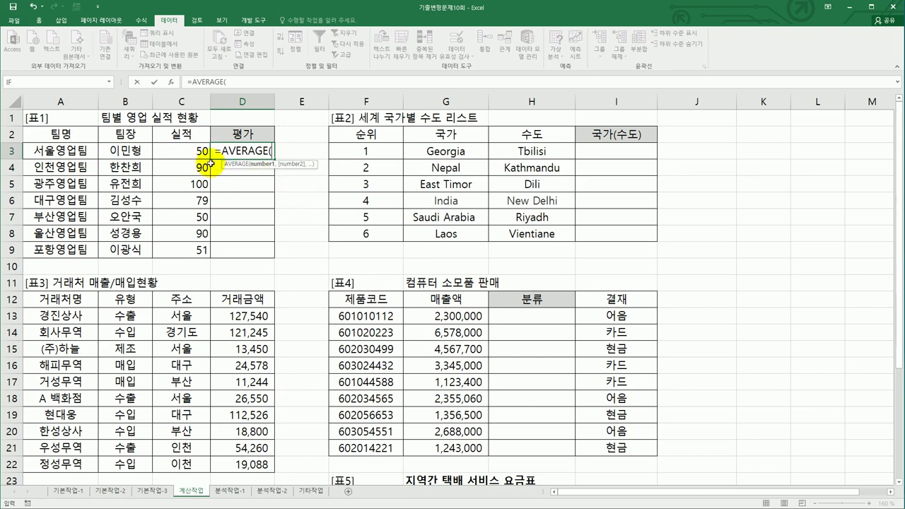
{"action": "left_click_drag", "start_coordinate": [196, 151], "coordinate": [184, 246]}
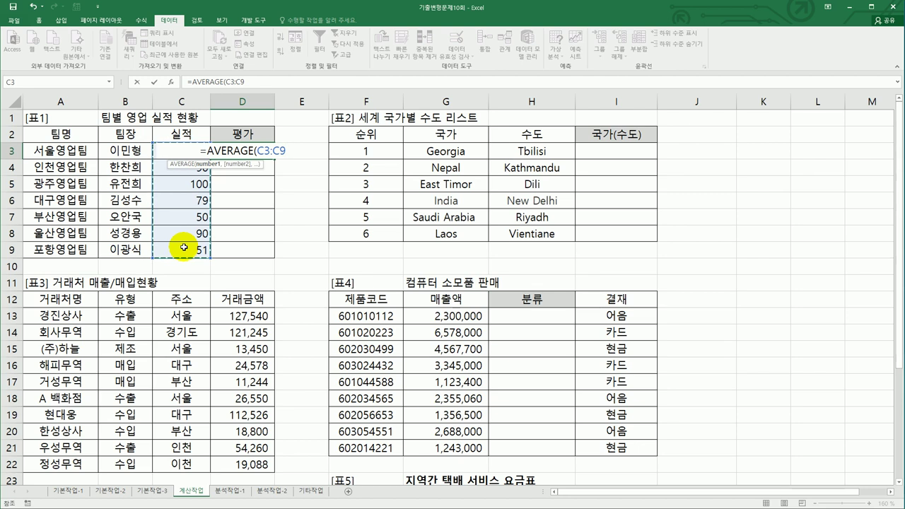
{"action": "key", "text": "F4"}
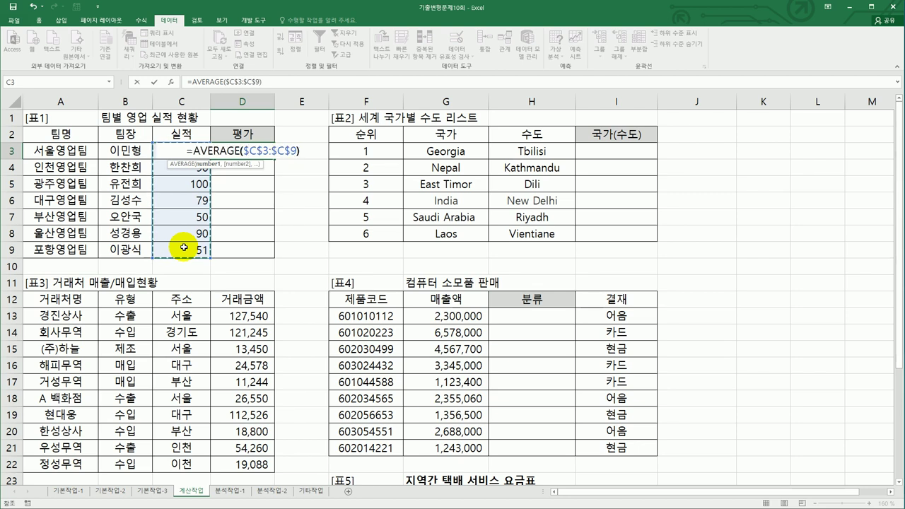
{"action": "key", "text": "ctrl+Return"}
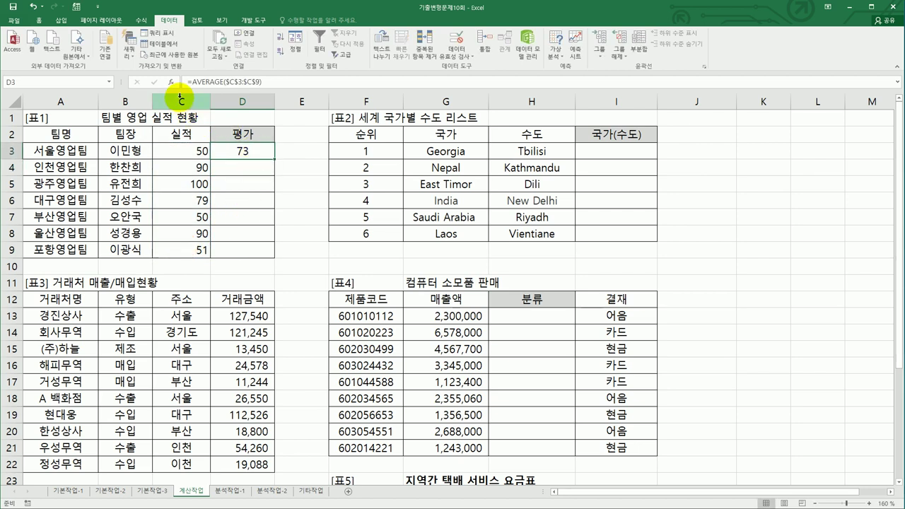
Wrap the average in D3 in an IF function with the logical test AVERAGE($C$3:$C$9)<=C3
{"action": "double_click", "coordinate": [237, 149]}
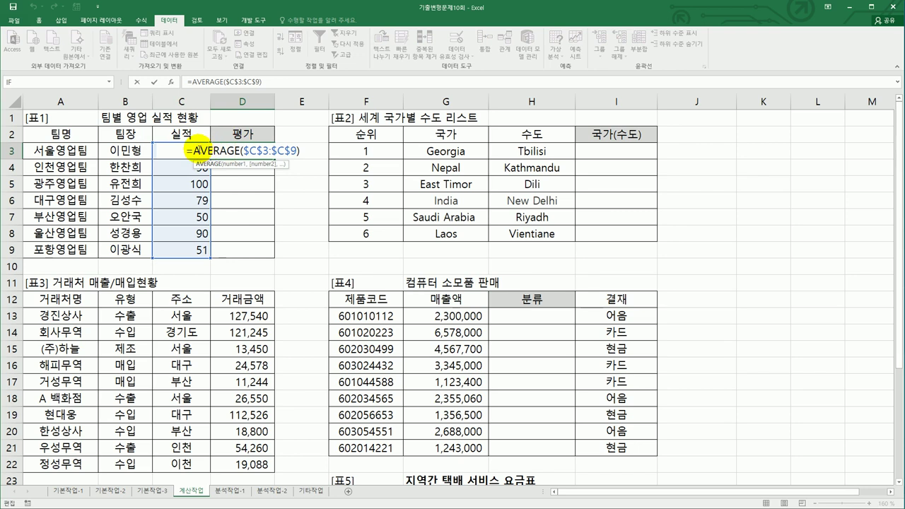
{"action": "left_click", "coordinate": [194, 150]}
{"action": "type", "text": "i"}
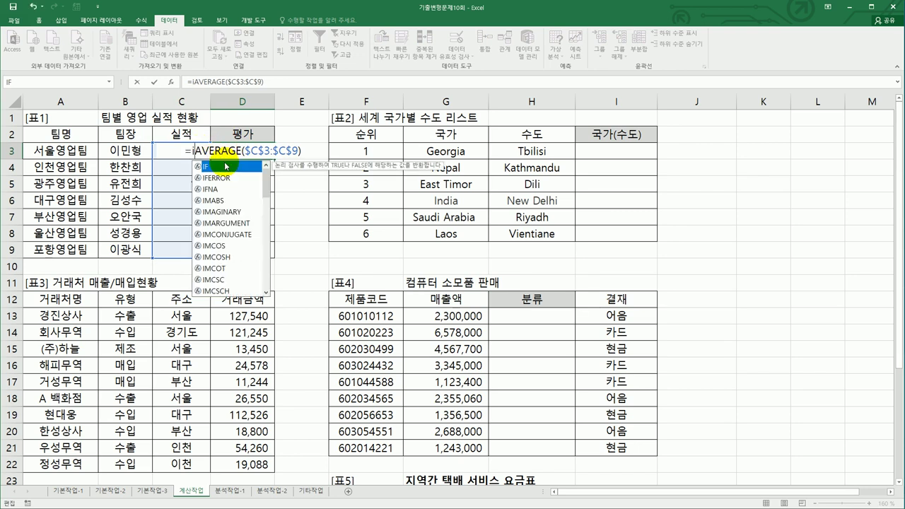
{"action": "double_click", "coordinate": [225, 166]}
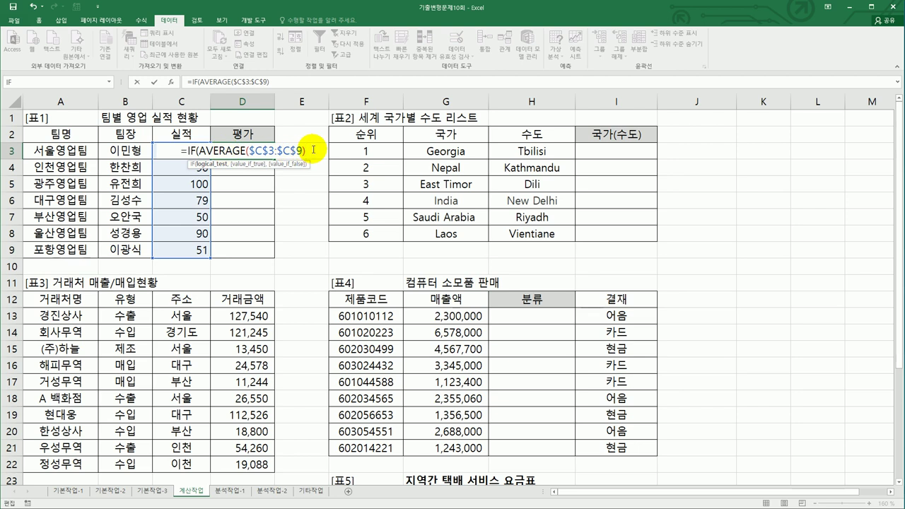
{"action": "type", "text": "="}
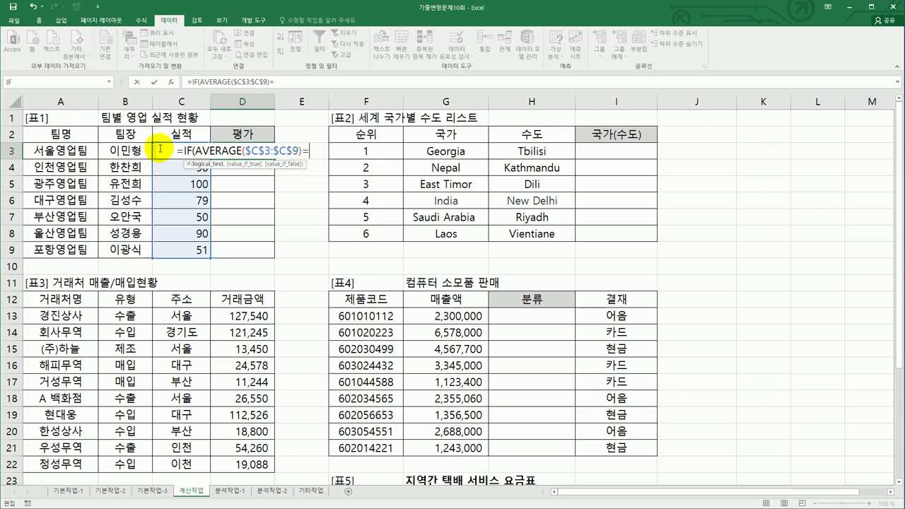
{"action": "type", "text": "c3"}
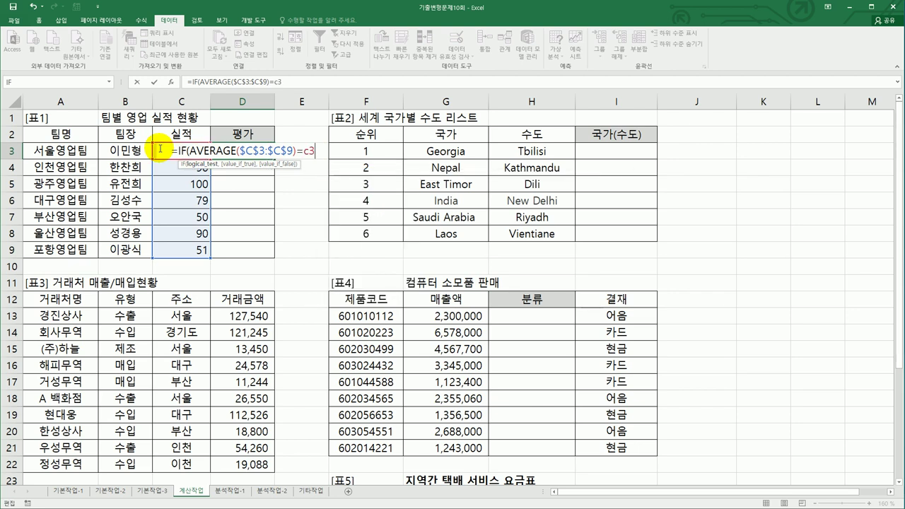
{"action": "type", "text": ","}
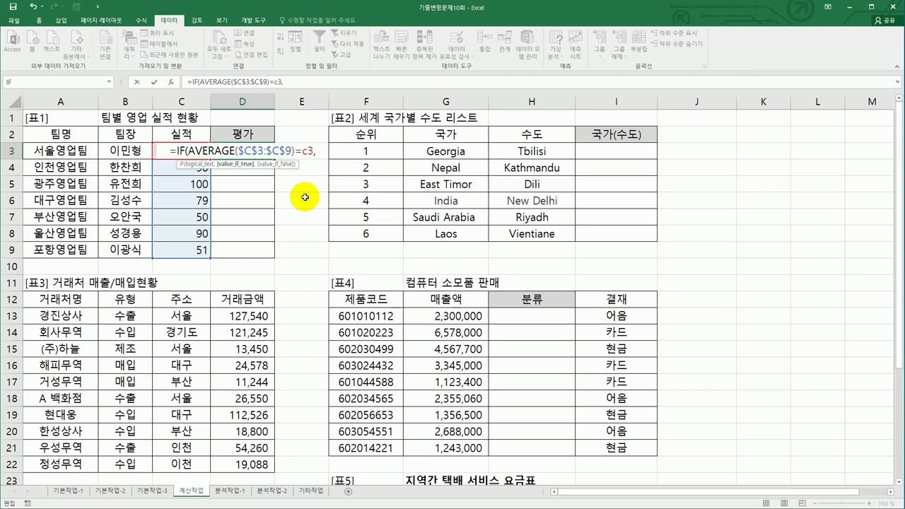
{"action": "left_click", "coordinate": [298, 152]}
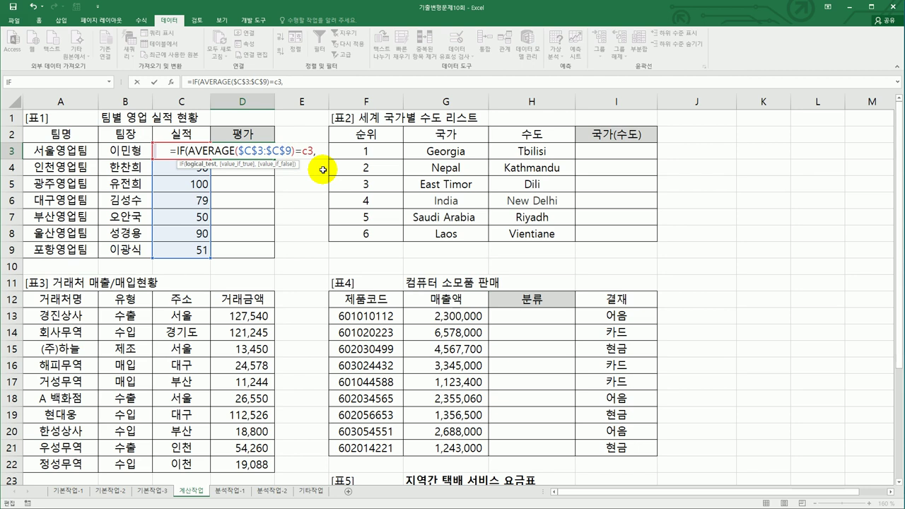
{"action": "type", "text": "<"}
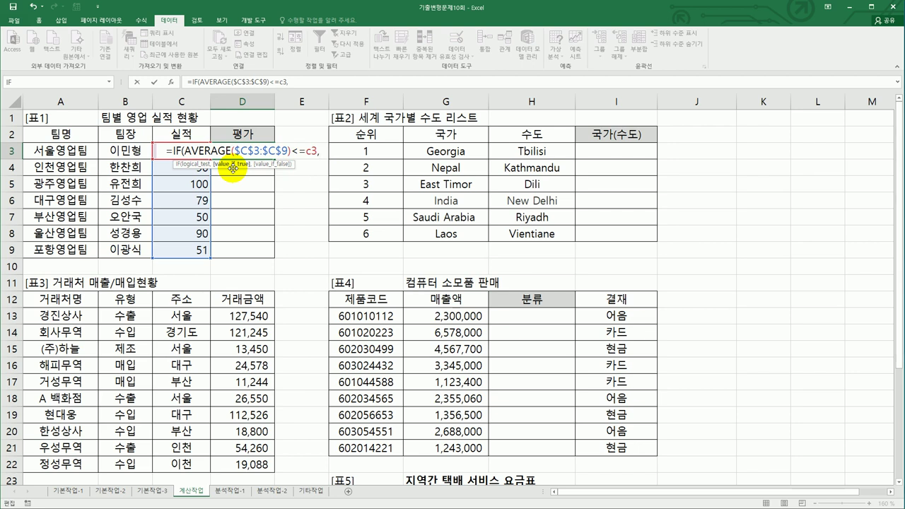
Complete the IF formula in D3 with "실적우수" if true and "부진" if false, and fill it down to D9
{"action": "type", "text": "\"tl"}
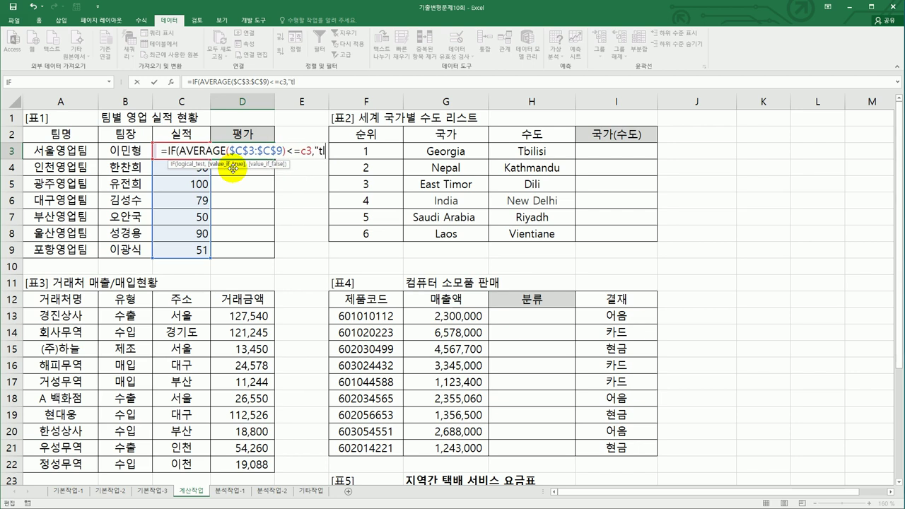
{"action": "key", "text": "BackSpace"}
{"action": "key", "text": "BackSpace"}
{"action": "key", "text": "Hangul"}
{"action": "type", "text": "실적우수"}
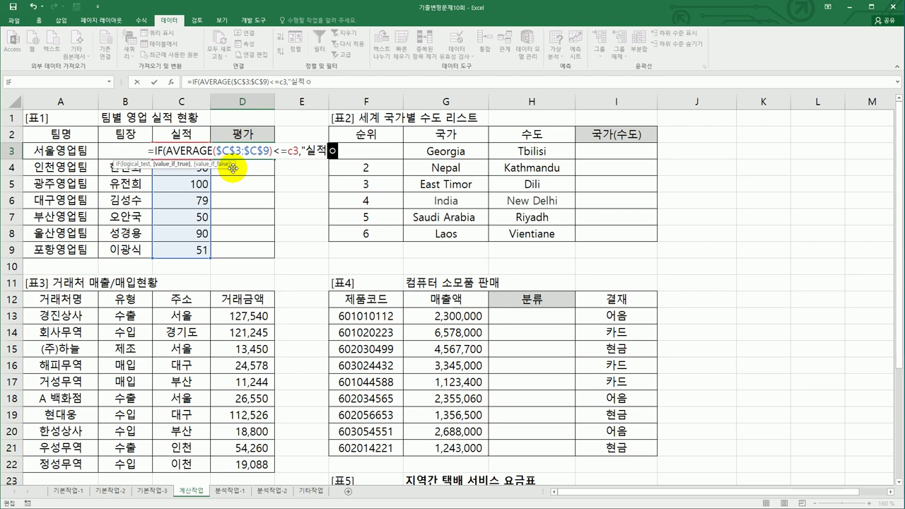
{"action": "type", "text": "\","}
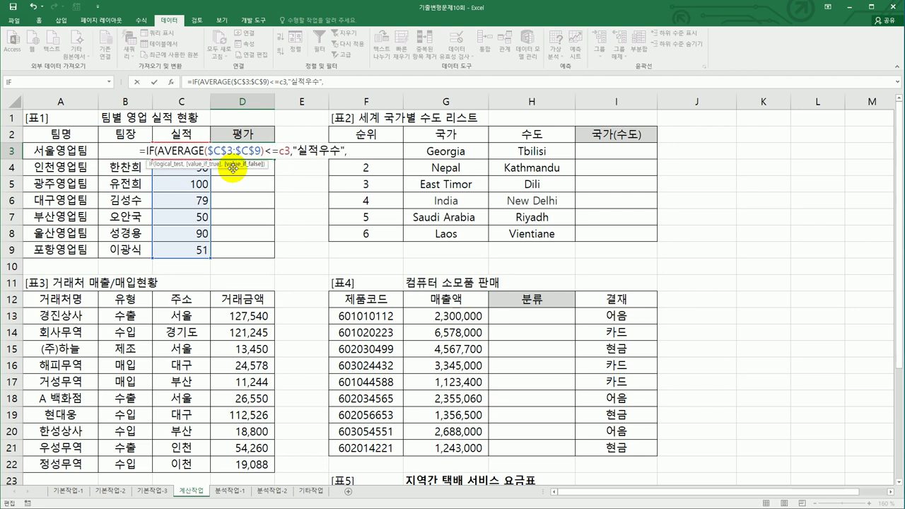
{"action": "type", "text": "\"부진\""}
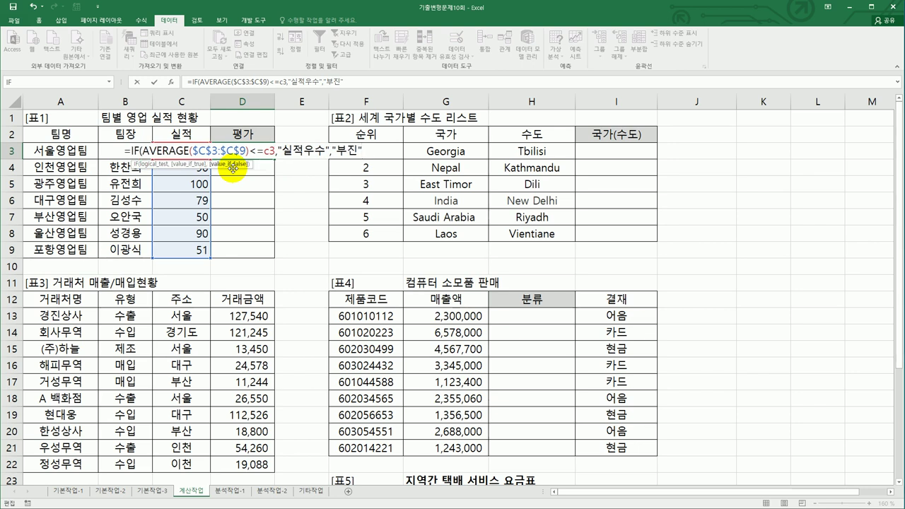
{"action": "type", "text": ")"}
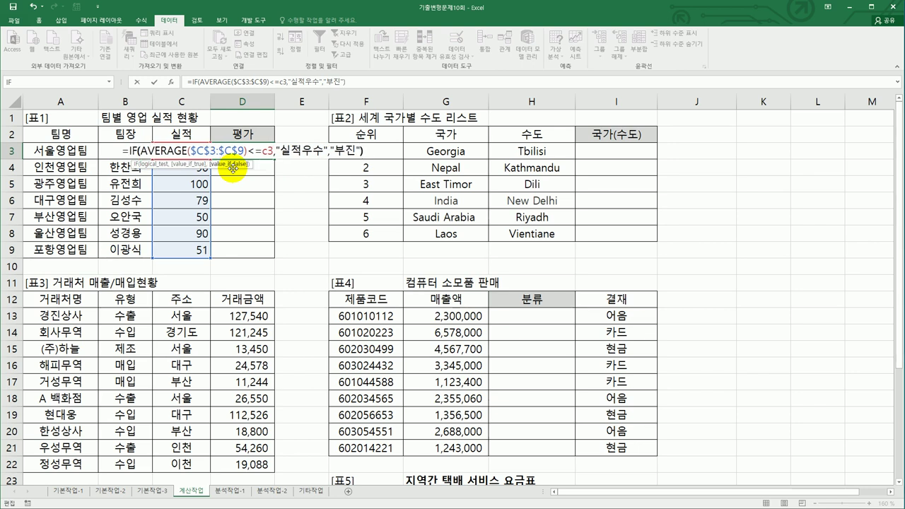
{"action": "left_click", "coordinate": [154, 82]}
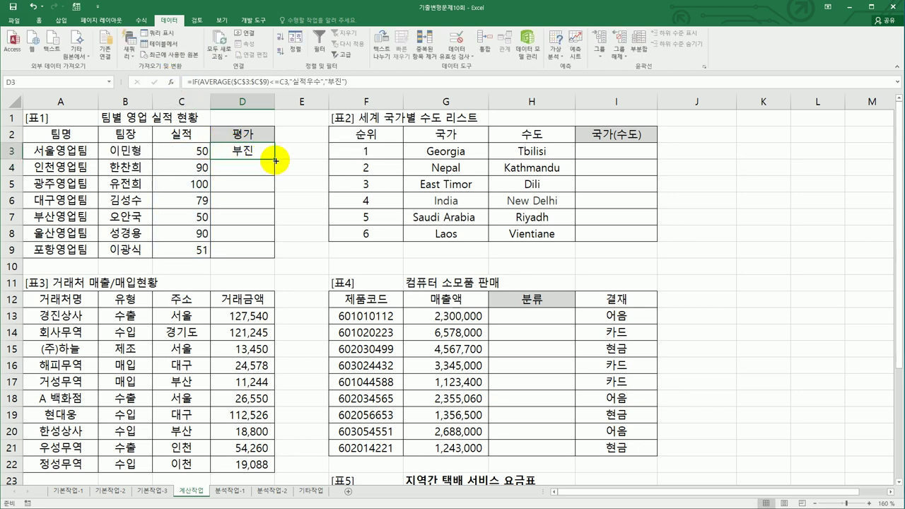
{"action": "left_click_drag", "start_coordinate": [275, 159], "coordinate": [272, 253]}
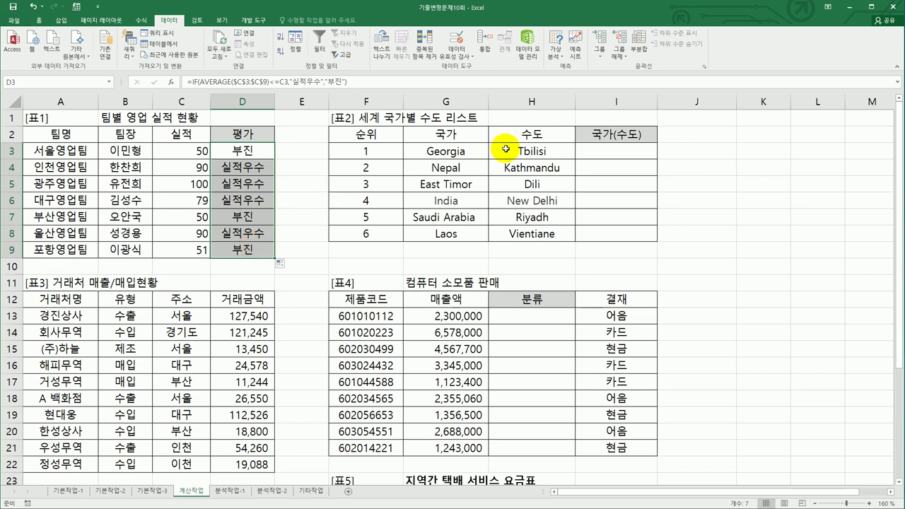
Enter =UPPER(G3) in I3 of 표2 to put the country name in capital letters
{"action": "left_click", "coordinate": [587, 149]}
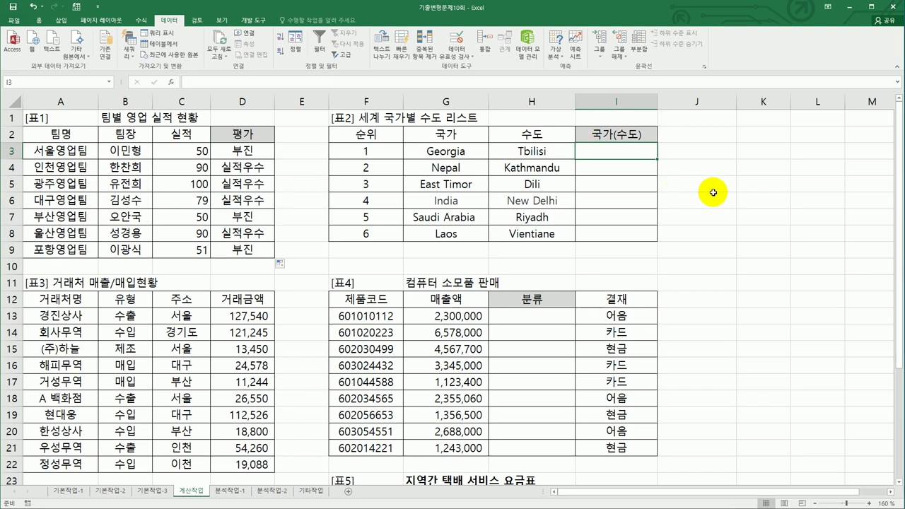
{"action": "type", "text": "="}
{"action": "type", "text": "ㅊ"}
{"action": "key", "text": "BackSpace"}
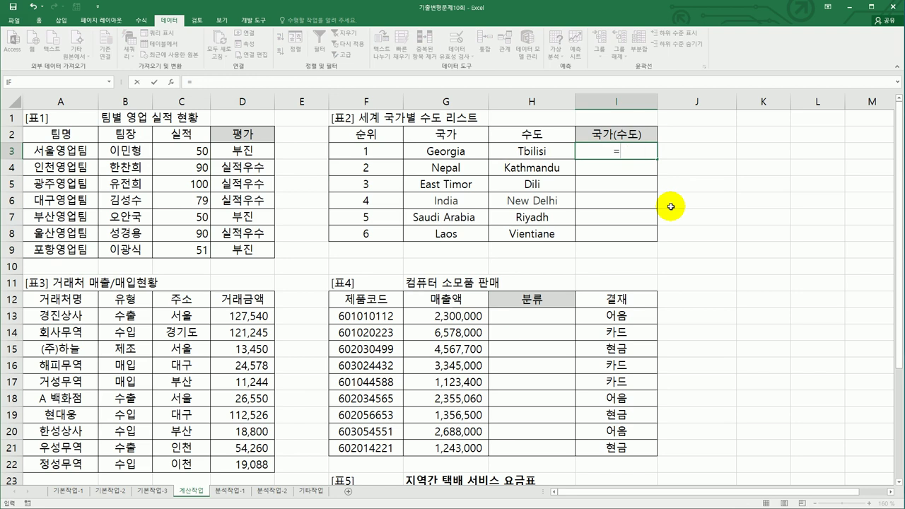
{"action": "type", "text": "u"}
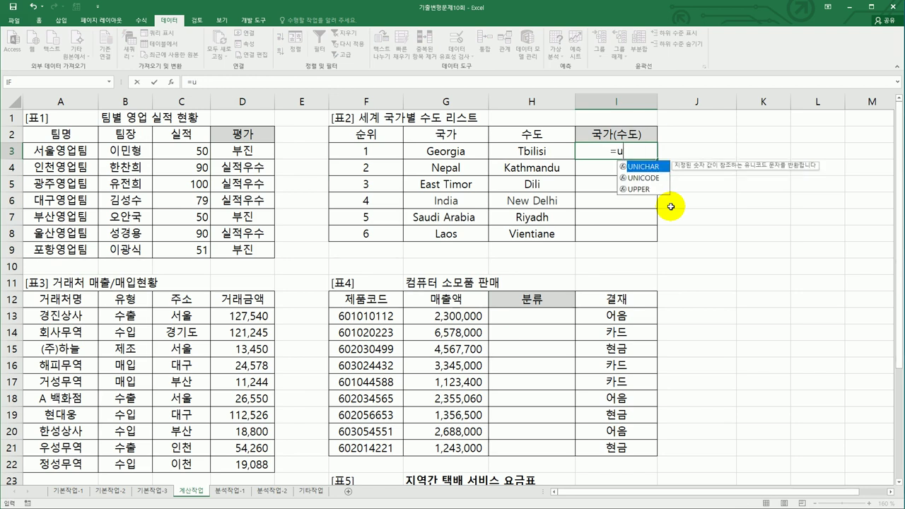
{"action": "double_click", "coordinate": [638, 189]}
{"action": "left_click", "coordinate": [466, 150]}
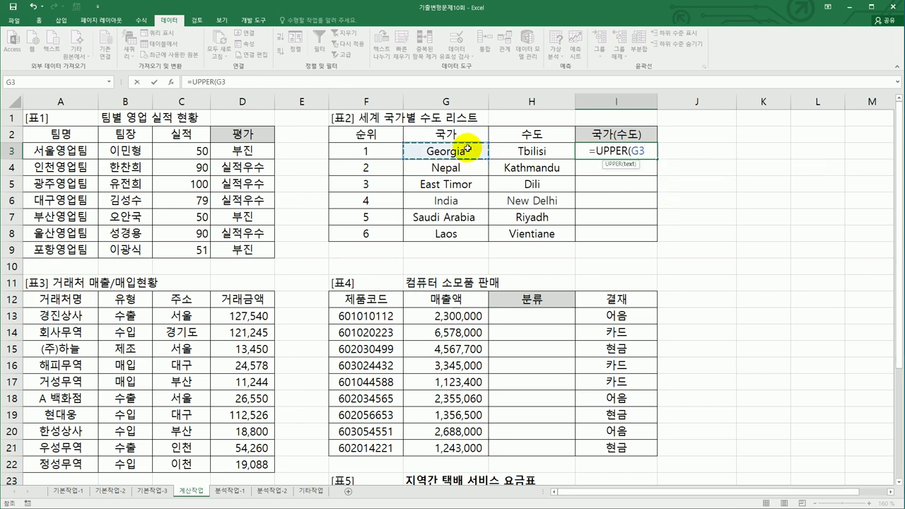
{"action": "type", "text": ")"}
{"action": "key", "text": "Return"}
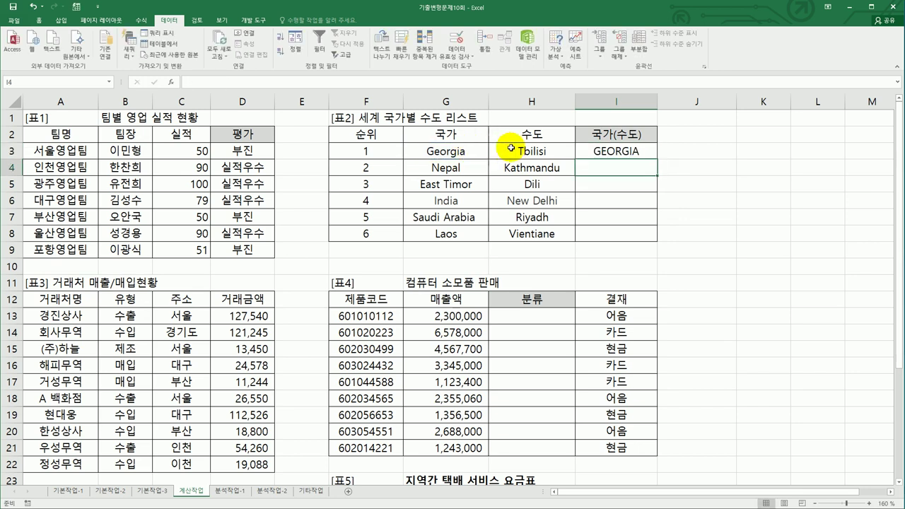
Extend the formula in I3 to =UPPER(G3)&"("&PROPER(H3)&")" so the capital follows the country in parentheses
{"action": "left_click", "coordinate": [604, 153]}
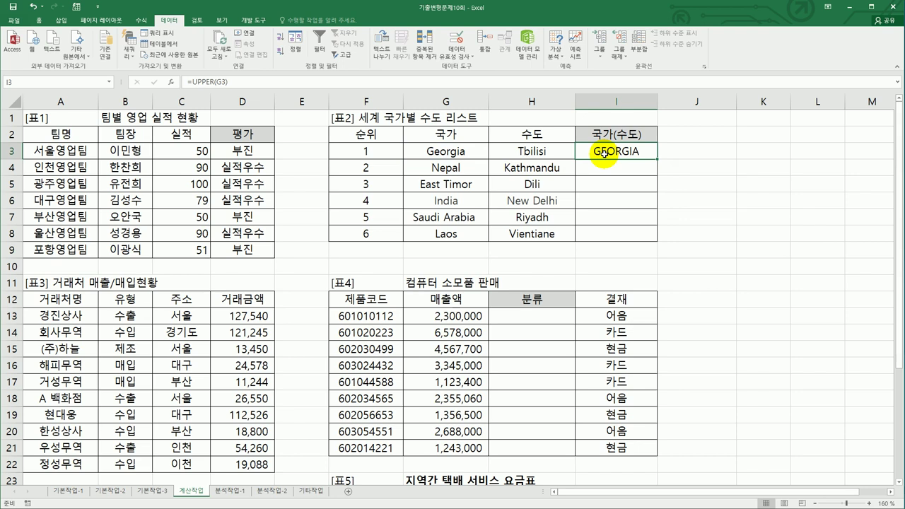
{"action": "double_click", "coordinate": [646, 148]}
{"action": "type", "text": "&\"(\"&"}
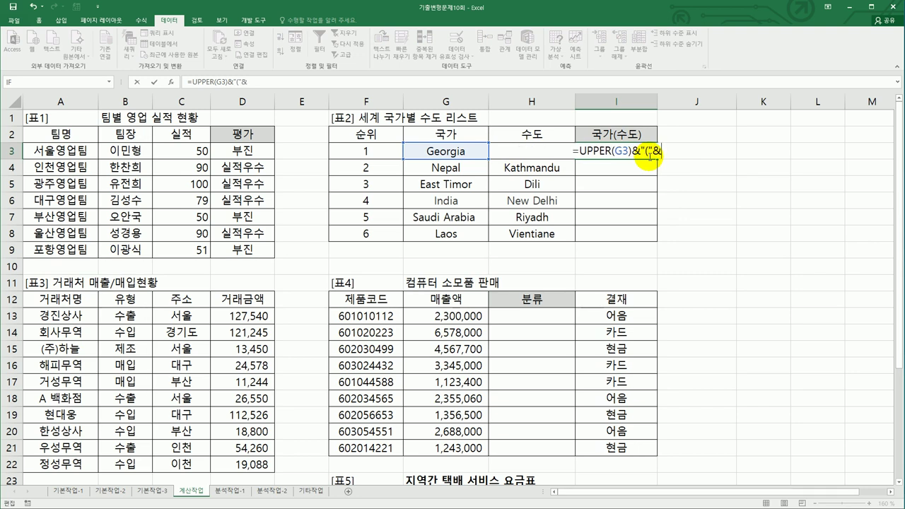
{"action": "type", "text": "pr"}
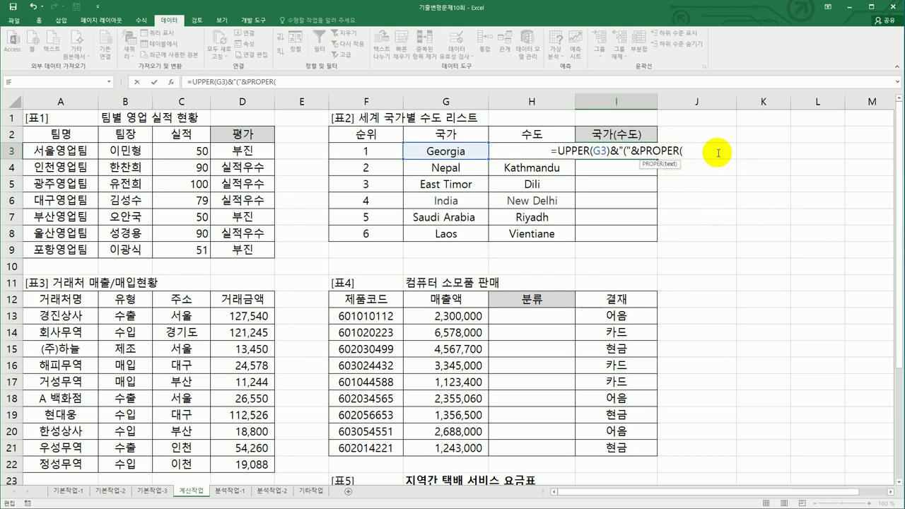
{"action": "type", "text": "h"}
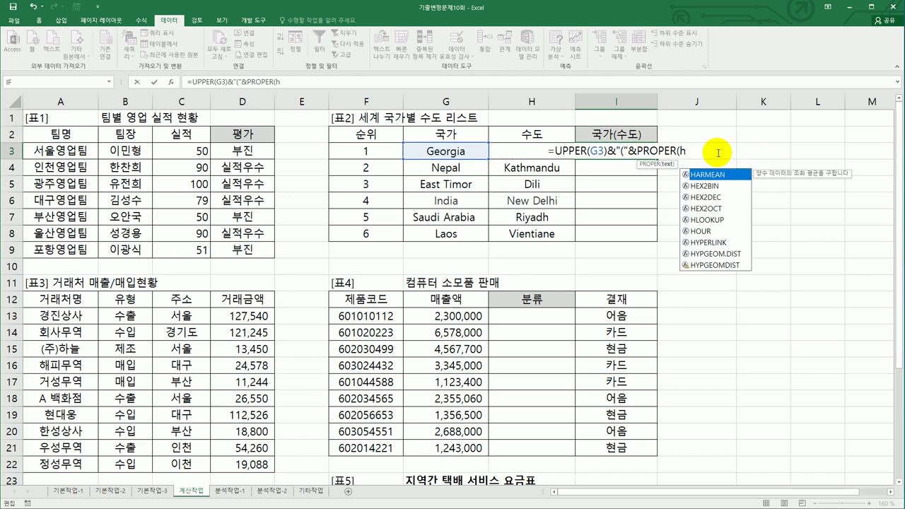
{"action": "type", "text": "3"}
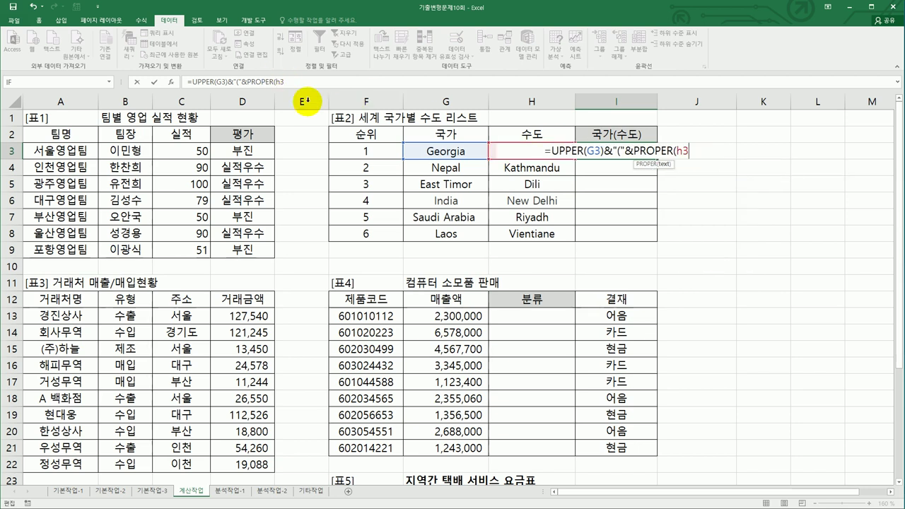
{"action": "type", "text": ")"}
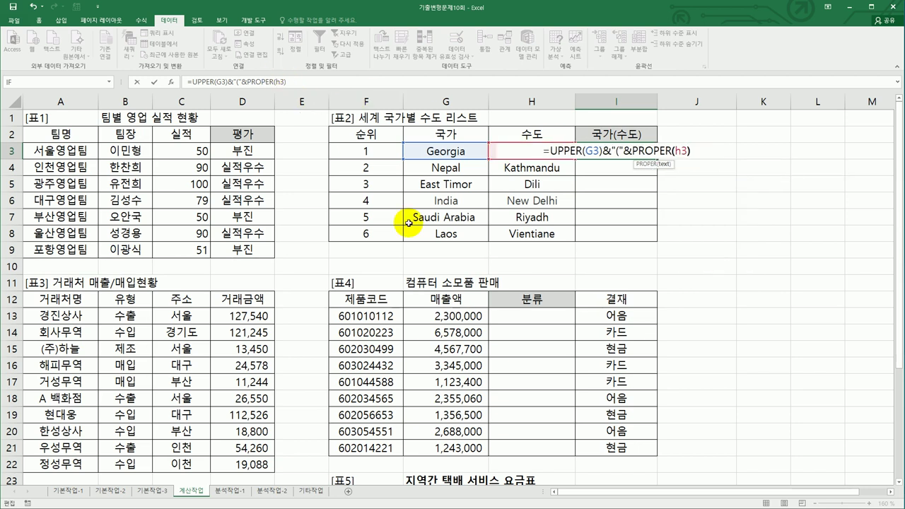
{"action": "type", "text": "&\""}
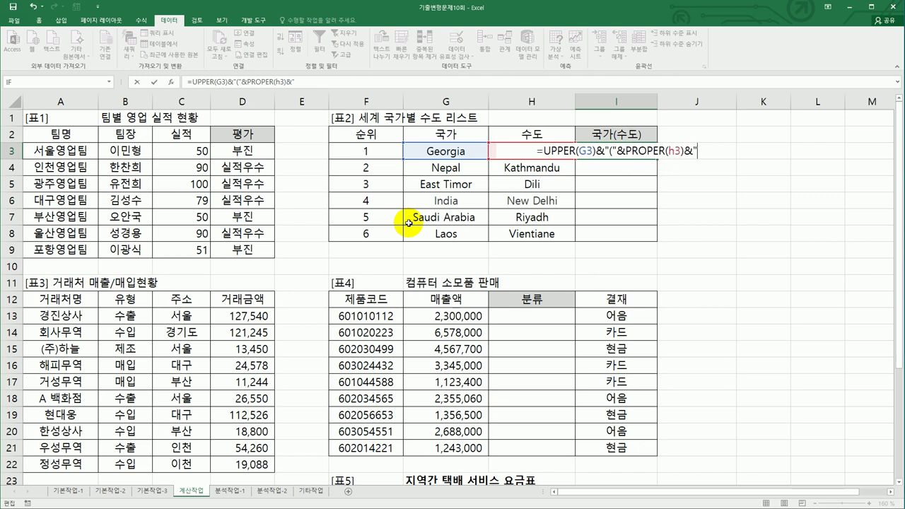
{"action": "type", "text": ")\""}
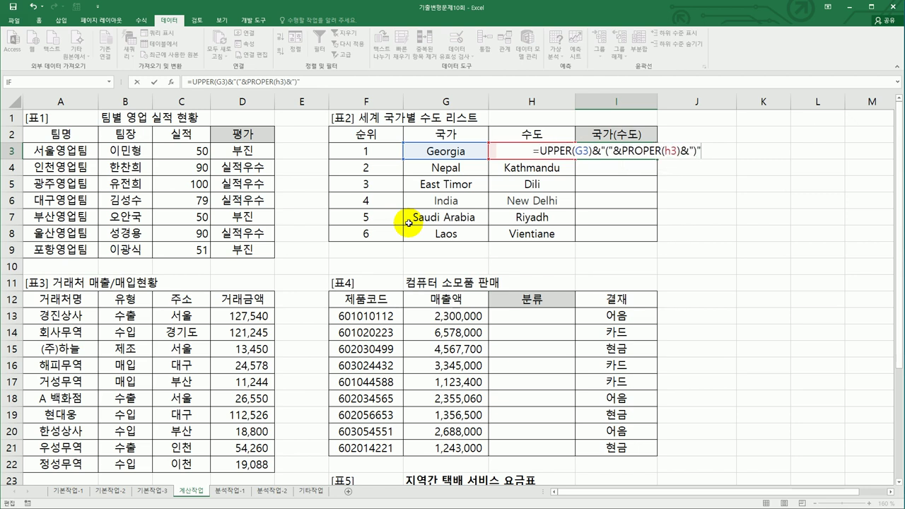
{"action": "key", "text": "ctrl+Return"}
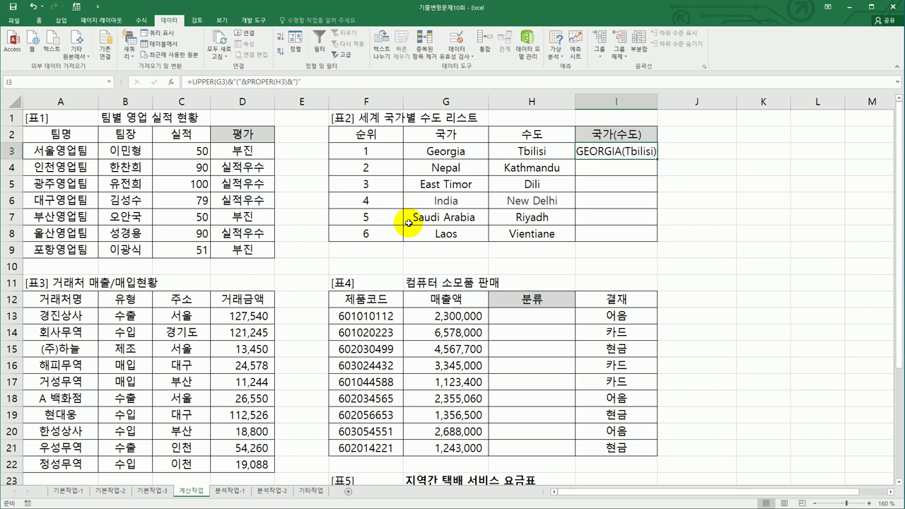
Fill the I3 formula down to I8 and widen column I to fit the combined country and capital names
{"action": "left_click_drag", "start_coordinate": [658, 102], "coordinate": [674, 102]}
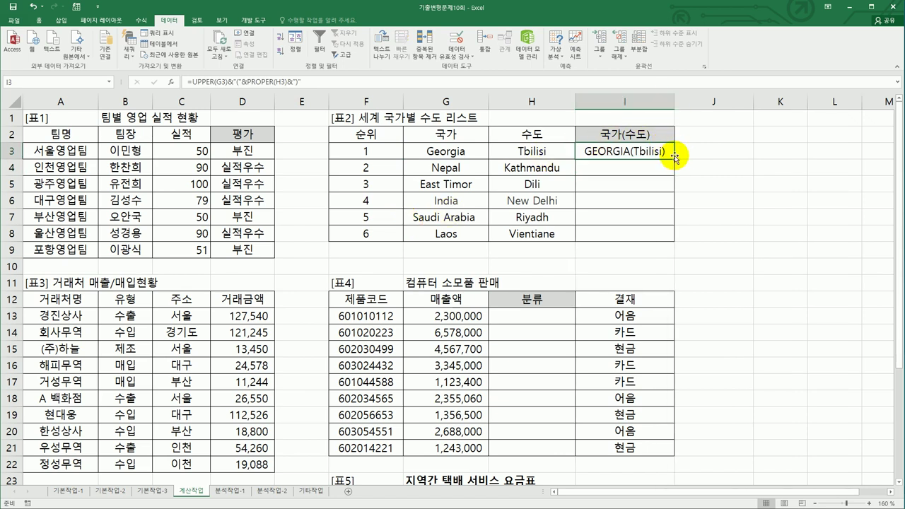
{"action": "left_click_drag", "start_coordinate": [673, 159], "coordinate": [667, 237]}
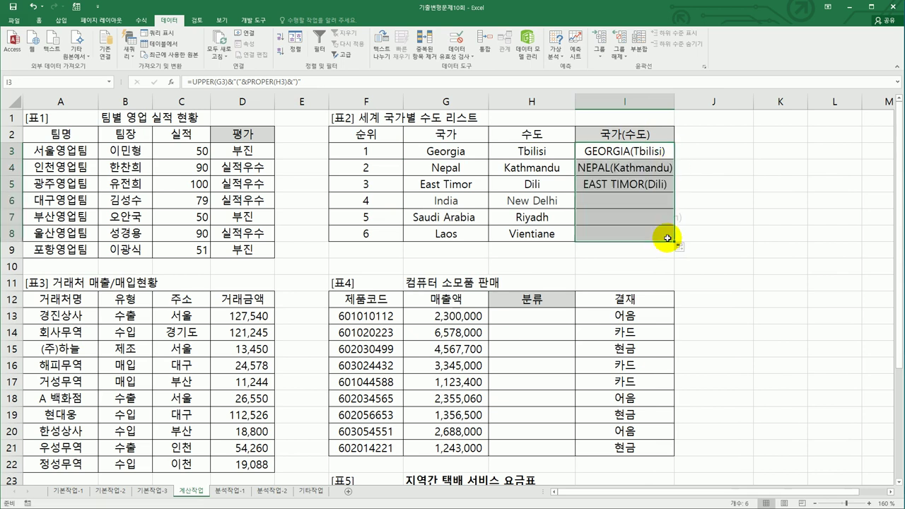
{"action": "double_click", "coordinate": [674, 102]}
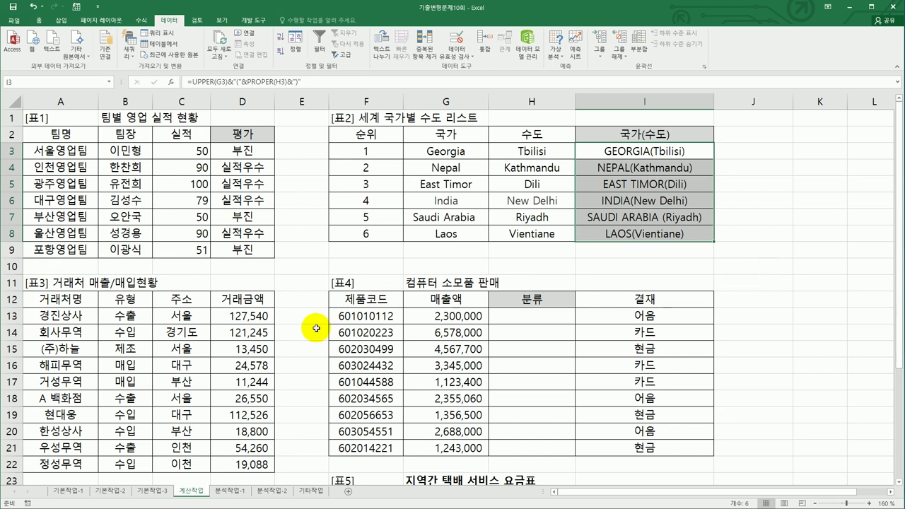
Enter =DMAX(A12:D22,D12,A24:A25) in C25 of 표3 to get the largest 거래금액 for the 수입 type
{"action": "scroll", "coordinate": [301, 335], "scroll_direction": "down", "scroll_amount": 2}
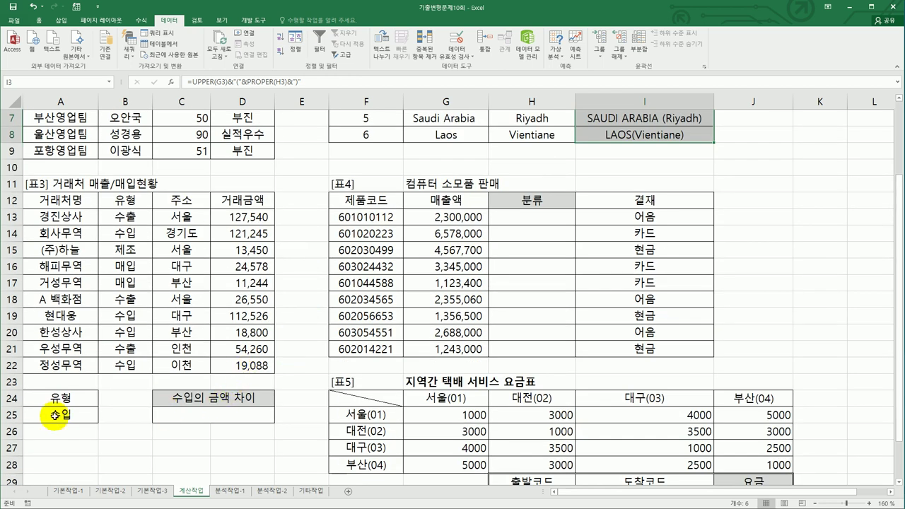
{"action": "left_click", "coordinate": [61, 416]}
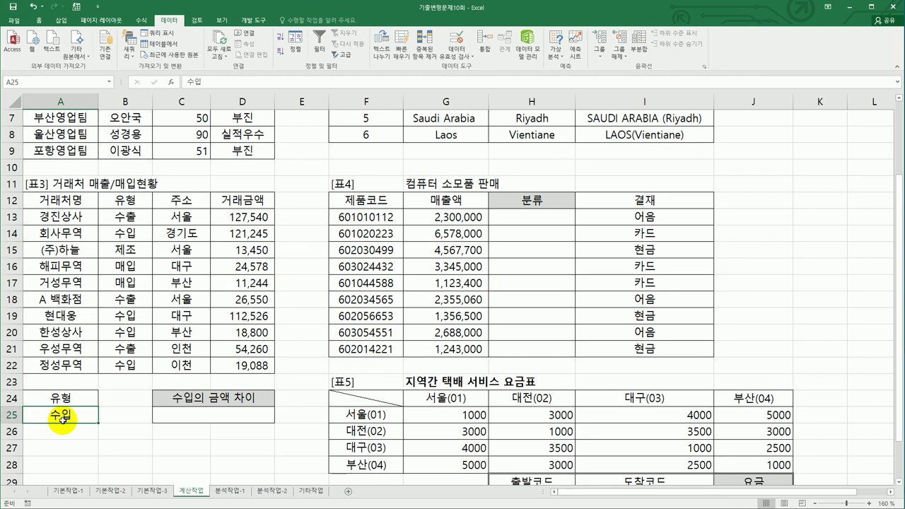
{"action": "left_click", "coordinate": [169, 417]}
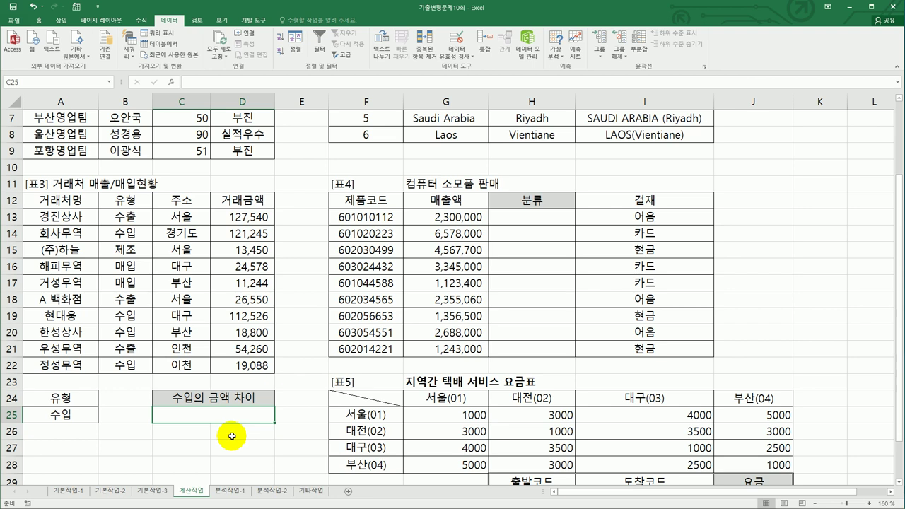
{"action": "type", "text": "=dm"}
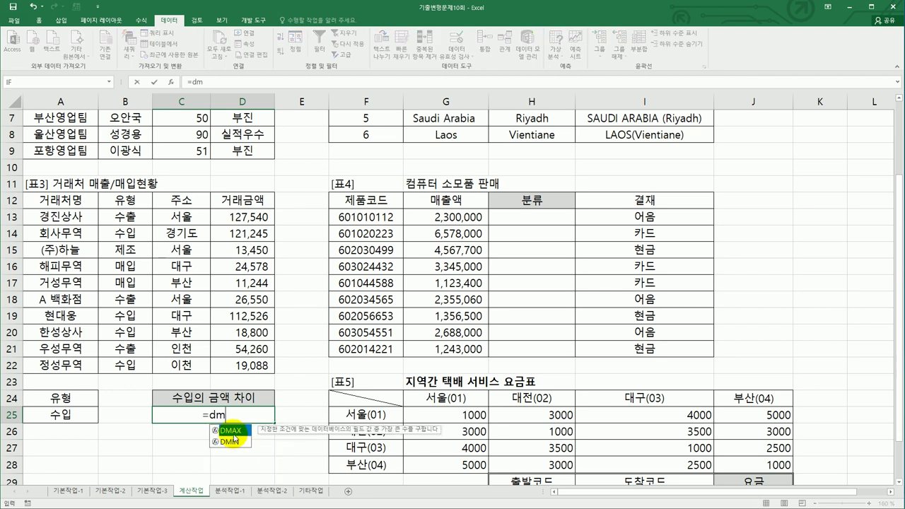
{"action": "double_click", "coordinate": [231, 430]}
{"action": "left_click", "coordinate": [67, 202]}
{"action": "left_click_drag", "start_coordinate": [140, 219], "coordinate": [231, 362]}
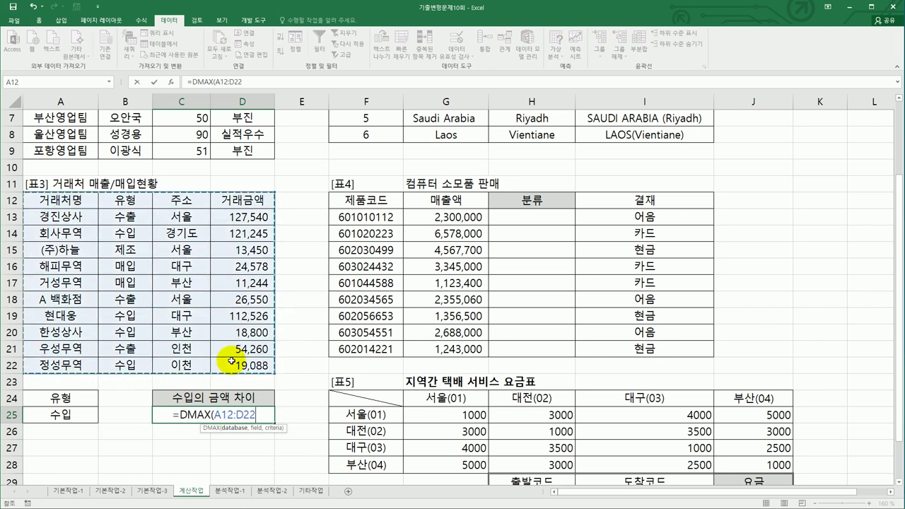
{"action": "type", "text": ","}
{"action": "left_click", "coordinate": [233, 201]}
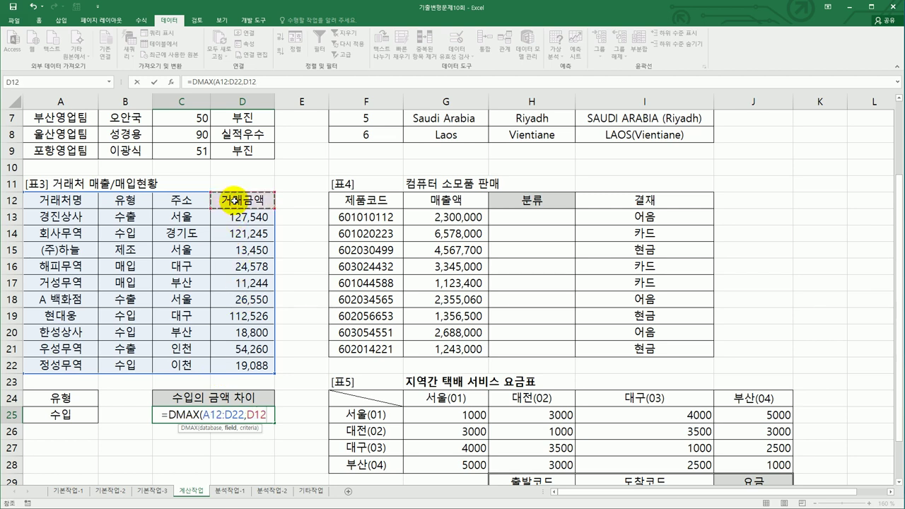
{"action": "type", "text": ","}
{"action": "left_click_drag", "start_coordinate": [67, 398], "coordinate": [70, 415]}
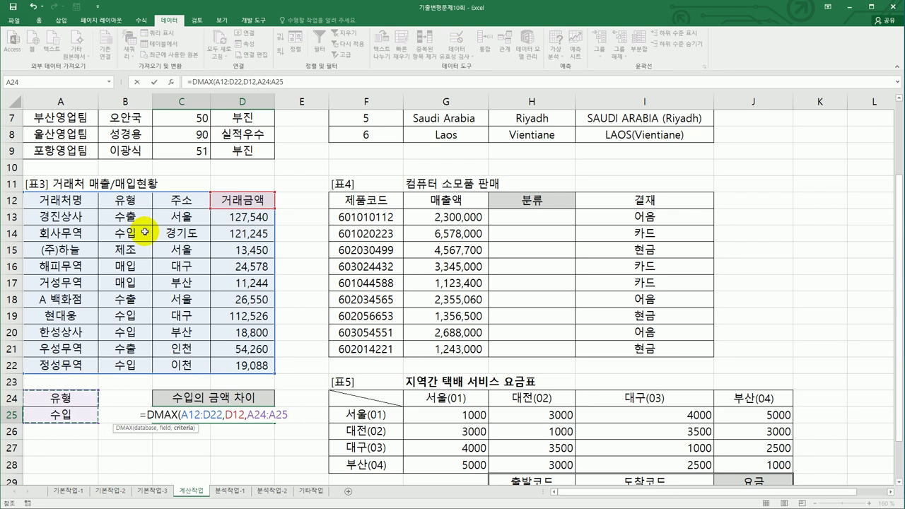
{"action": "type", "text": ")"}
{"action": "key", "text": "Return"}
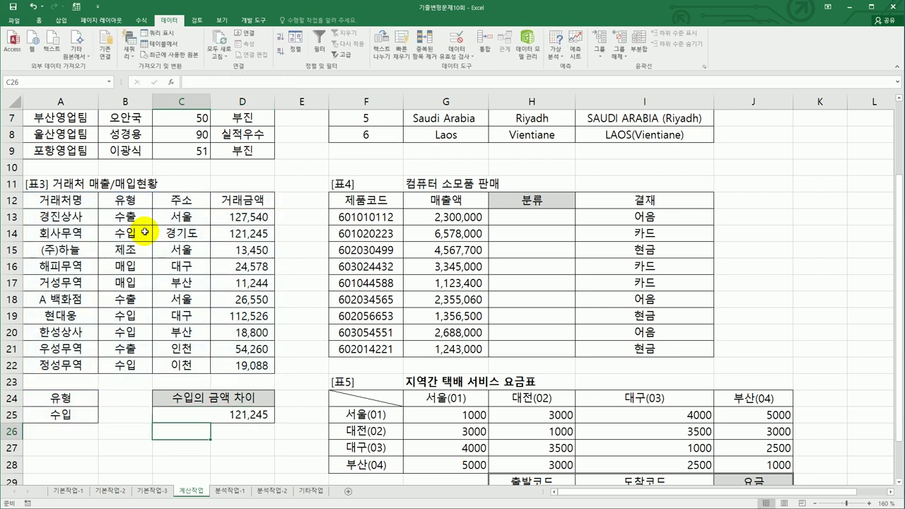
Subtract DMIN(A12:D22,D12,A24:A25) from the DMAX formula in C25 to calculate the 수입 amount difference
{"action": "left_click", "coordinate": [216, 411]}
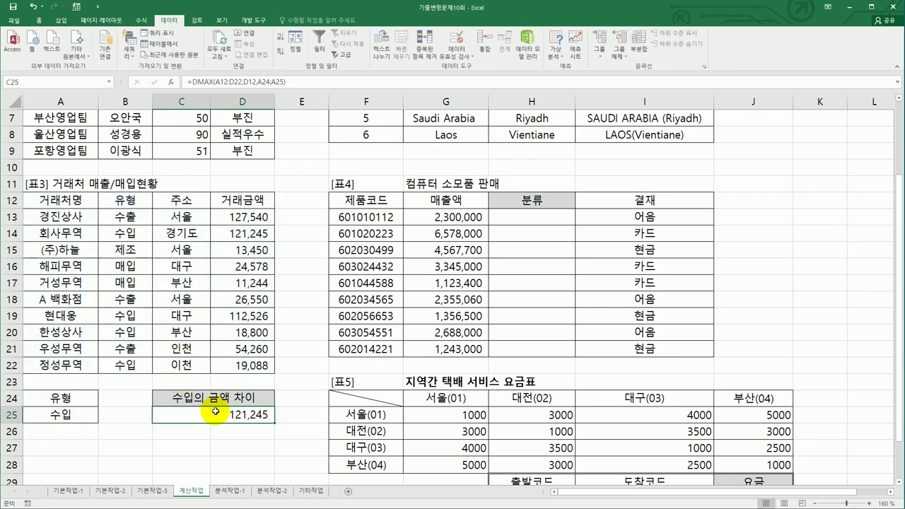
{"action": "left_click", "coordinate": [306, 81]}
{"action": "type", "text": "-"}
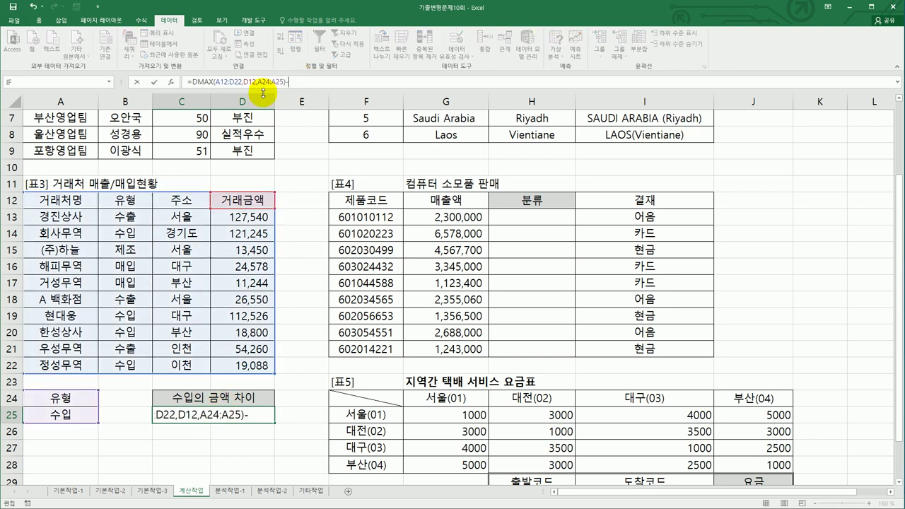
{"action": "type", "text": "dm"}
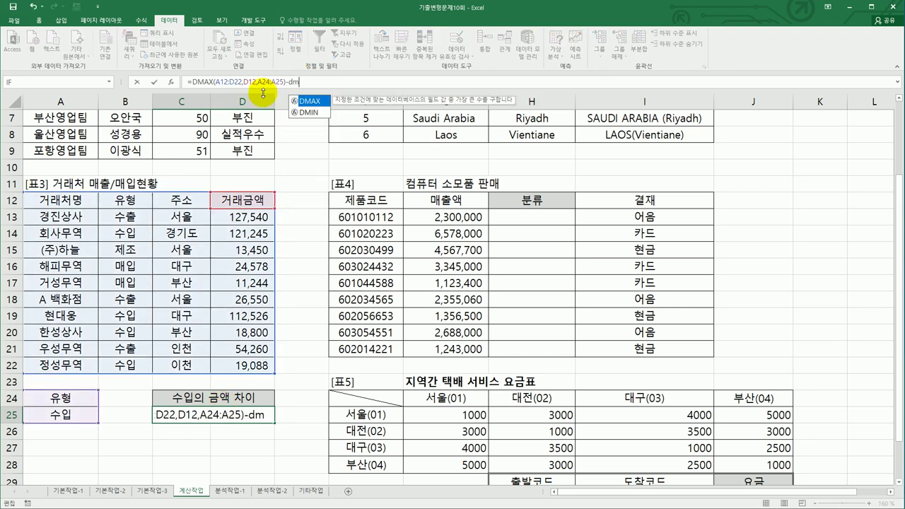
{"action": "left_click", "coordinate": [309, 113]}
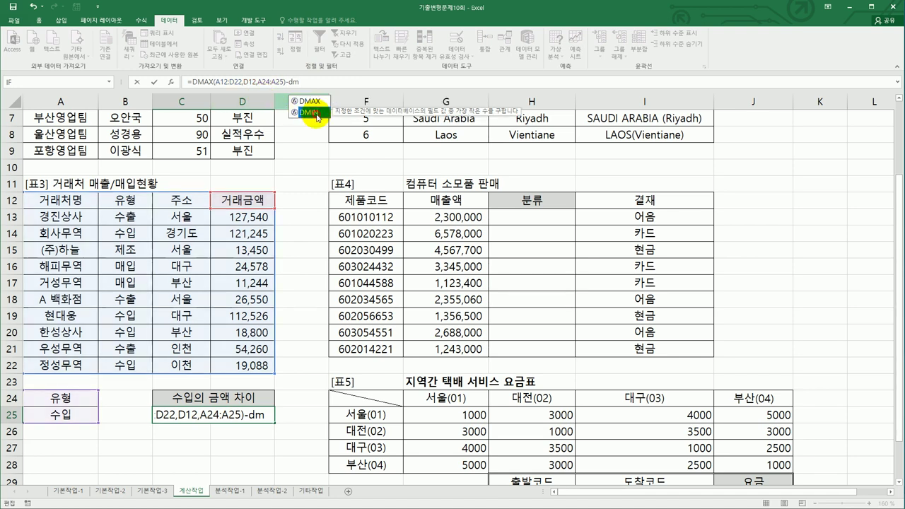
{"action": "double_click", "coordinate": [309, 112]}
{"action": "left_click_drag", "start_coordinate": [70, 201], "coordinate": [251, 372]}
{"action": "type", "text": ","}
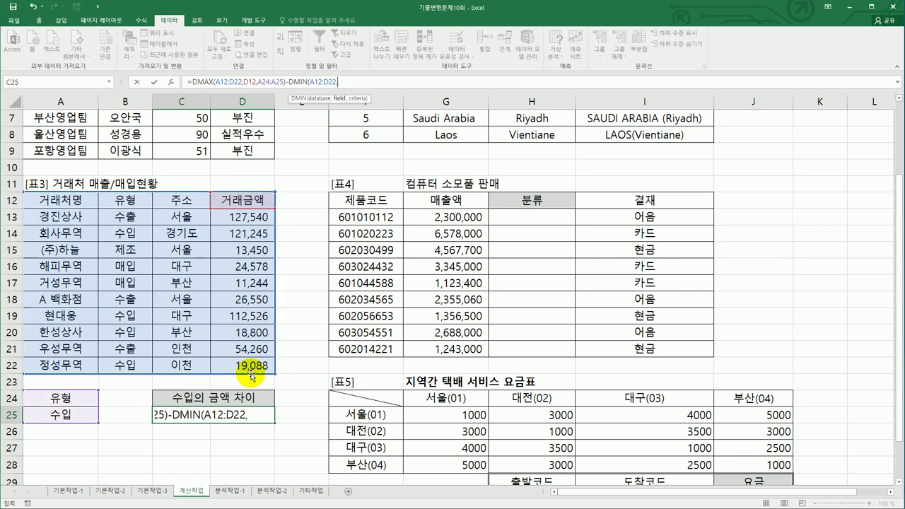
{"action": "left_click", "coordinate": [251, 198]}
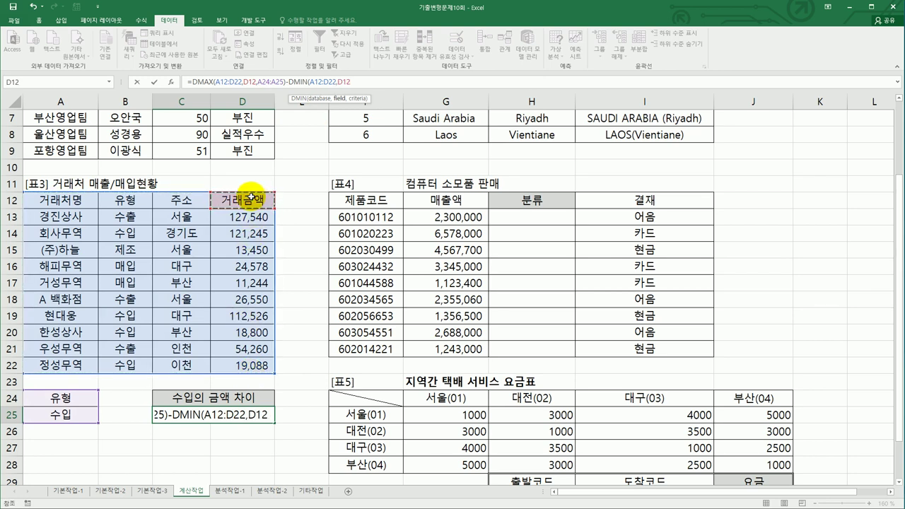
{"action": "type", "text": ","}
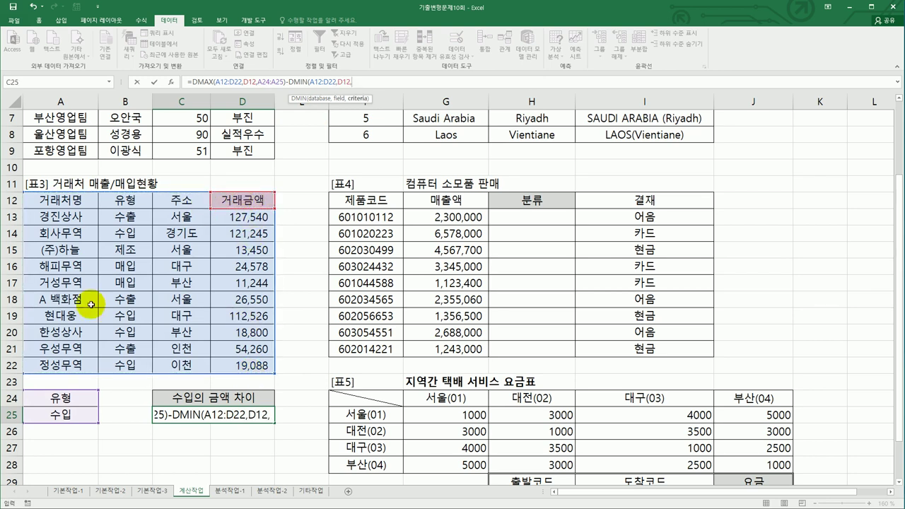
{"action": "left_click_drag", "start_coordinate": [66, 398], "coordinate": [64, 416]}
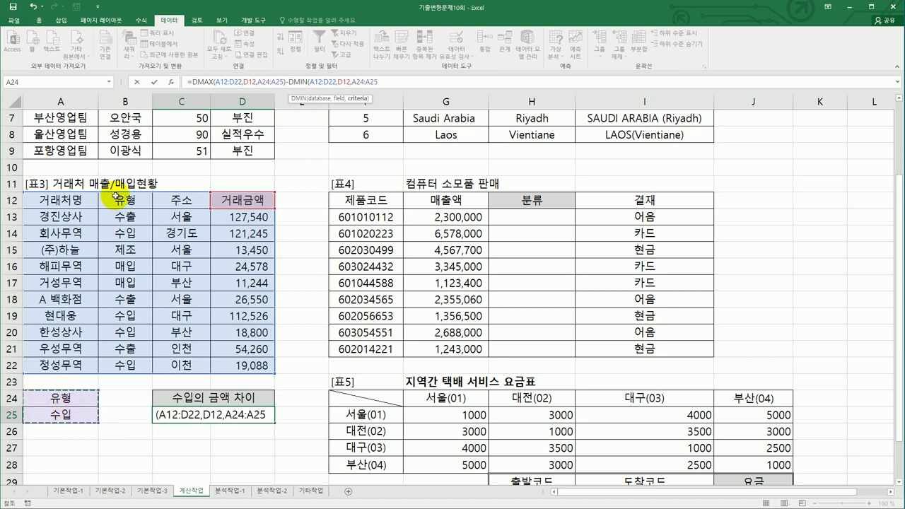
{"action": "type", "text": ")"}
{"action": "key", "text": "Return"}
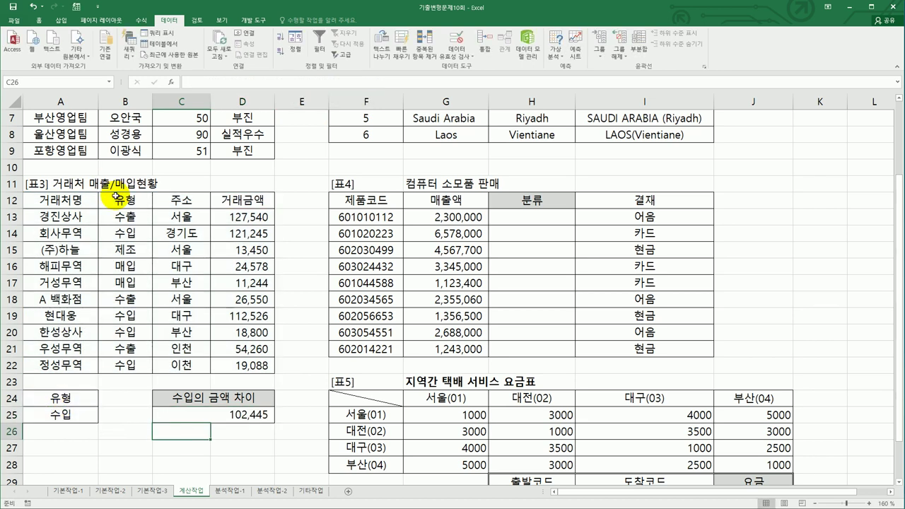
Select the 유형 to 거래금액 cells of the 수입 rows 14, 19, 20 and 22 in 표3 to check their amounts
{"action": "left_click", "coordinate": [179, 419]}
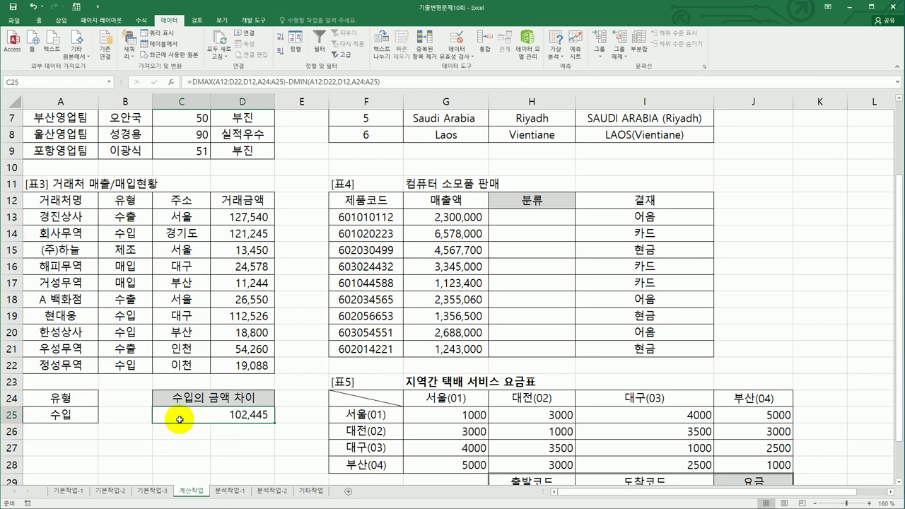
{"action": "left_click_drag", "start_coordinate": [134, 233], "coordinate": [226, 234]}
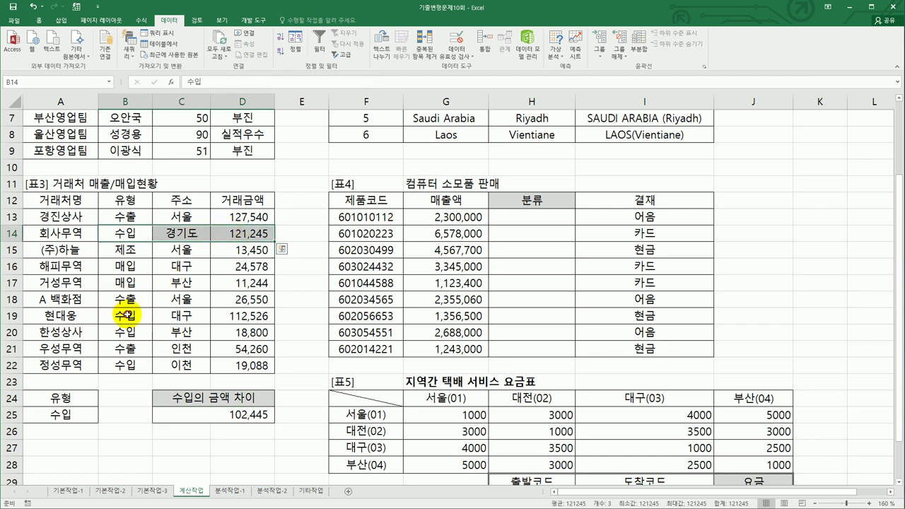
{"action": "left_click_drag", "start_coordinate": [126, 316], "coordinate": [226, 315]}
{"action": "left_click_drag", "start_coordinate": [142, 330], "coordinate": [248, 327]}
{"action": "left_click_drag", "start_coordinate": [115, 364], "coordinate": [259, 364]}
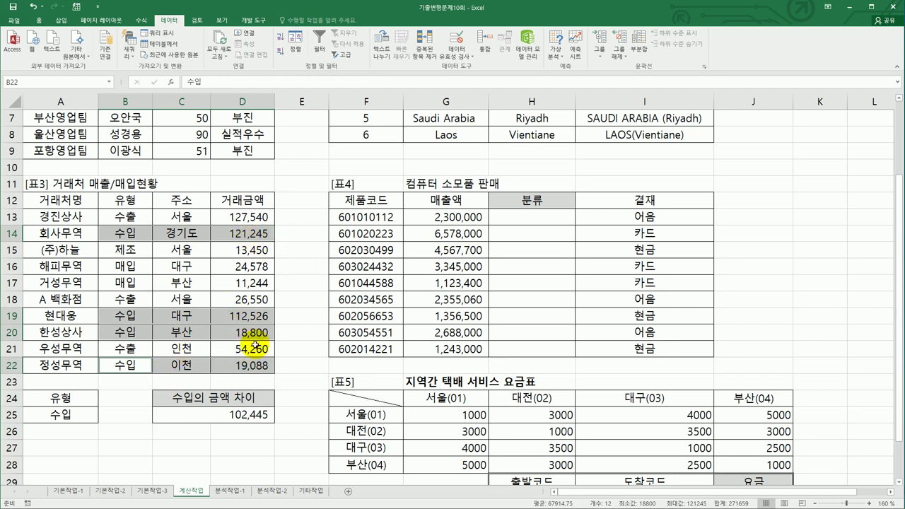
Wrap the DMAX minus DMIN formula in C25 of 표3 in ROUNDDOWN with -2 as the number of digits
{"action": "left_click", "coordinate": [242, 418]}
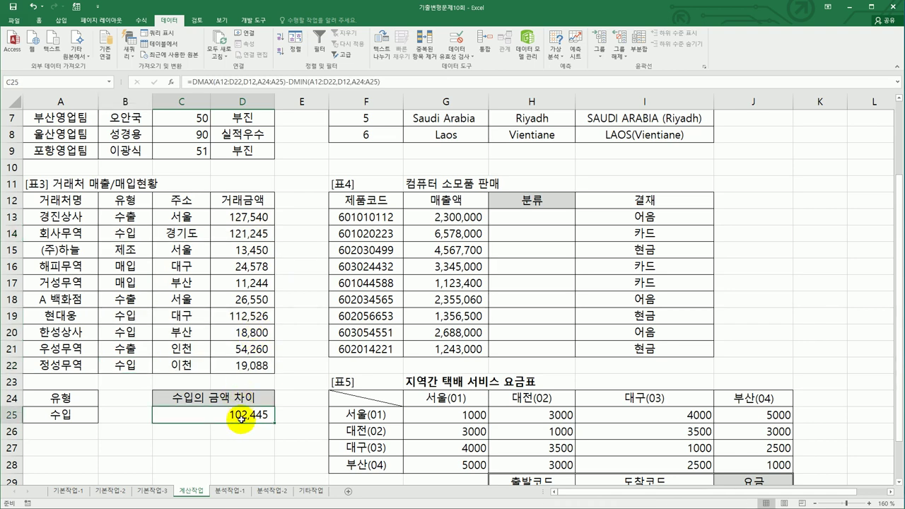
{"action": "left_click", "coordinate": [189, 82]}
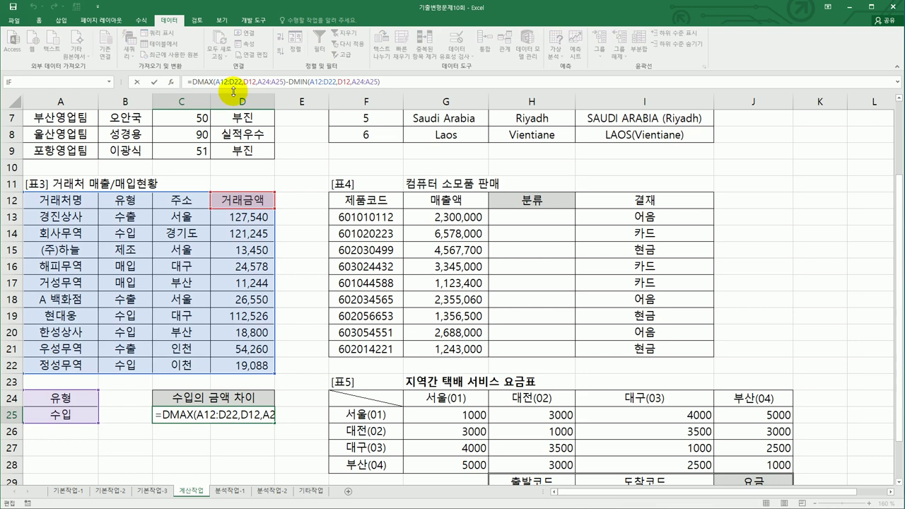
{"action": "type", "text": "rou"}
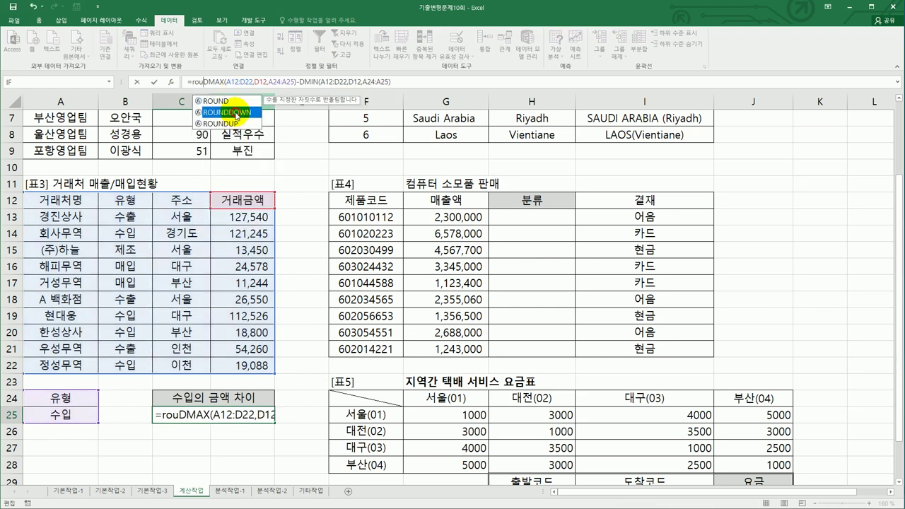
{"action": "double_click", "coordinate": [227, 112]}
{"action": "left_click", "coordinate": [468, 85]}
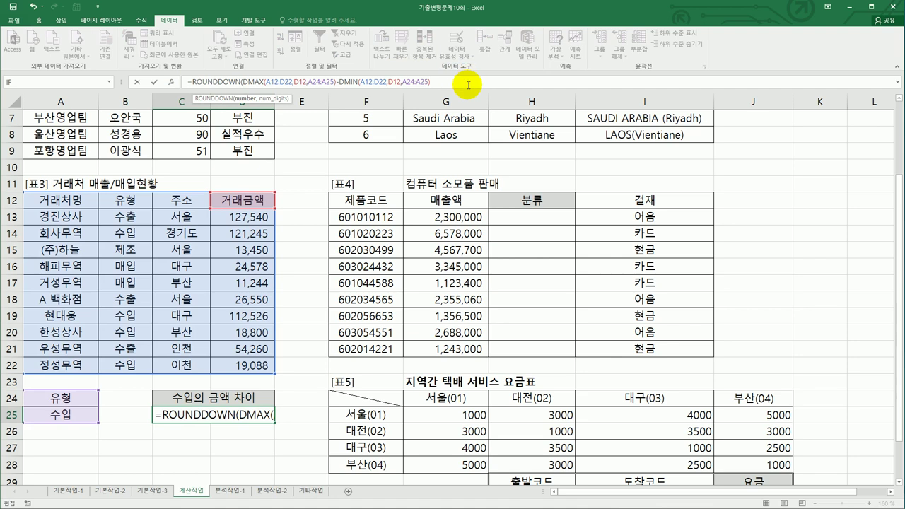
{"action": "type", "text": ","}
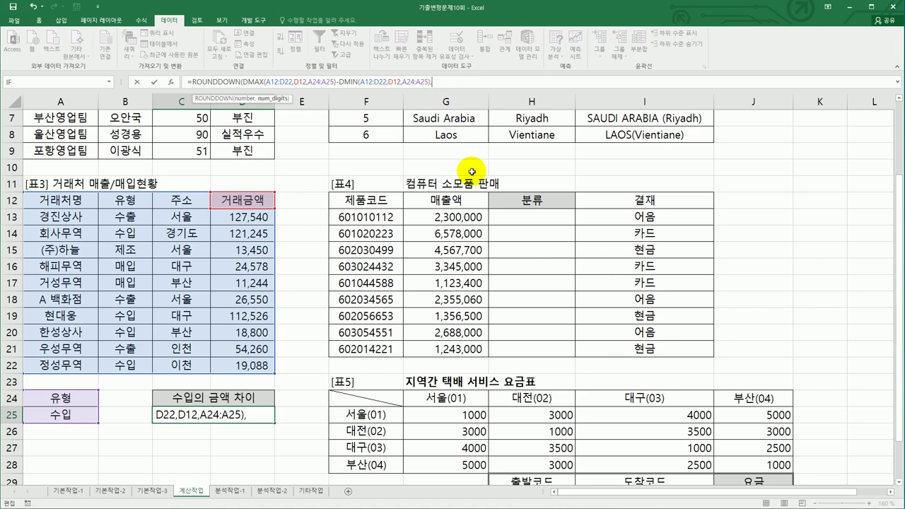
{"action": "type", "text": "1"}
{"action": "key", "text": "BackSpace"}
{"action": "type", "text": "2"}
{"action": "key", "text": "Return"}
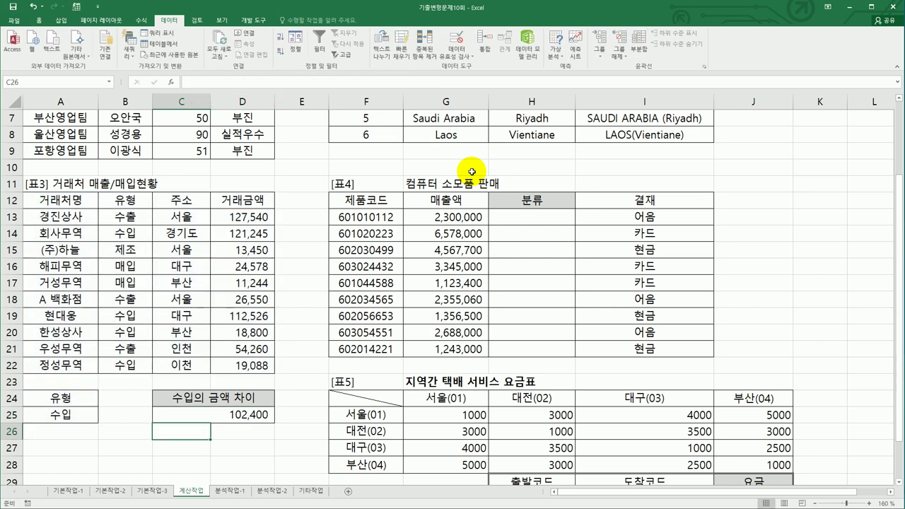
{"action": "left_click", "coordinate": [263, 416]}
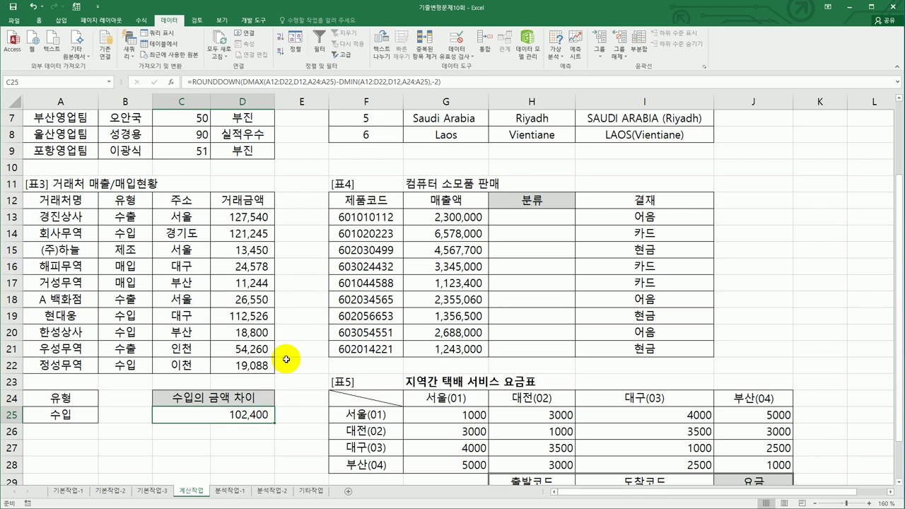
Enter =MID(F13,5,1) in H13 of 표4 to extract the fifth 제품코드 character and fill it down to H21
{"action": "left_click", "coordinate": [530, 220]}
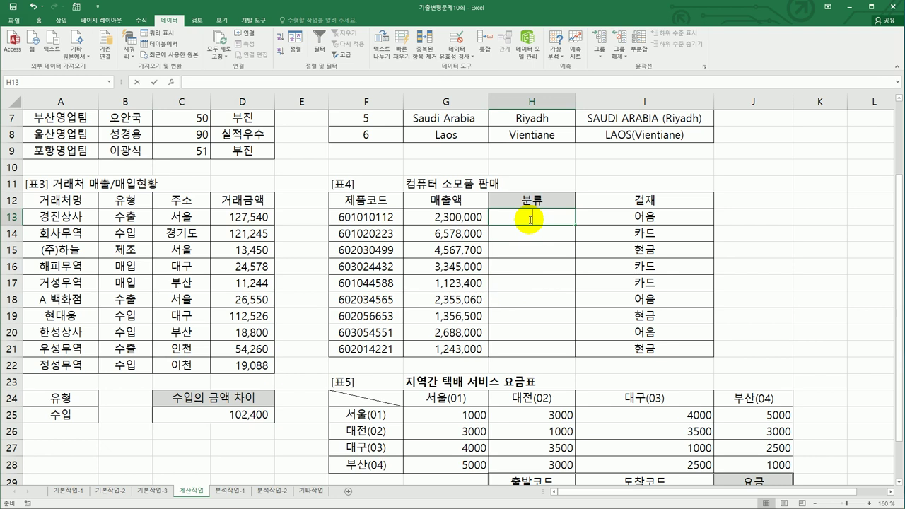
{"action": "type", "text": "=mi"}
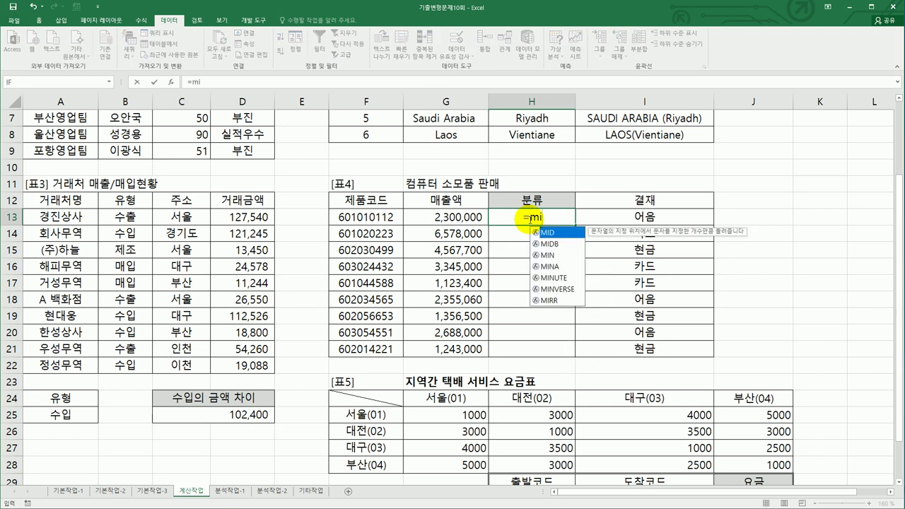
{"action": "double_click", "coordinate": [555, 233]}
{"action": "left_click", "coordinate": [380, 217]}
{"action": "type", "text": ","}
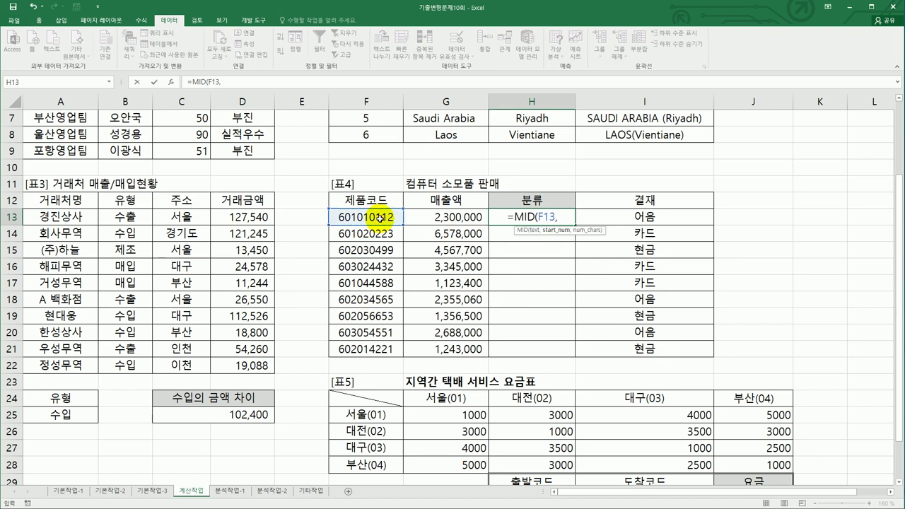
{"action": "type", "text": "5,1"}
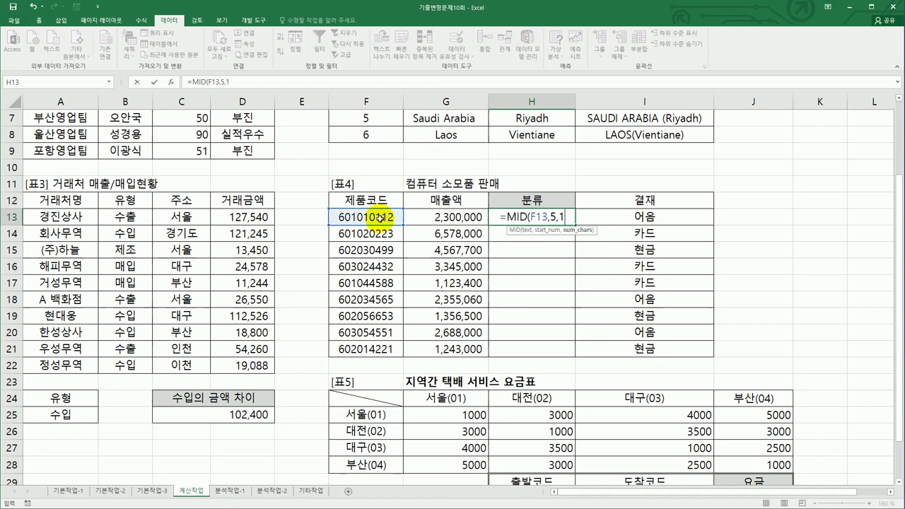
{"action": "type", "text": ")"}
{"action": "key", "text": "Return"}
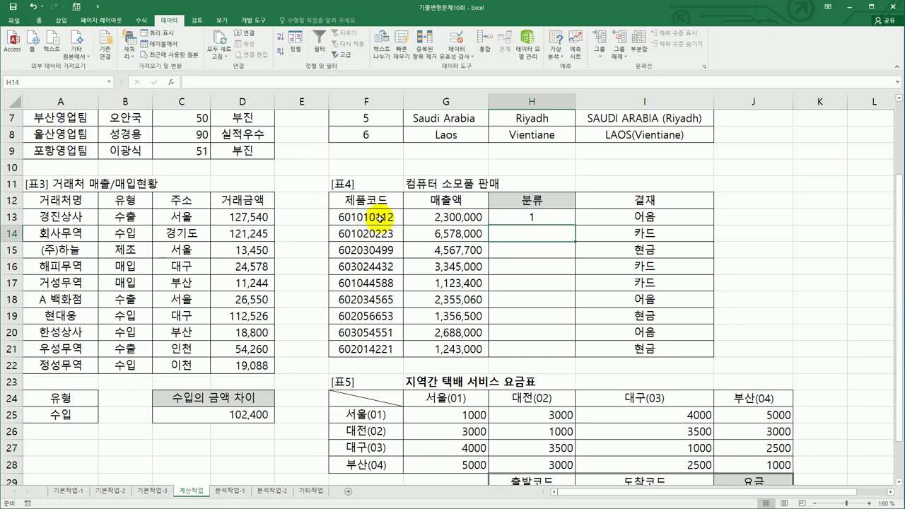
{"action": "left_click", "coordinate": [528, 216]}
{"action": "left_click_drag", "start_coordinate": [576, 225], "coordinate": [571, 350]}
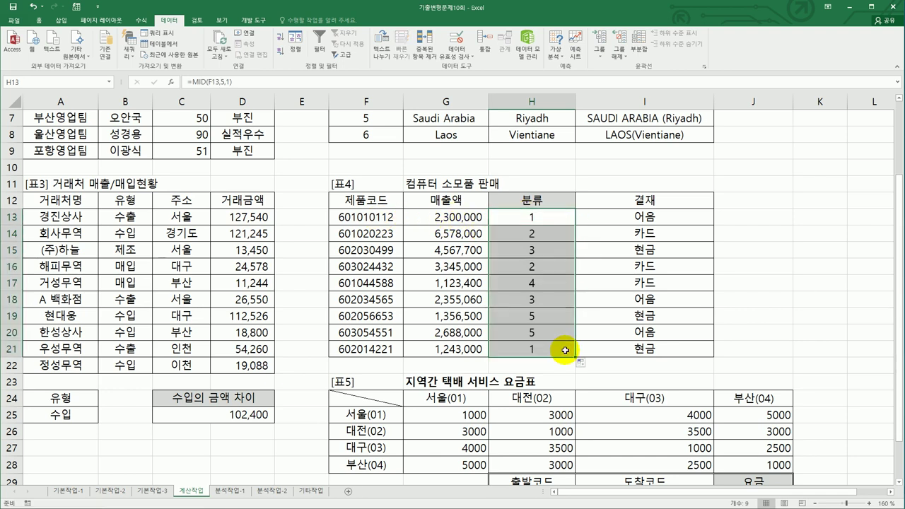
Wrap the MID formula in H13 in CHOOSE as its index number and open the function's arguments for editing
{"action": "left_click", "coordinate": [547, 222]}
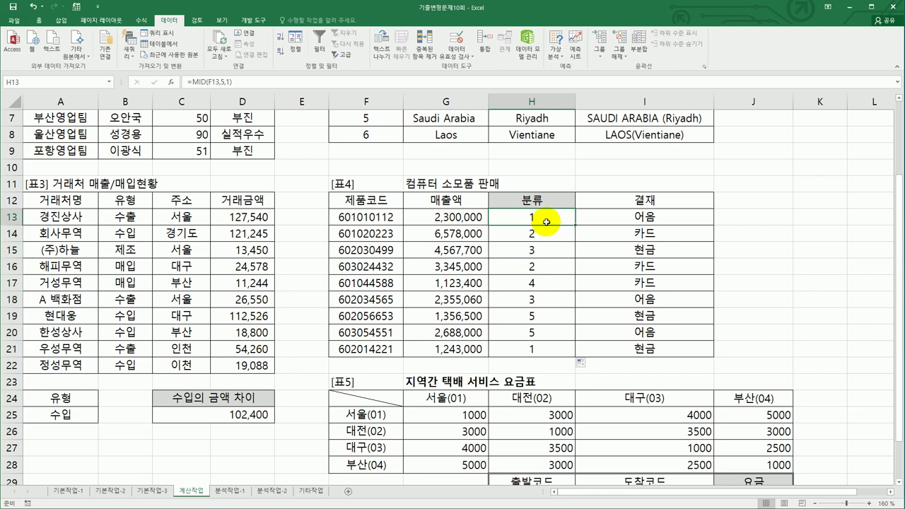
{"action": "double_click", "coordinate": [508, 215]}
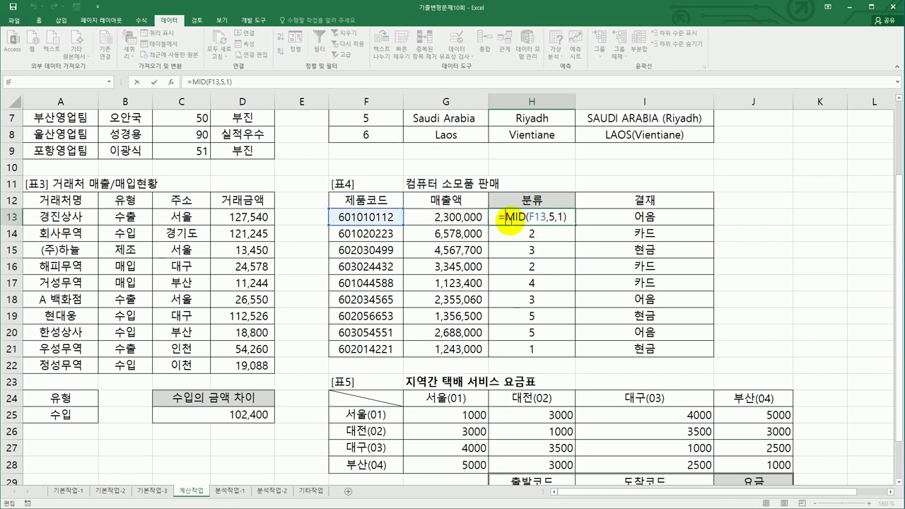
{"action": "type", "text": "ch"}
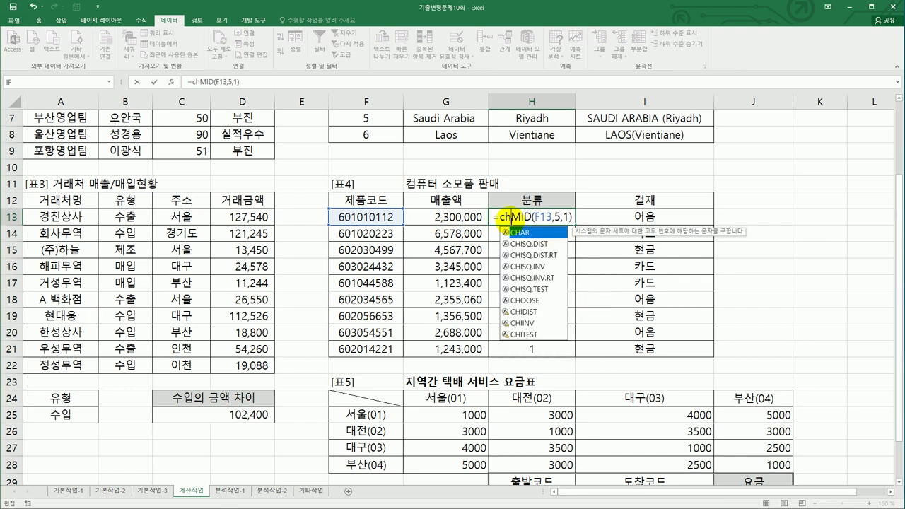
{"action": "double_click", "coordinate": [525, 300]}
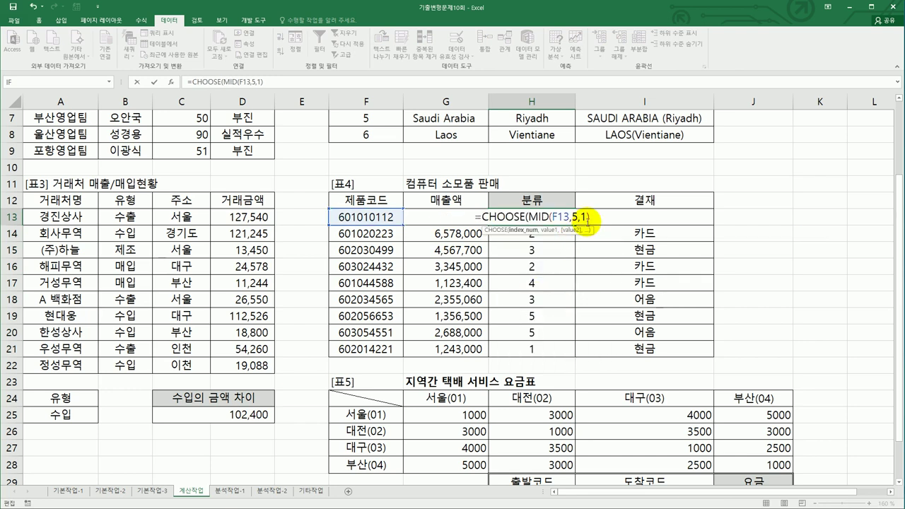
{"action": "type", "text": ","}
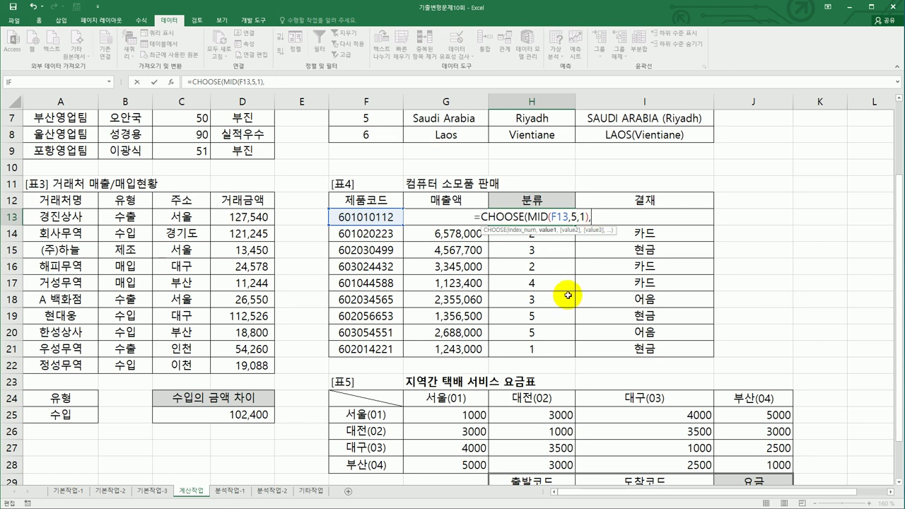
{"action": "left_click", "coordinate": [170, 82]}
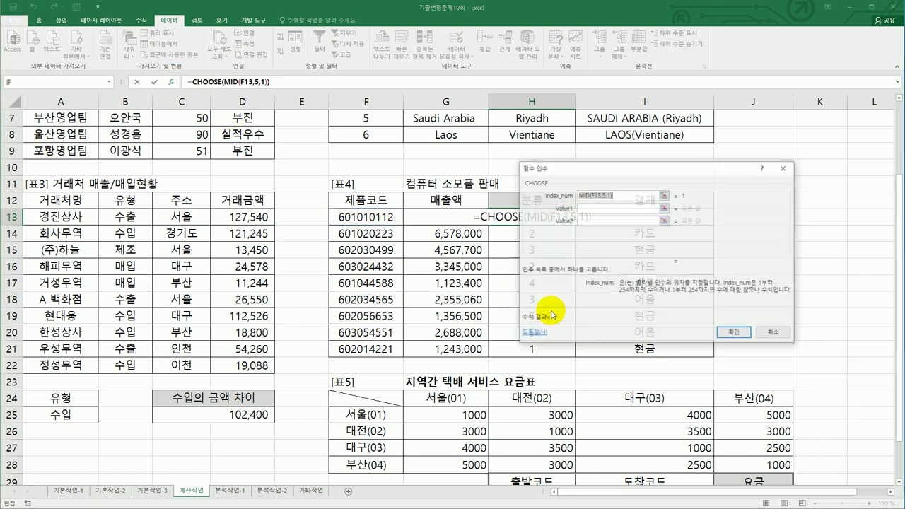
{"action": "left_click_drag", "start_coordinate": [603, 205], "coordinate": [664, 293]}
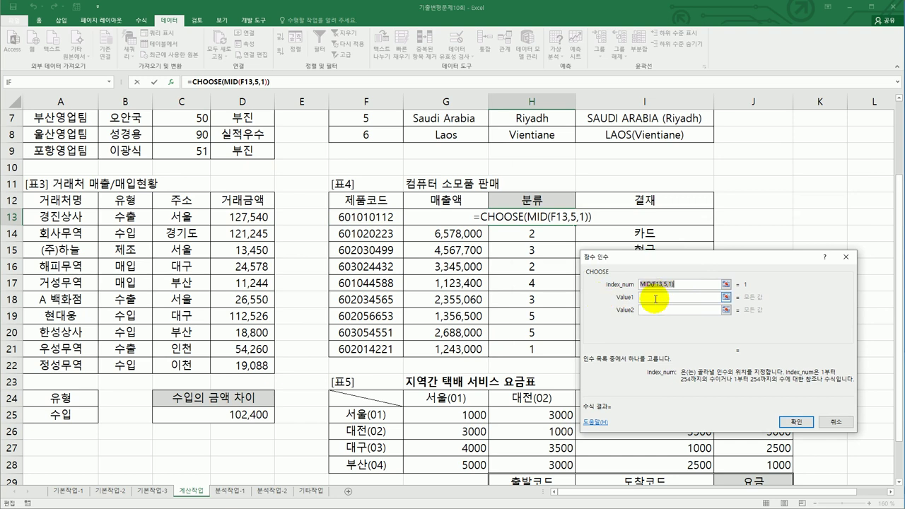
Set the CHOOSE function's Value1 argument to 외장형하드
{"action": "left_click", "coordinate": [656, 298]}
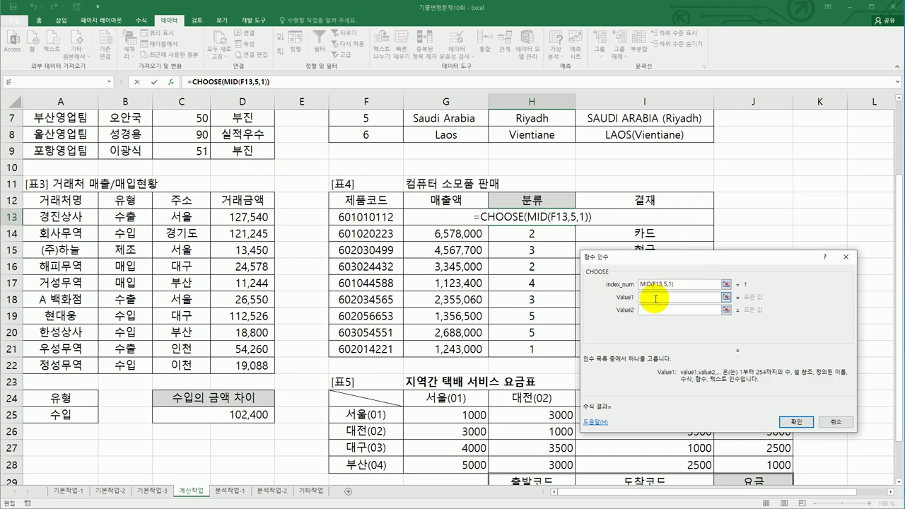
{"action": "type", "text": "dhl"}
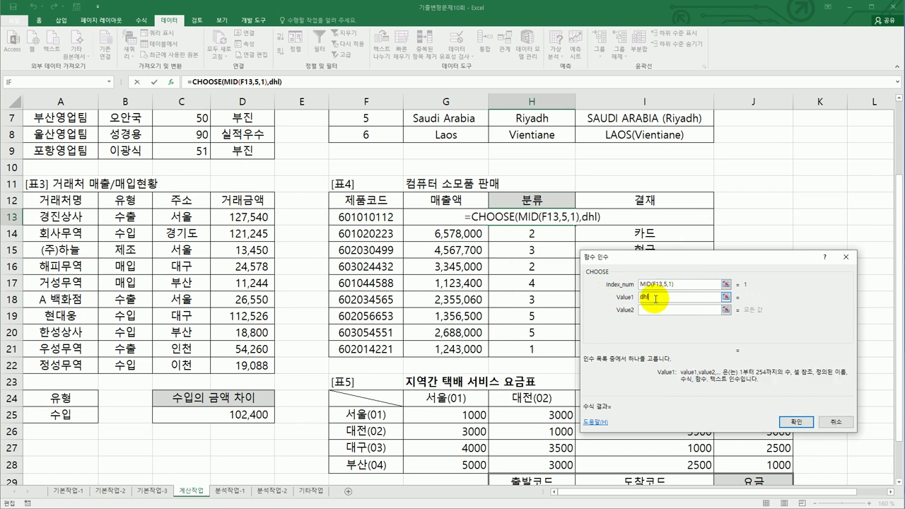
{"action": "key", "text": "BackSpace"}
{"action": "key", "text": "BackSpace"}
{"action": "type", "text": "외장하드"}
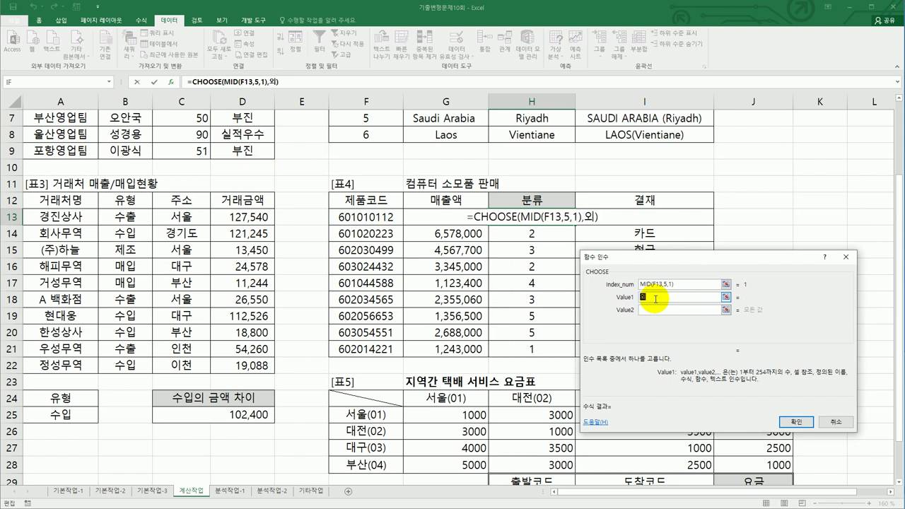
{"action": "key", "text": "BackSpace"}
{"action": "key", "text": "BackSpace"}
{"action": "key", "text": "BackSpace"}
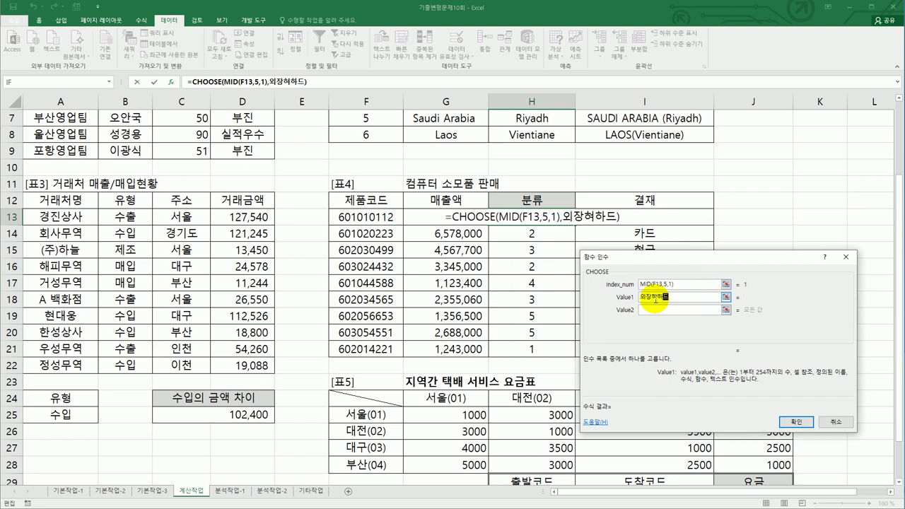
{"action": "key", "text": "BackSpace"}
{"action": "key", "text": "BackSpace"}
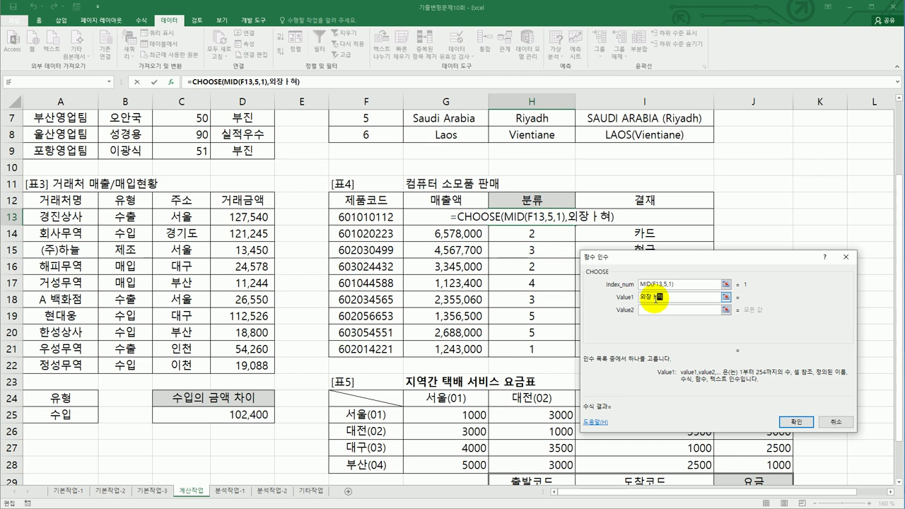
{"action": "type", "text": "형하드"}
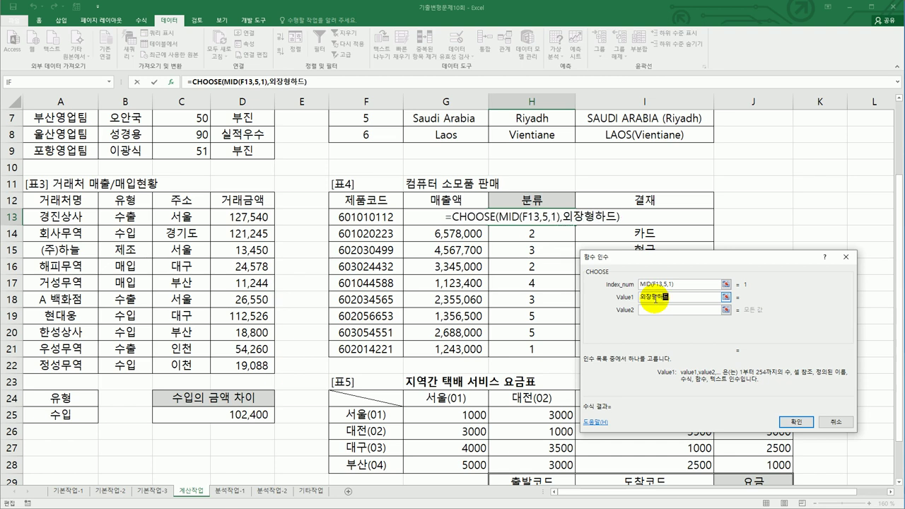
Set the CHOOSE function's Value2 to 모니터, Value3 to 프린터 and Value4 to 공DVD
{"action": "key", "text": "Tab"}
{"action": "type", "text": "모니터"}
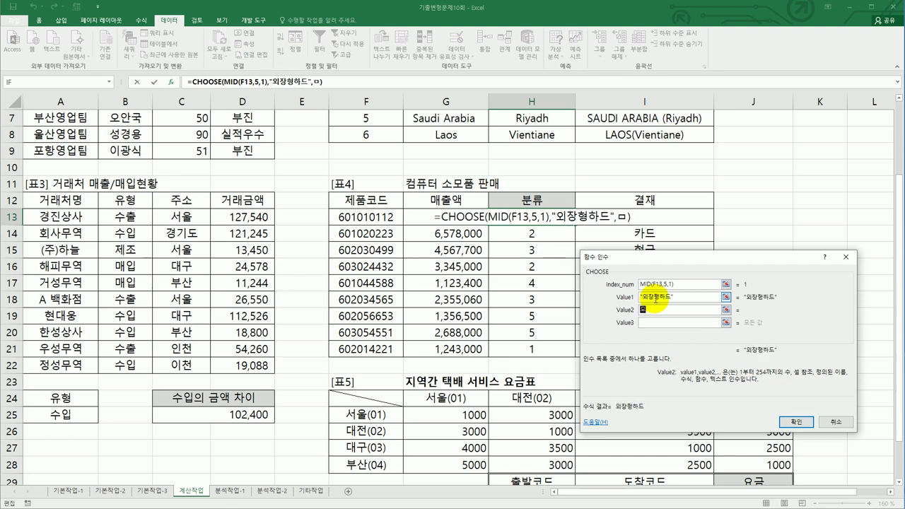
{"action": "key", "text": "Tab"}
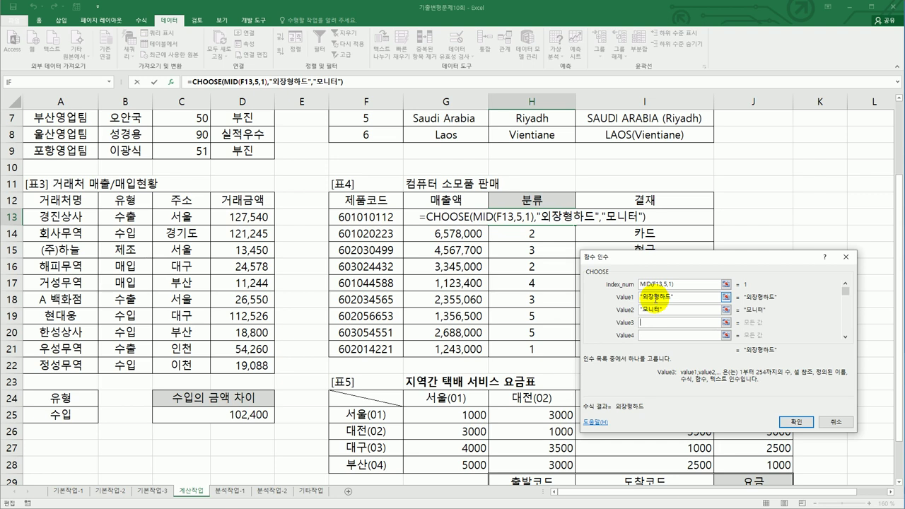
{"action": "type", "text": "프린터"}
{"action": "key", "text": "Tab"}
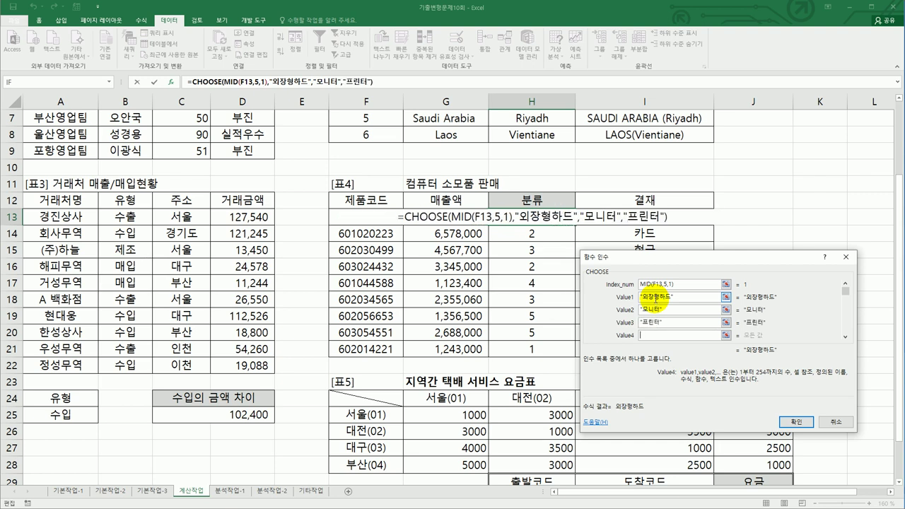
{"action": "type", "text": "공D"}
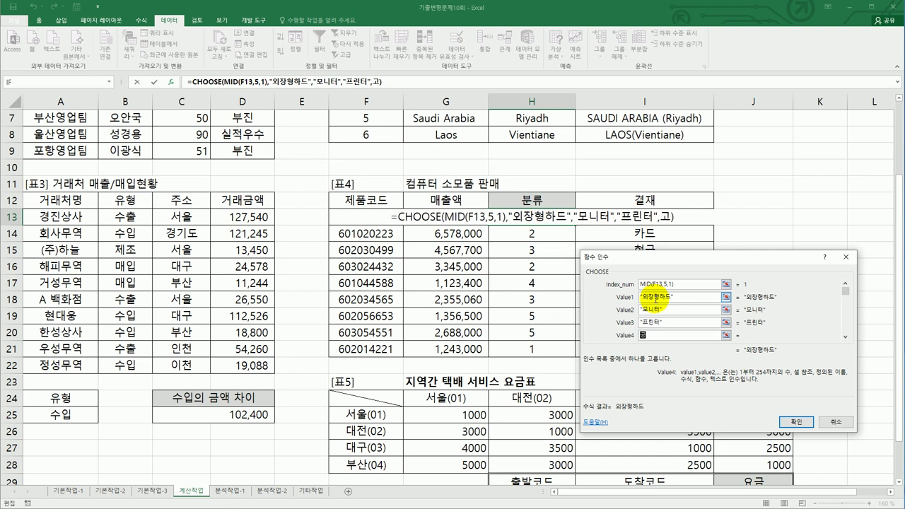
{"action": "type", "text": "VD"}
{"action": "key", "text": "Tab"}
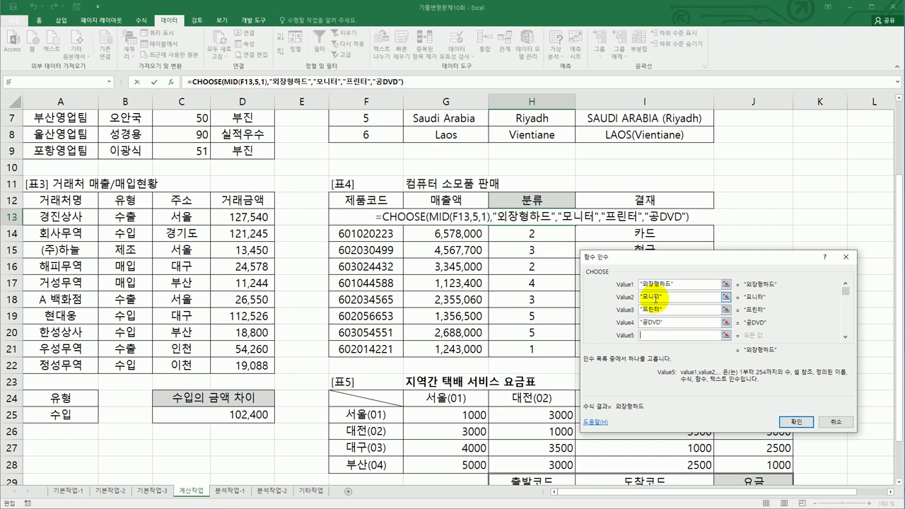
Set the CHOOSE function's Value5 to USB메모리 and fill the finished 분류 formula from H13 down to H21
{"action": "type", "text": "US"}
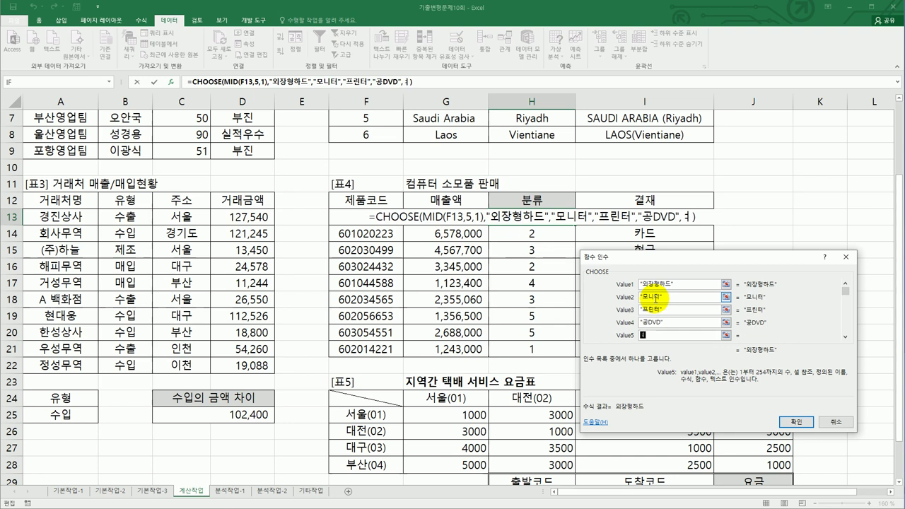
{"action": "type", "text": "B메모리"}
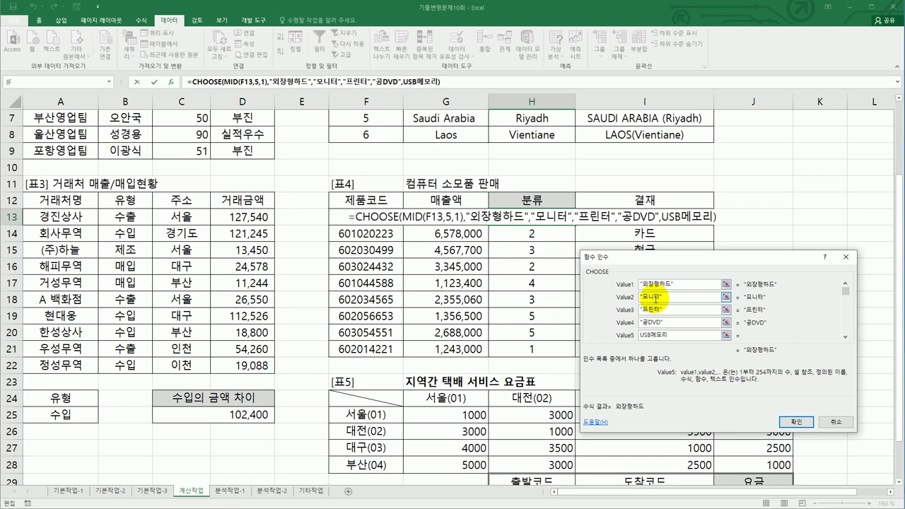
{"action": "left_click", "coordinate": [797, 422]}
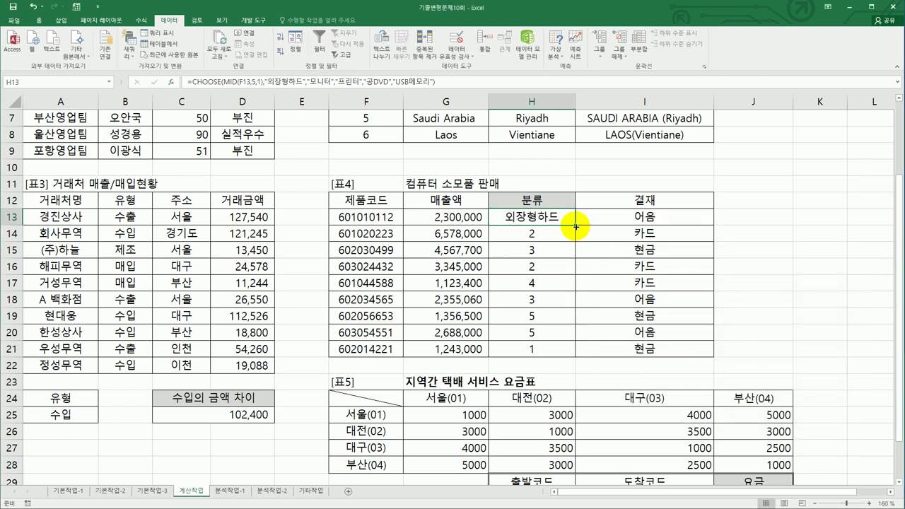
{"action": "left_click_drag", "start_coordinate": [576, 227], "coordinate": [565, 359]}
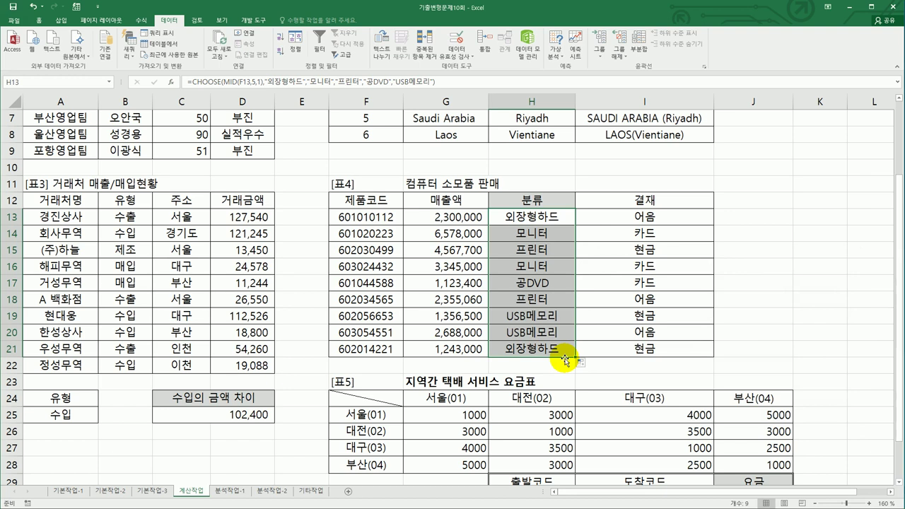
Examine the 표5 delivery fee table G25:J28 against the departure and arrival codes in H30 and I30
{"action": "scroll", "coordinate": [565, 359], "scroll_direction": "down", "scroll_amount": 3}
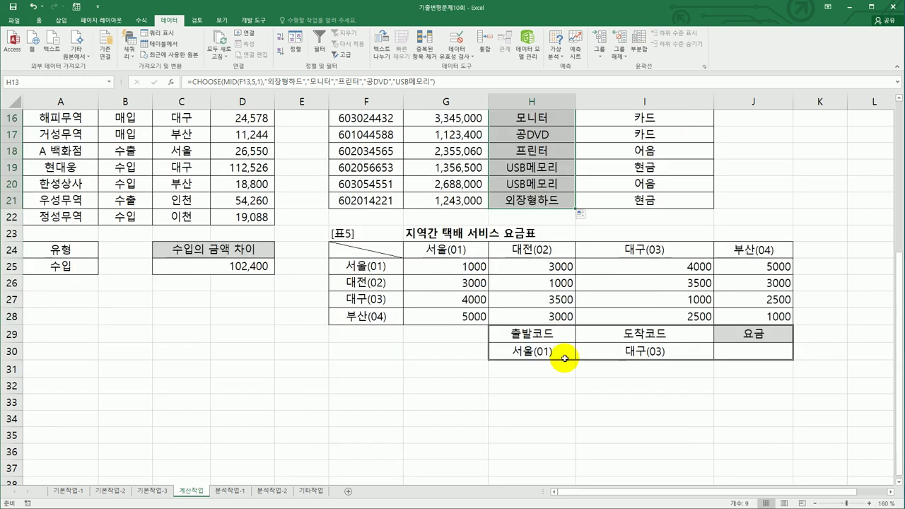
{"action": "left_click", "coordinate": [731, 347]}
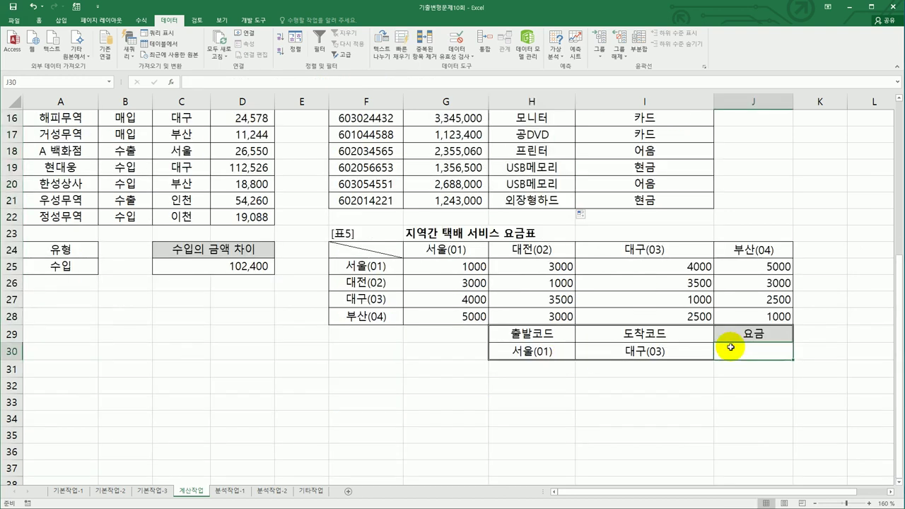
{"action": "left_click_drag", "start_coordinate": [464, 266], "coordinate": [537, 269]}
{"action": "left_click_drag", "start_coordinate": [638, 283], "coordinate": [742, 311]}
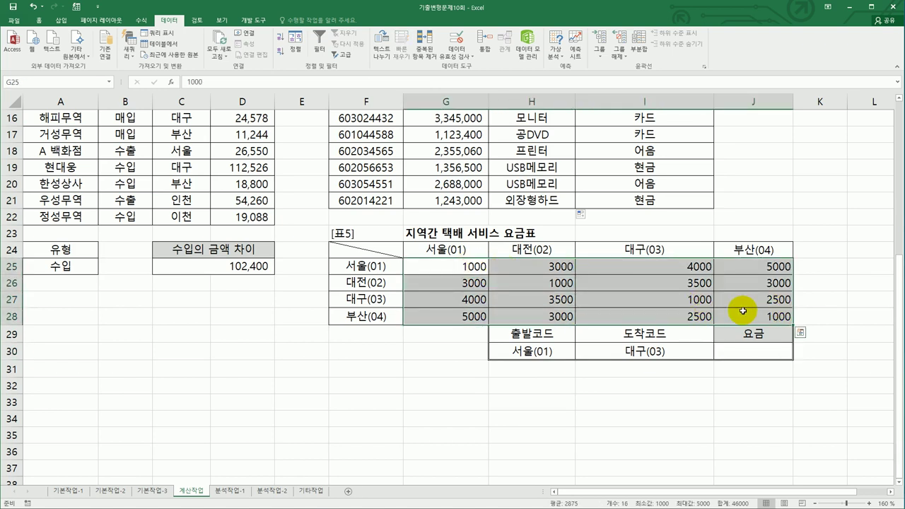
{"action": "left_click", "coordinate": [528, 354]}
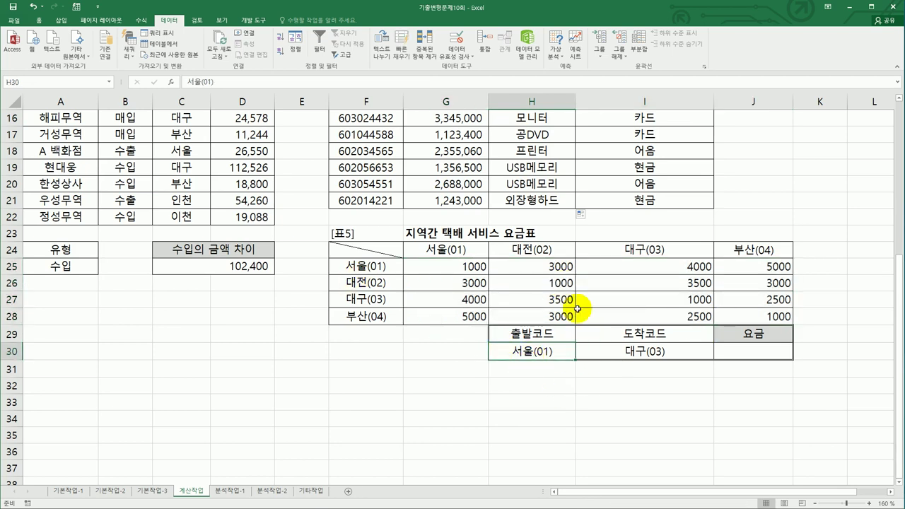
{"action": "left_click", "coordinate": [605, 348]}
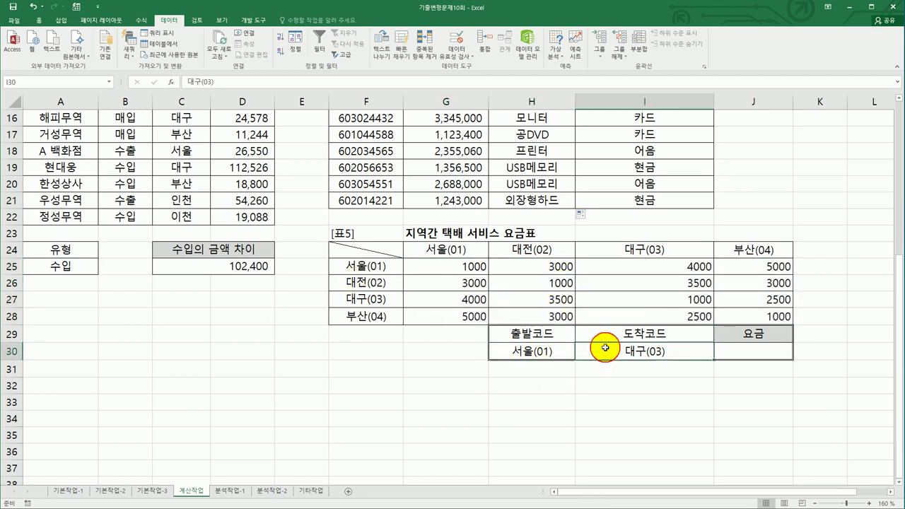
{"action": "left_click", "coordinate": [741, 348]}
{"action": "left_click", "coordinate": [690, 268]}
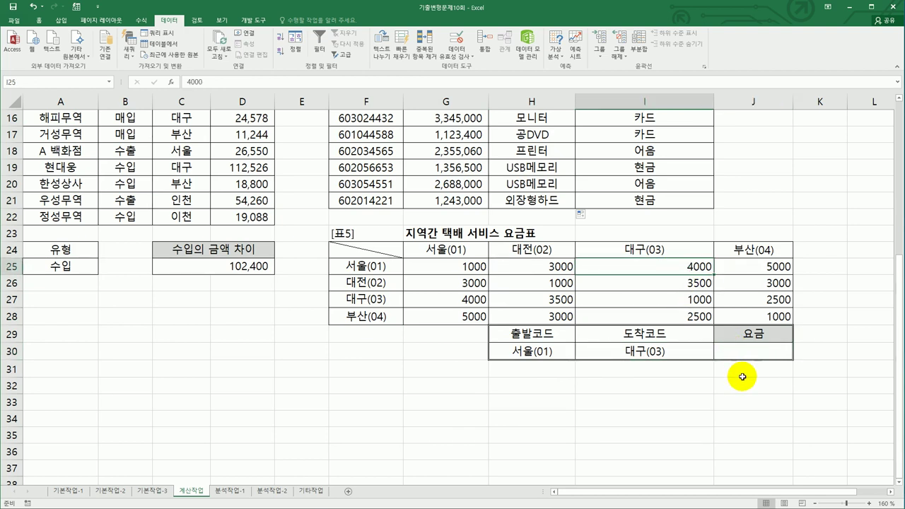
Start an INDEX formula in the 요금 cell J30 with the fee range G25:J28 as its array
{"action": "left_click", "coordinate": [742, 353]}
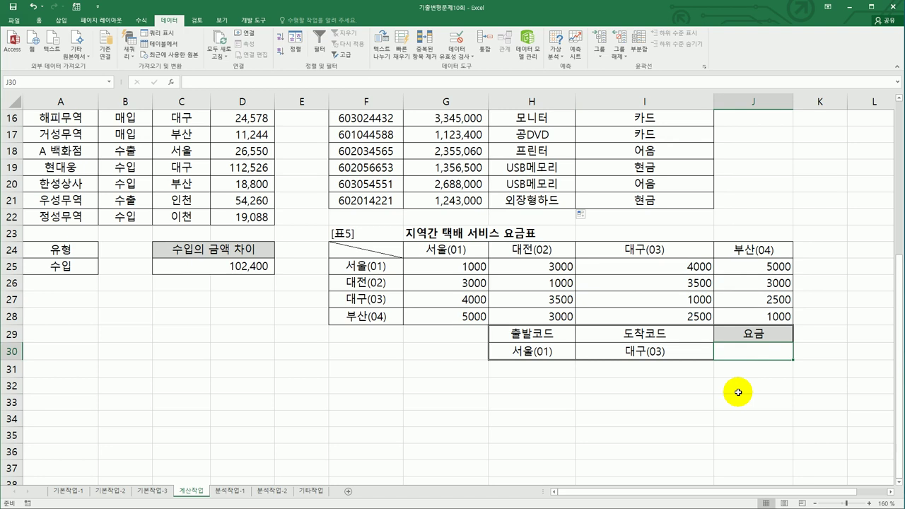
{"action": "type", "text": "="}
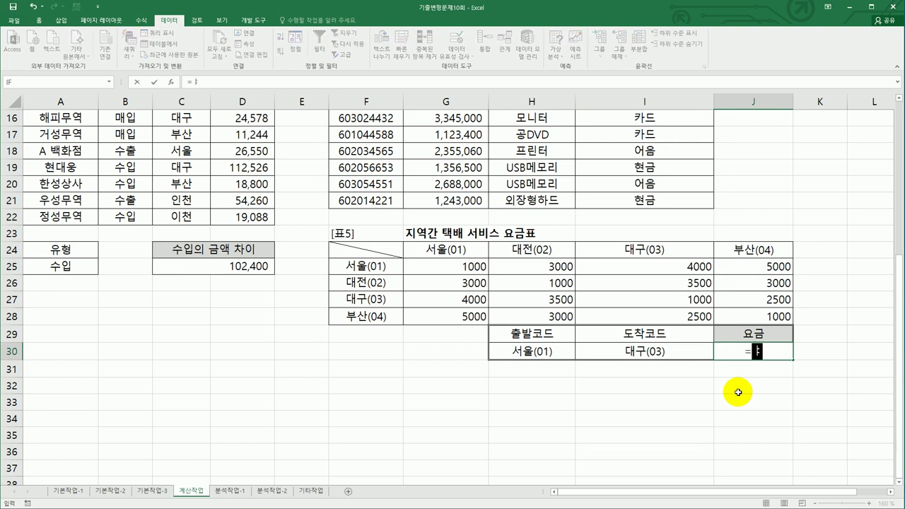
{"action": "type", "text": "in"}
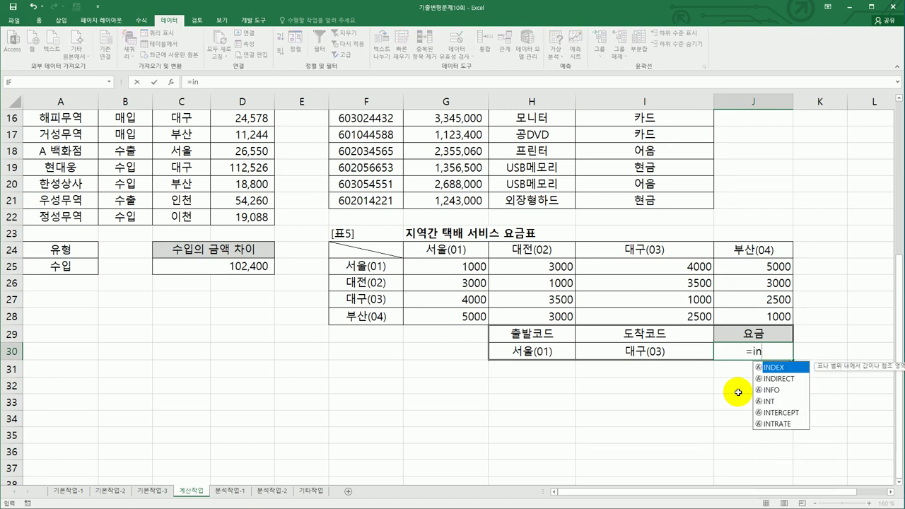
{"action": "double_click", "coordinate": [774, 367]}
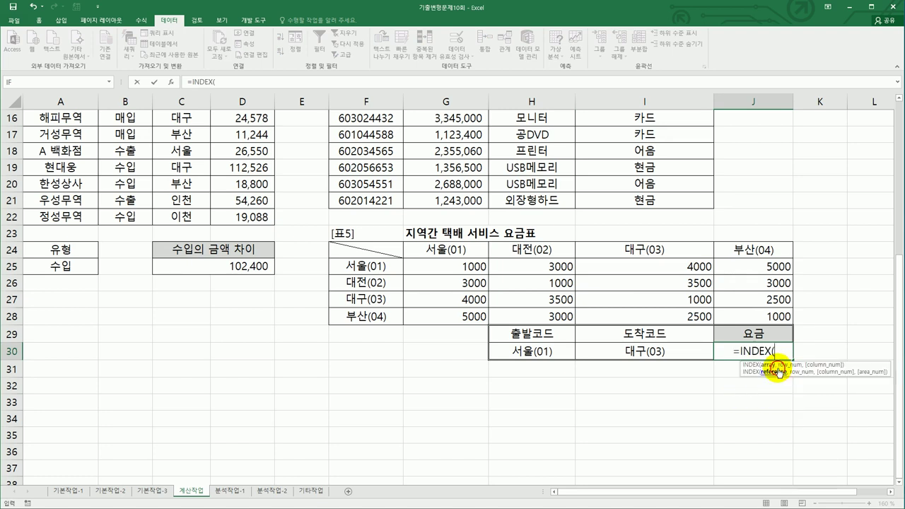
{"action": "left_click_drag", "start_coordinate": [470, 267], "coordinate": [719, 314]}
{"action": "type", "text": ","}
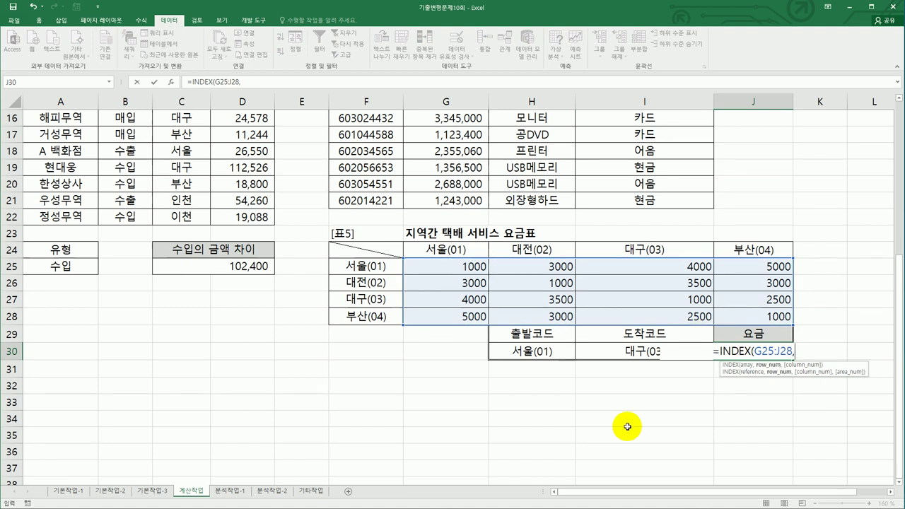
Enter a MID function as INDEX's row number, extracting 2 characters of the 출발코드 in H30 from position 4
{"action": "type", "text": "mid("}
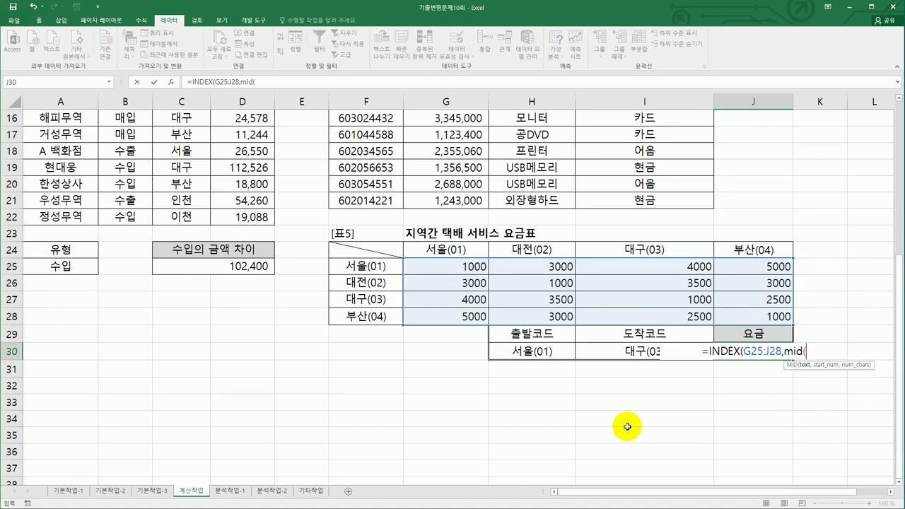
{"action": "left_click", "coordinate": [523, 351]}
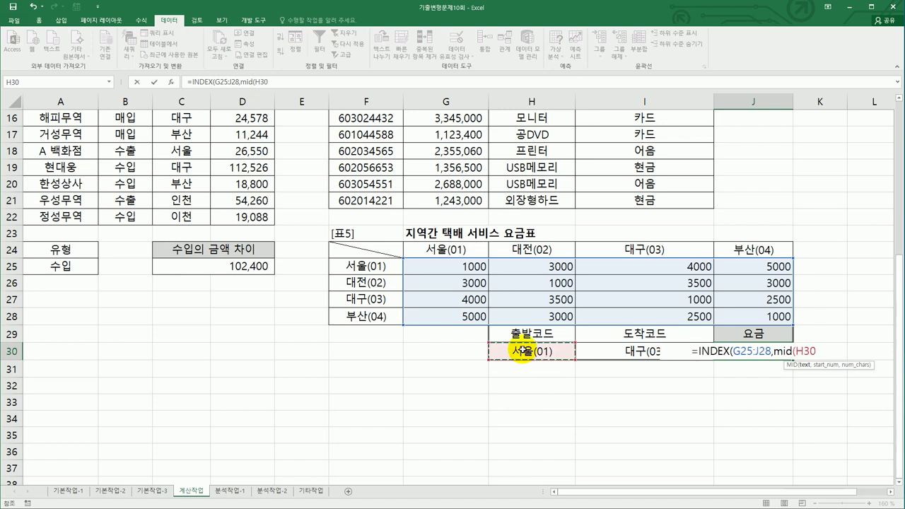
{"action": "type", "text": ","}
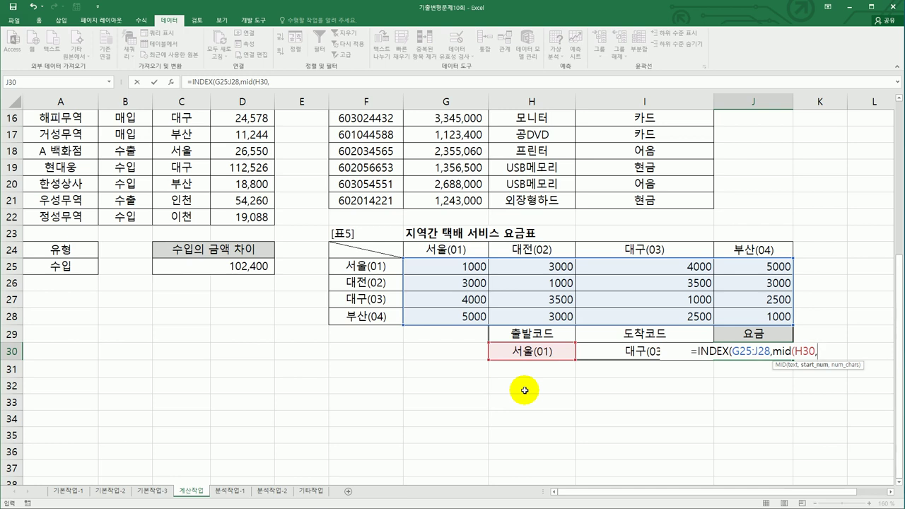
{"action": "type", "text": "4,"}
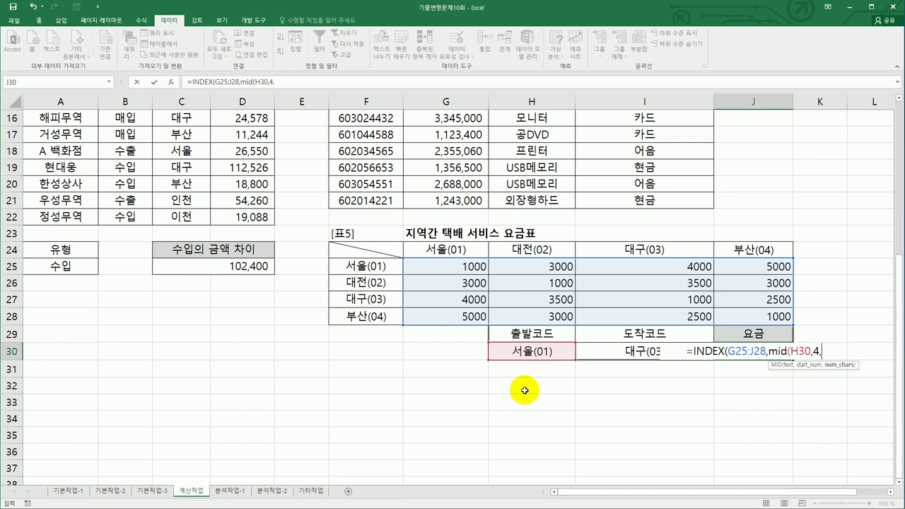
{"action": "type", "text": "2"}
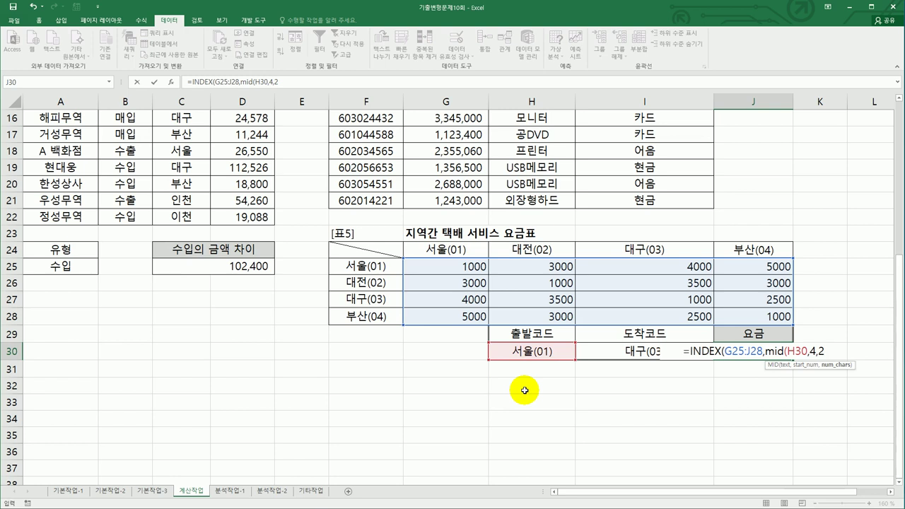
Add MID(I30,4,2) on the 도착코드 as INDEX's column number and complete the 요금 formula in J30
{"action": "type", "text": "),m"}
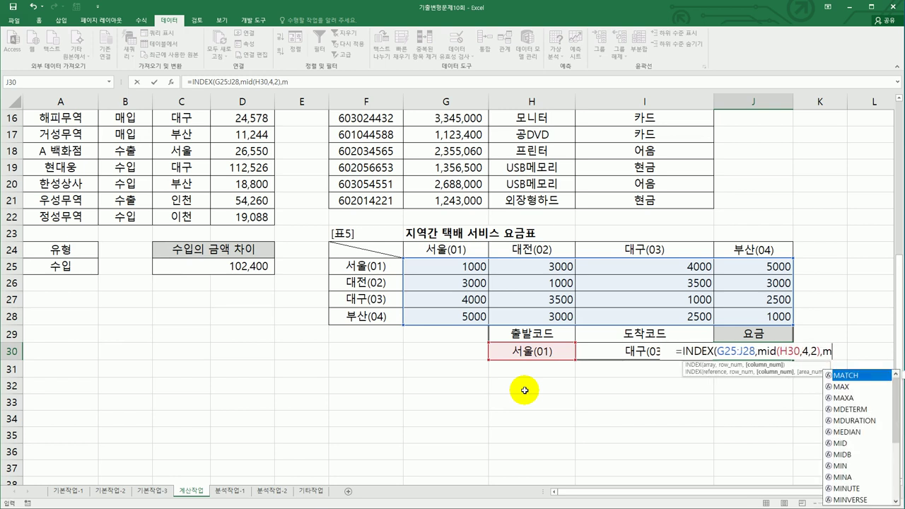
{"action": "type", "text": "i"}
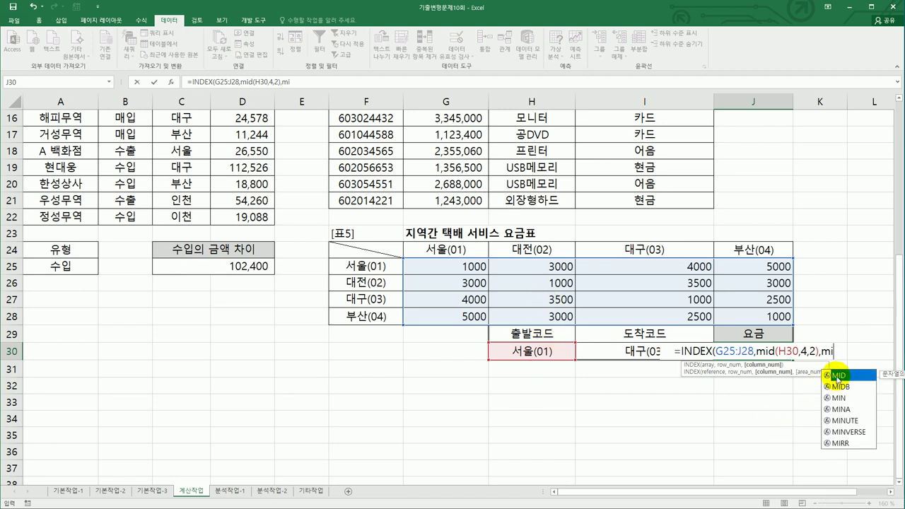
{"action": "double_click", "coordinate": [838, 375]}
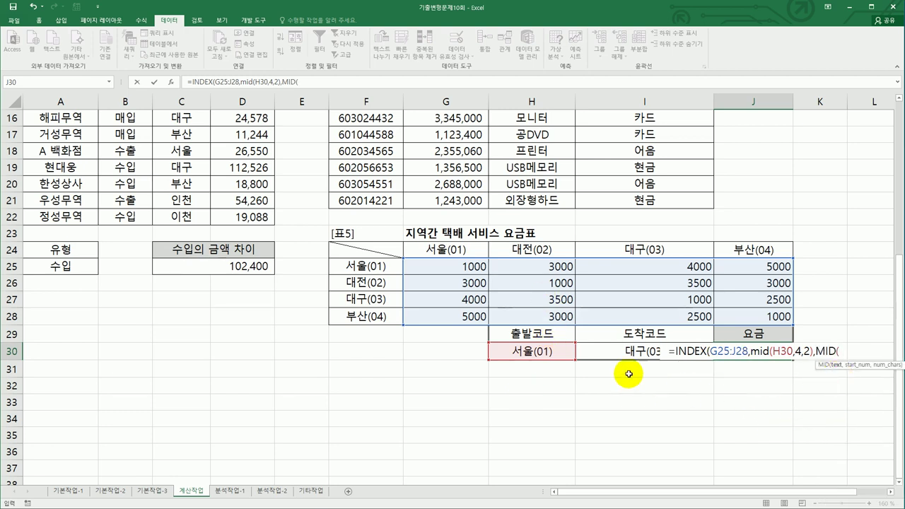
{"action": "left_click", "coordinate": [602, 352]}
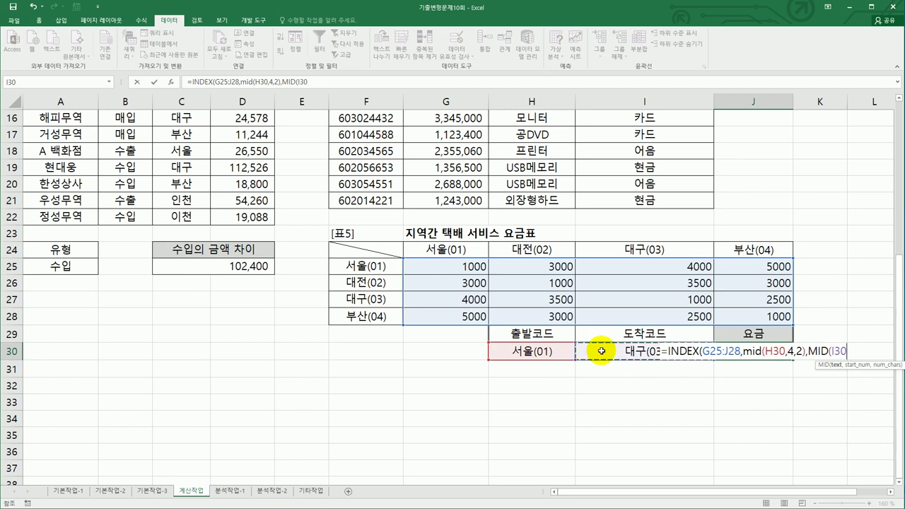
{"action": "type", "text": ","}
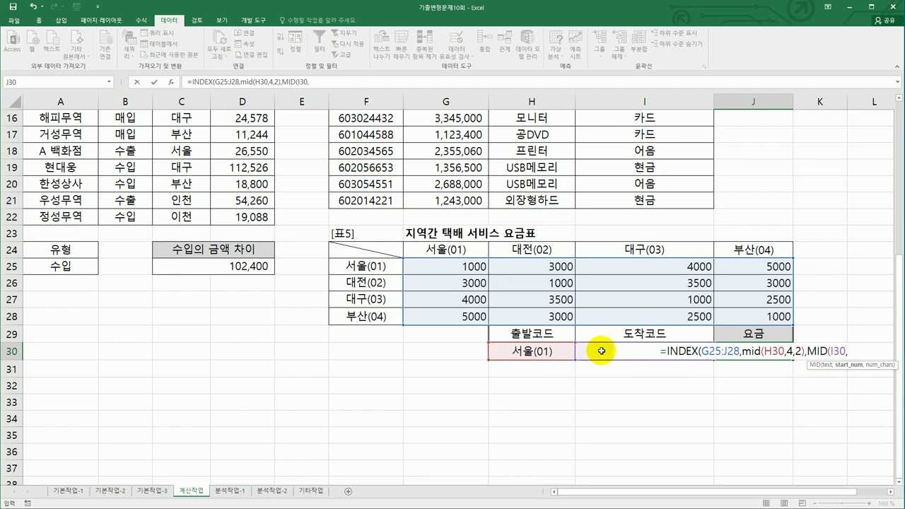
{"action": "type", "text": "4,2"}
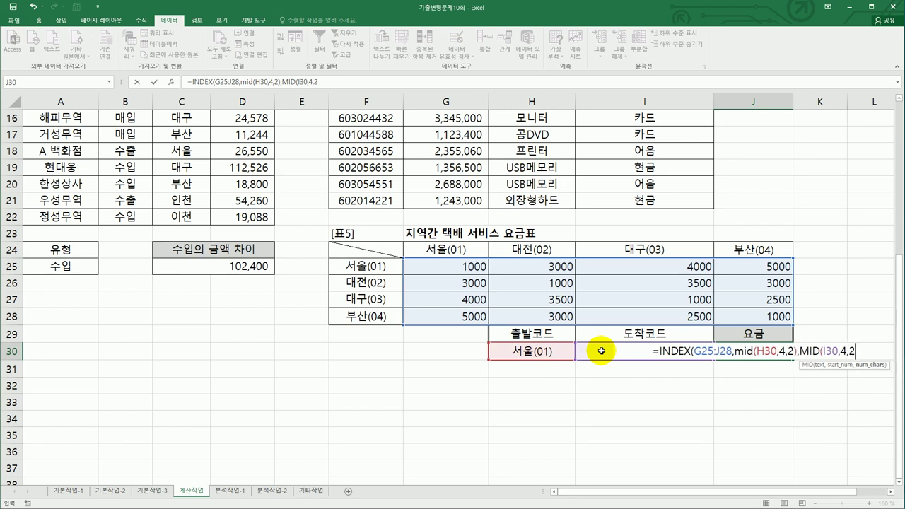
{"action": "type", "text": "))"}
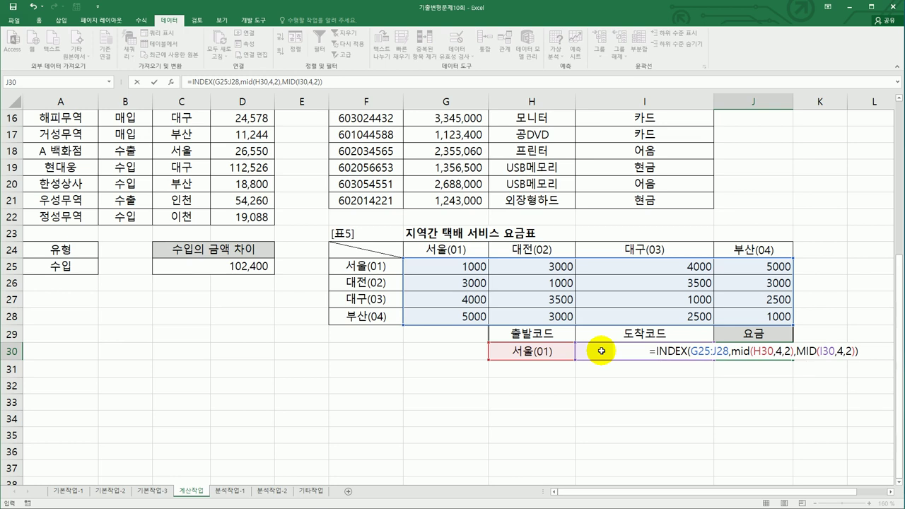
{"action": "key", "text": "Return"}
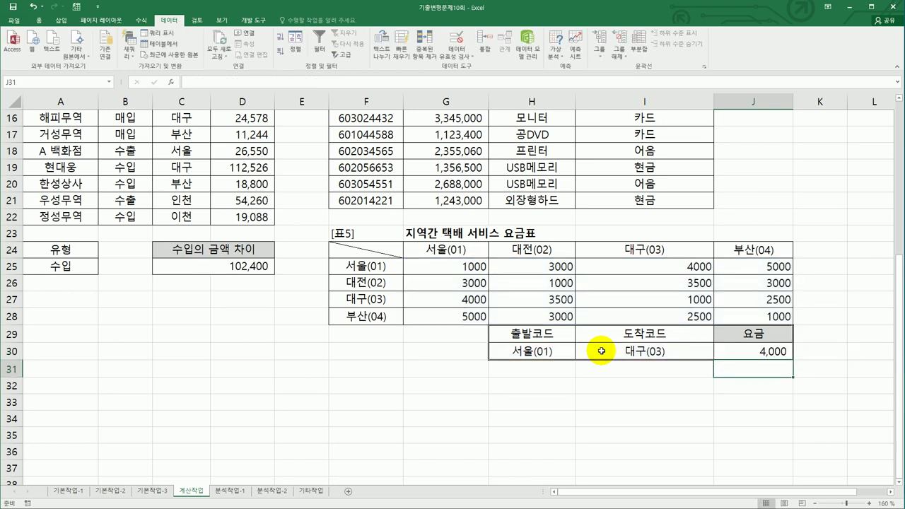
Check the 요금 result in J30 against the 서울(01) row and 대구(03) column of the fee table
{"action": "left_click", "coordinate": [737, 348]}
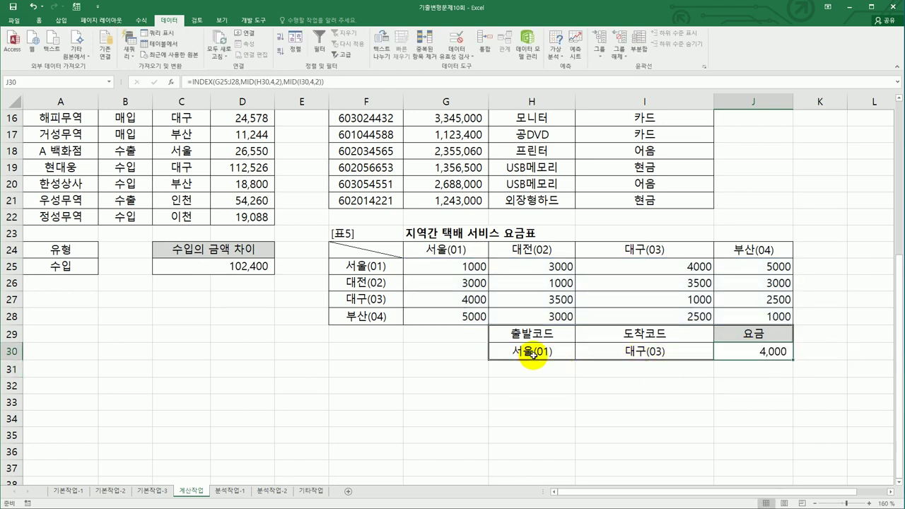
{"action": "left_click", "coordinate": [622, 352]}
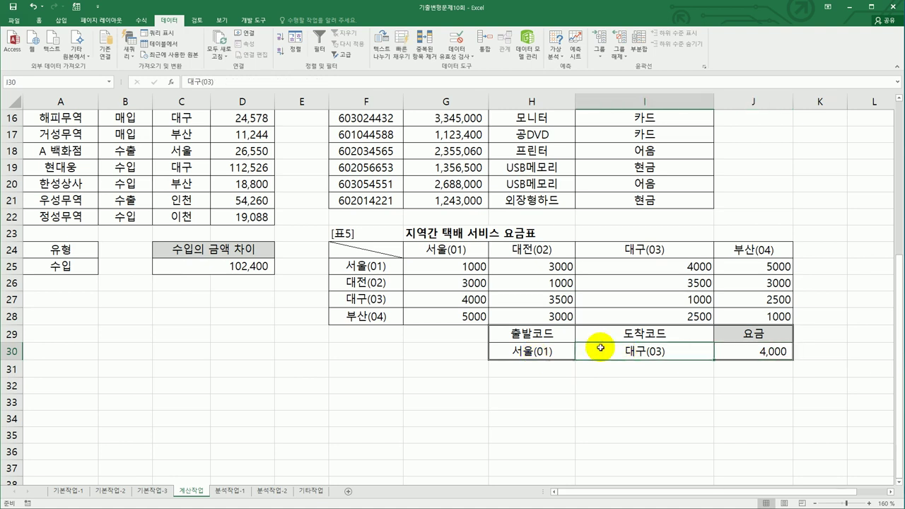
{"action": "left_click_drag", "start_coordinate": [440, 267], "coordinate": [723, 264]}
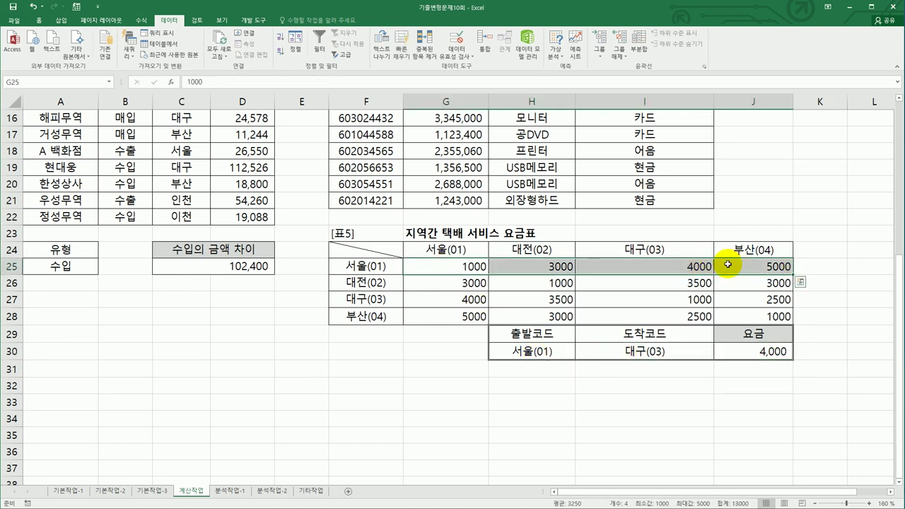
{"action": "left_click_drag", "start_coordinate": [672, 248], "coordinate": [643, 266]}
{"action": "left_click", "coordinate": [643, 267]}
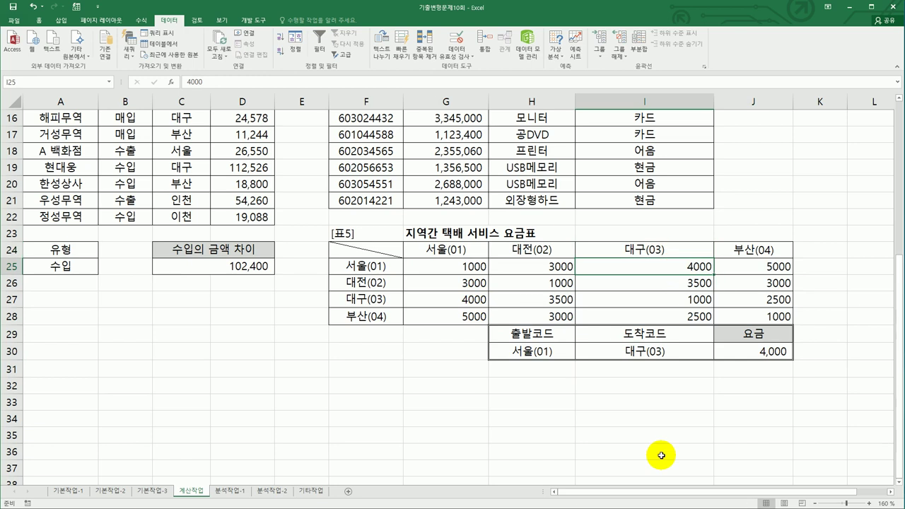
{"action": "left_click", "coordinate": [774, 352]}
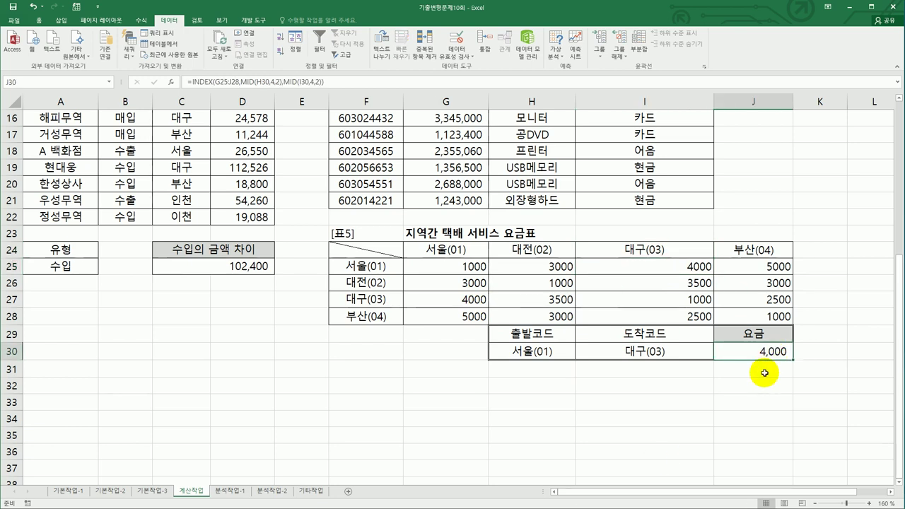
{"action": "scroll", "coordinate": [760, 374], "scroll_direction": "up", "scroll_amount": 5}
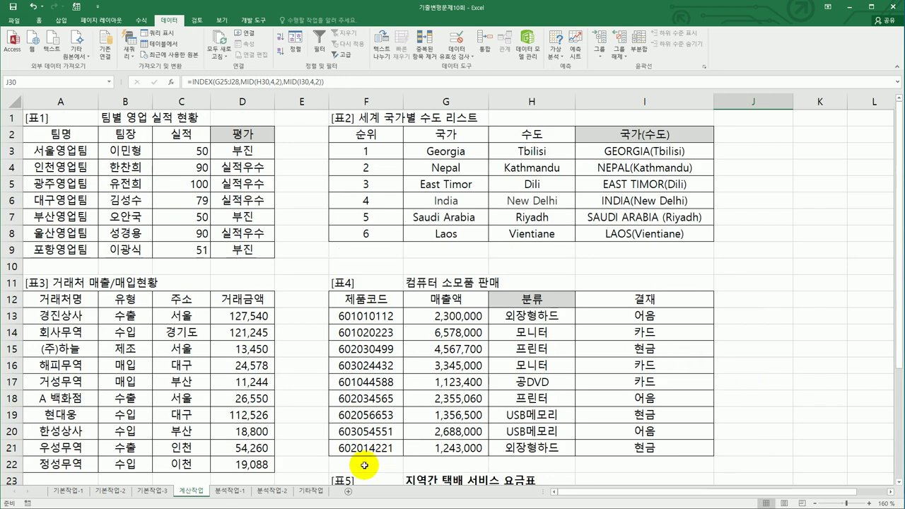
Insert a PivotTable from the B3:G15 table on the 분석작업-1 sheet, placing it in the same sheet at B20
{"action": "left_click", "coordinate": [231, 490]}
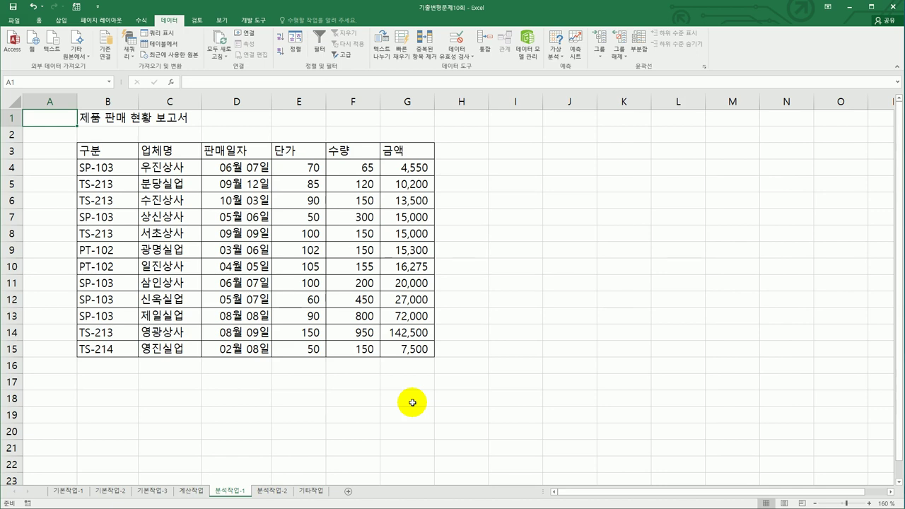
{"action": "left_click", "coordinate": [151, 233]}
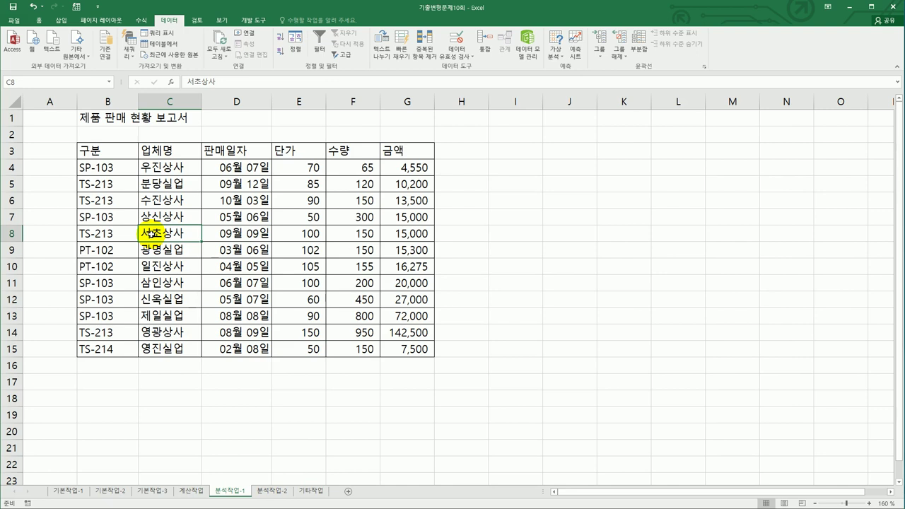
{"action": "left_click", "coordinate": [59, 23]}
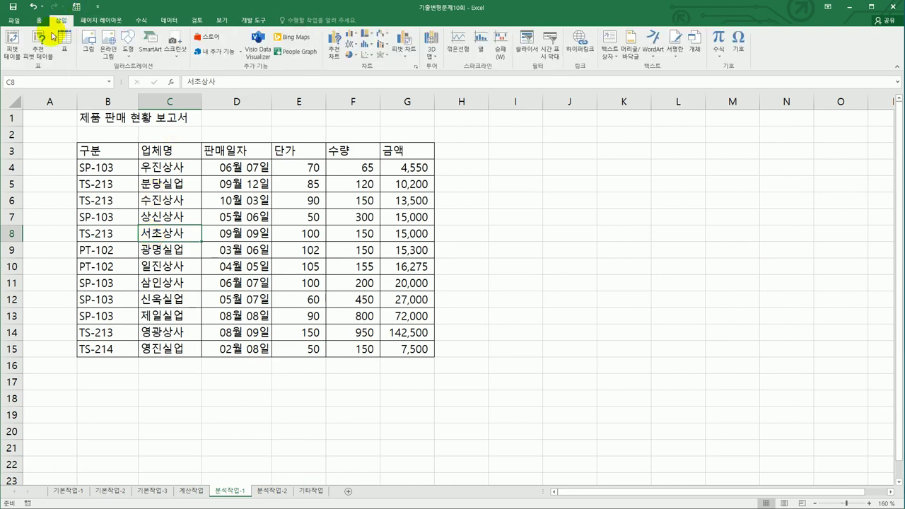
{"action": "left_click", "coordinate": [12, 46]}
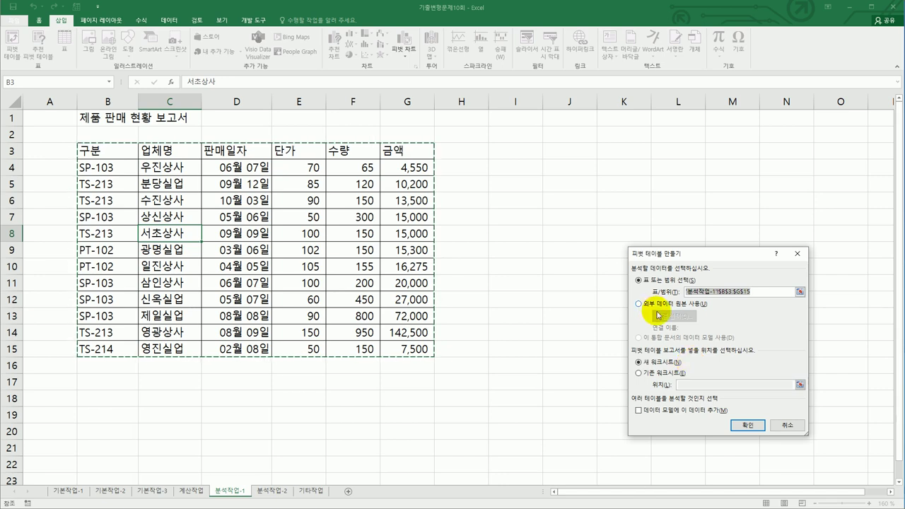
{"action": "left_click_drag", "start_coordinate": [742, 253], "coordinate": [673, 193]}
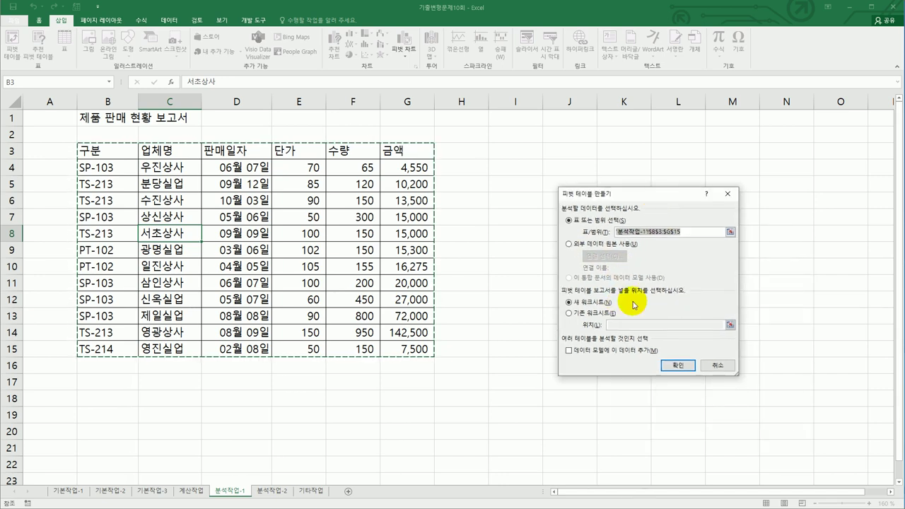
{"action": "left_click", "coordinate": [601, 312]}
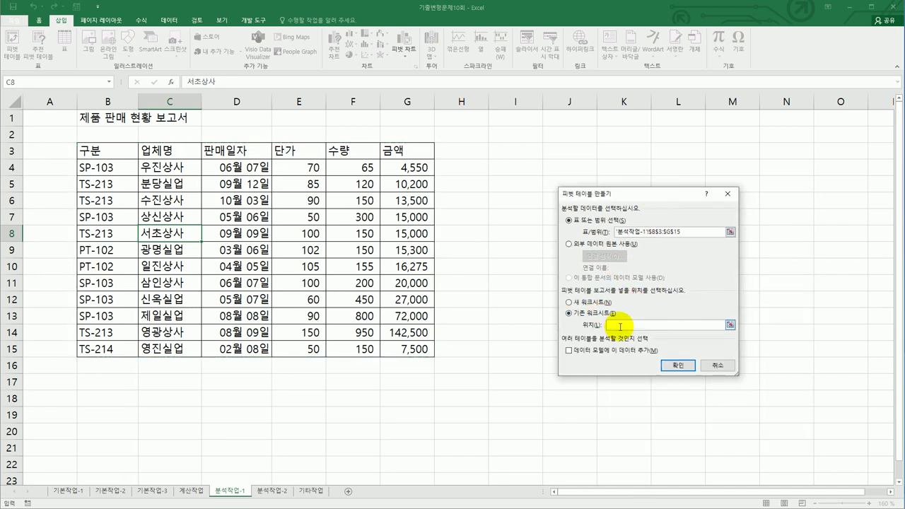
{"action": "left_click", "coordinate": [130, 433]}
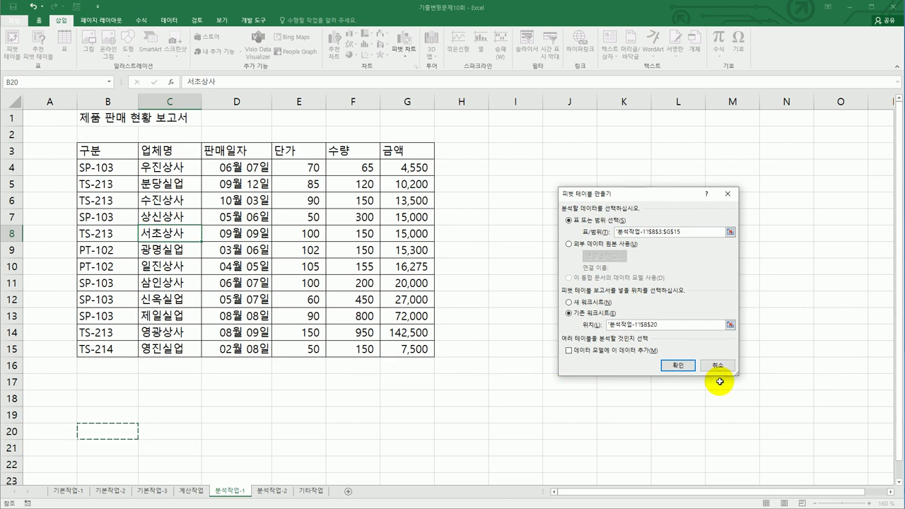
{"action": "left_click", "coordinate": [678, 366]}
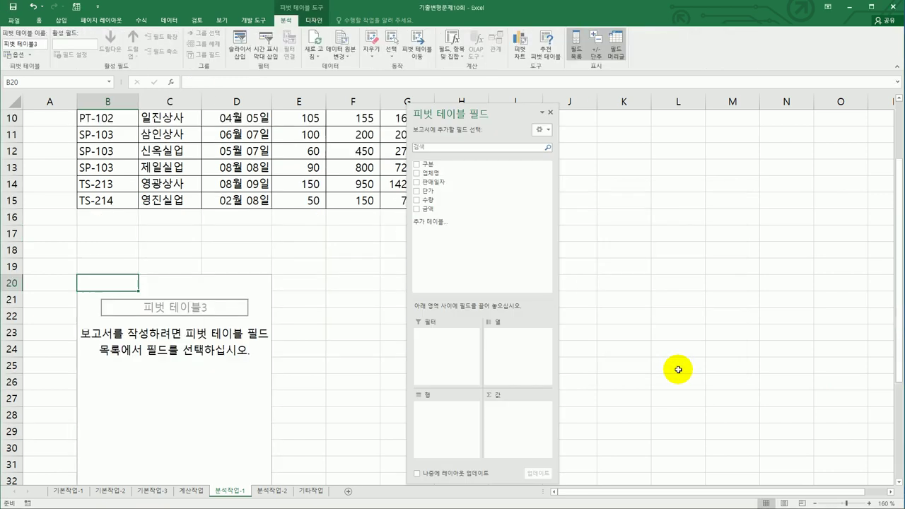
Assign 판매일자 to the PivotTable's rows, 구분 to its columns and 금액 to its values
{"action": "scroll", "coordinate": [678, 370], "scroll_direction": "down", "scroll_amount": 1}
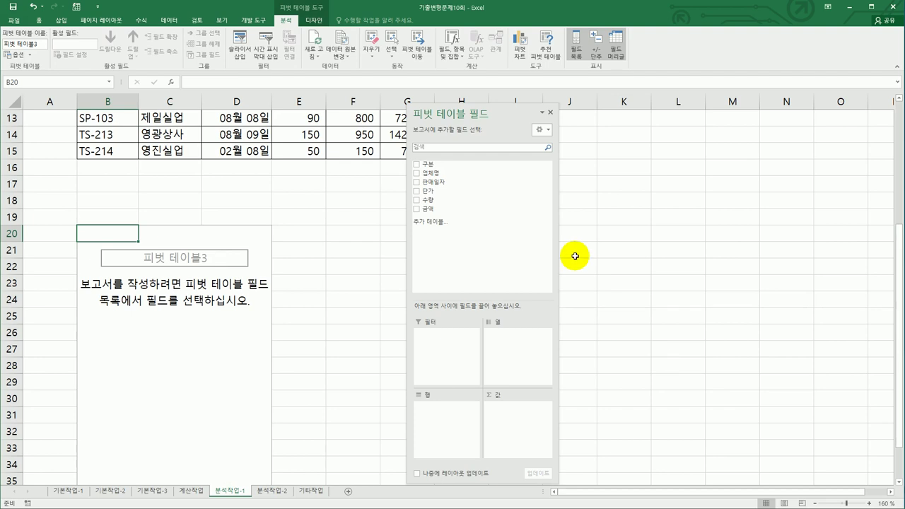
{"action": "left_click_drag", "start_coordinate": [458, 185], "coordinate": [445, 419]}
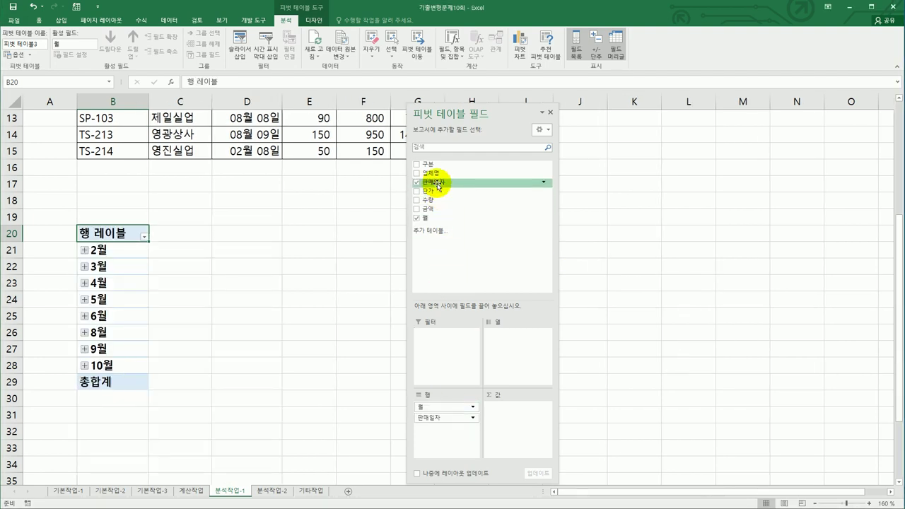
{"action": "left_click_drag", "start_coordinate": [430, 163], "coordinate": [524, 367]}
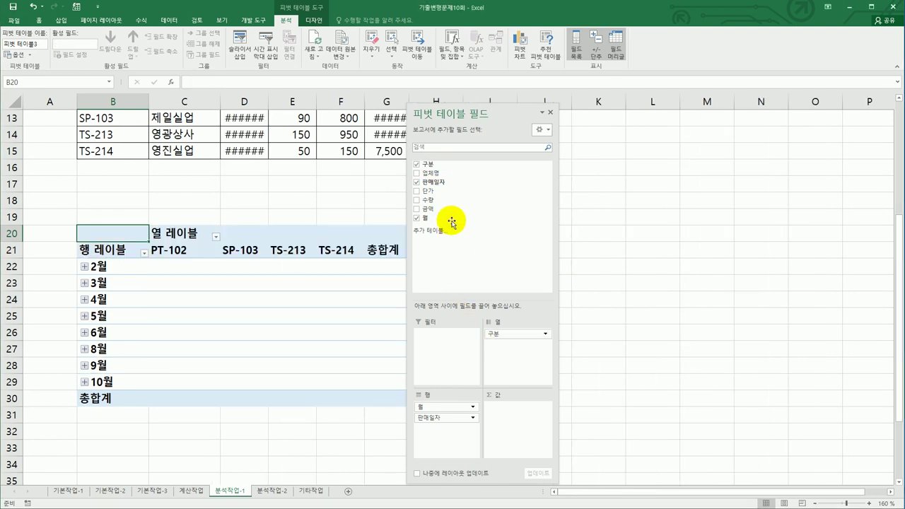
{"action": "left_click_drag", "start_coordinate": [451, 208], "coordinate": [516, 422]}
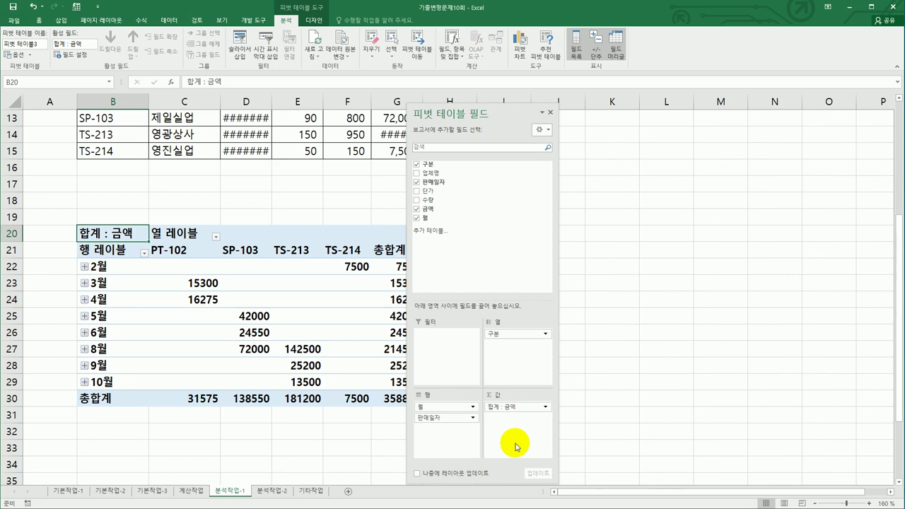
Change the PivotTable's report layout so the row fields occupy separate columns under their own field names
{"action": "left_click", "coordinate": [312, 21]}
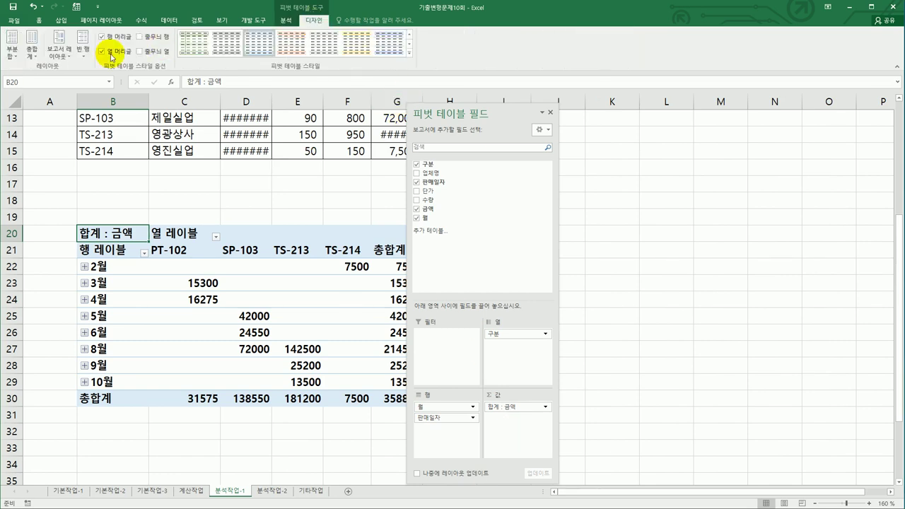
{"action": "left_click", "coordinate": [59, 44]}
{"action": "left_click", "coordinate": [79, 101]}
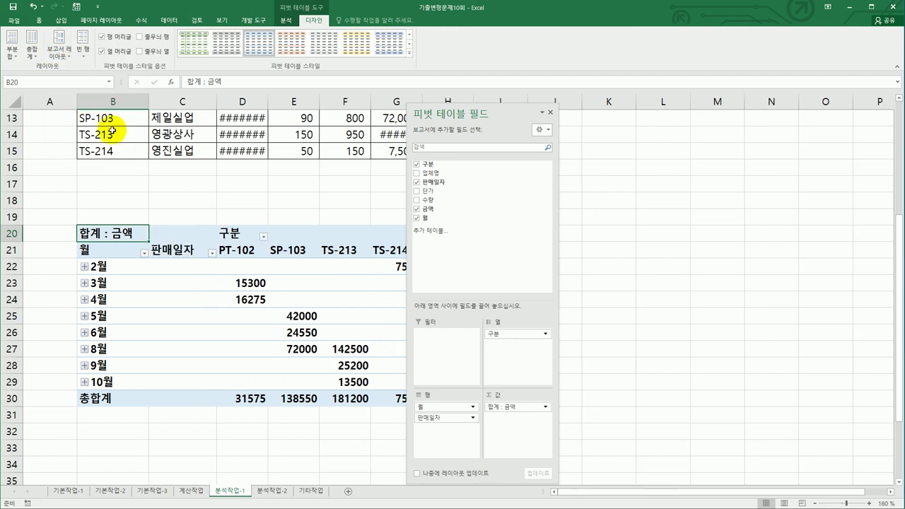
Group the 판매일자 row items by 분기 only, deselecting 일 and 월
{"action": "left_click", "coordinate": [118, 266]}
{"action": "right_click", "coordinate": [119, 266]}
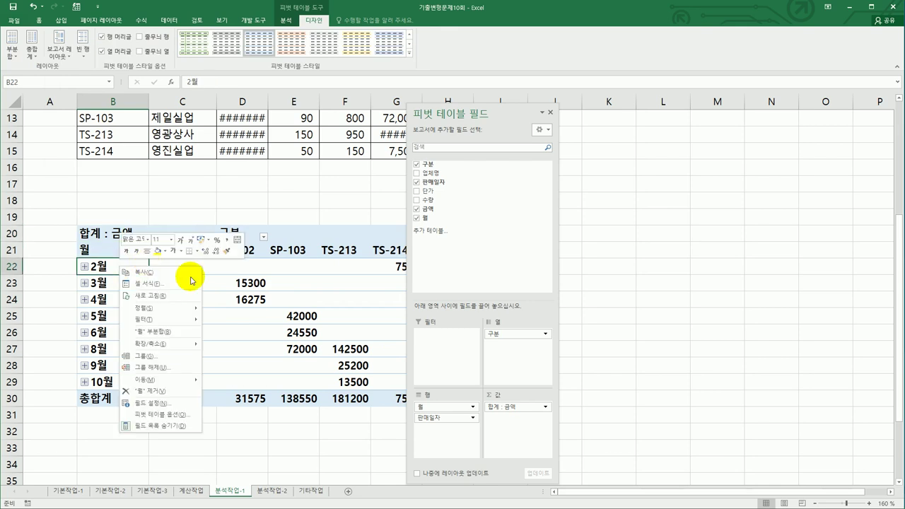
{"action": "left_click", "coordinate": [178, 357]}
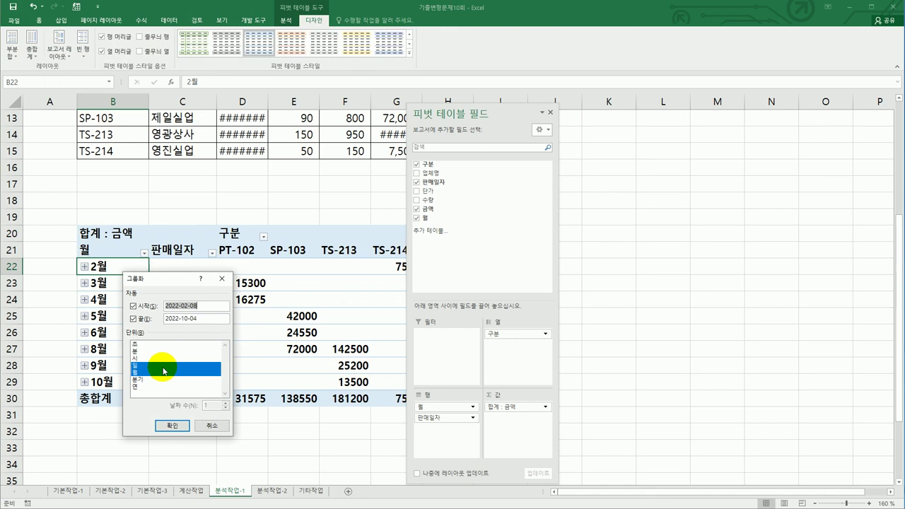
{"action": "left_click", "coordinate": [163, 365]}
{"action": "left_click", "coordinate": [161, 373]}
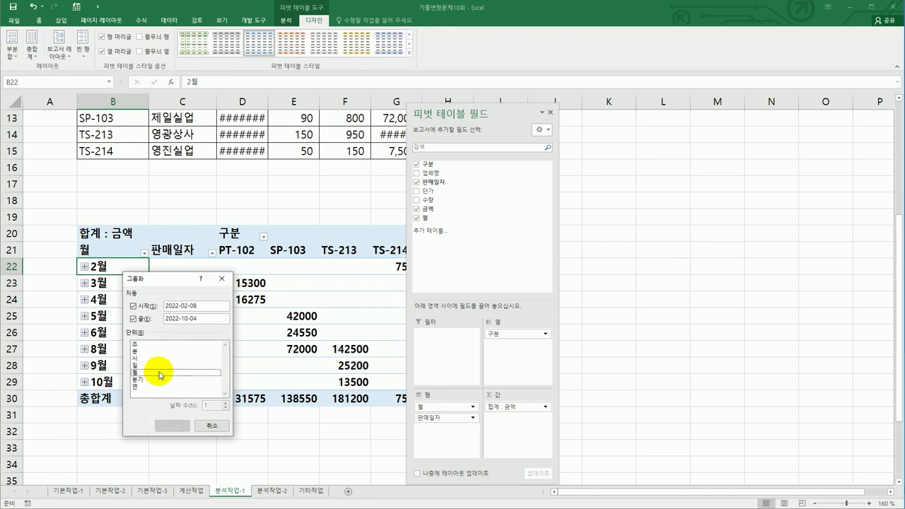
{"action": "left_click", "coordinate": [158, 382]}
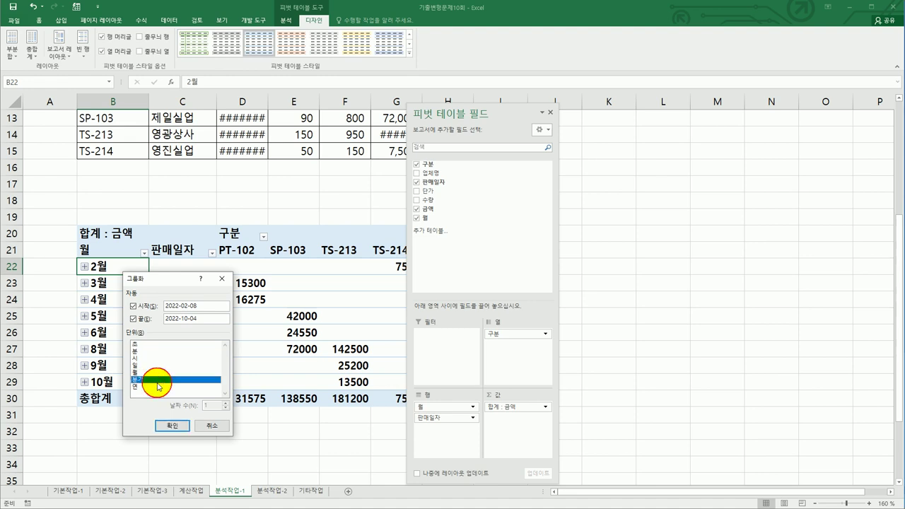
{"action": "left_click", "coordinate": [182, 428]}
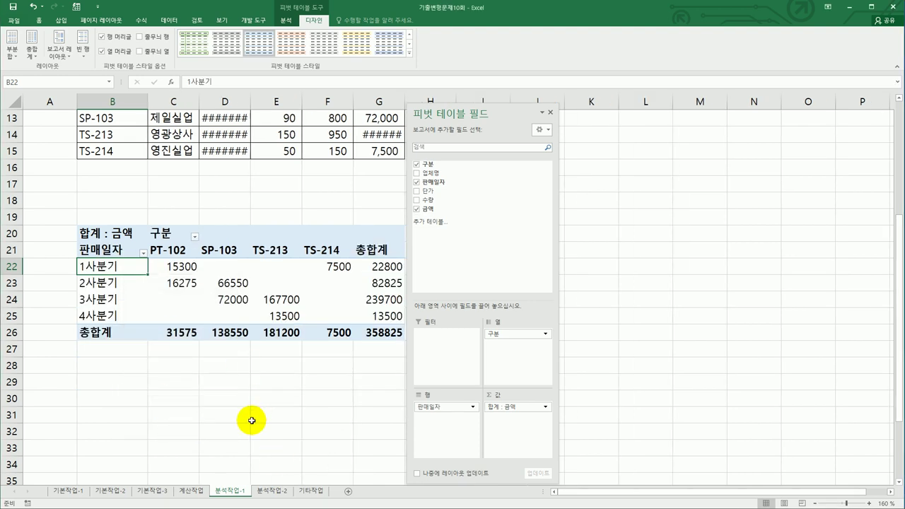
Move the PivotTable field list away from the PivotTable and close it
{"action": "left_click_drag", "start_coordinate": [487, 116], "coordinate": [618, 117]}
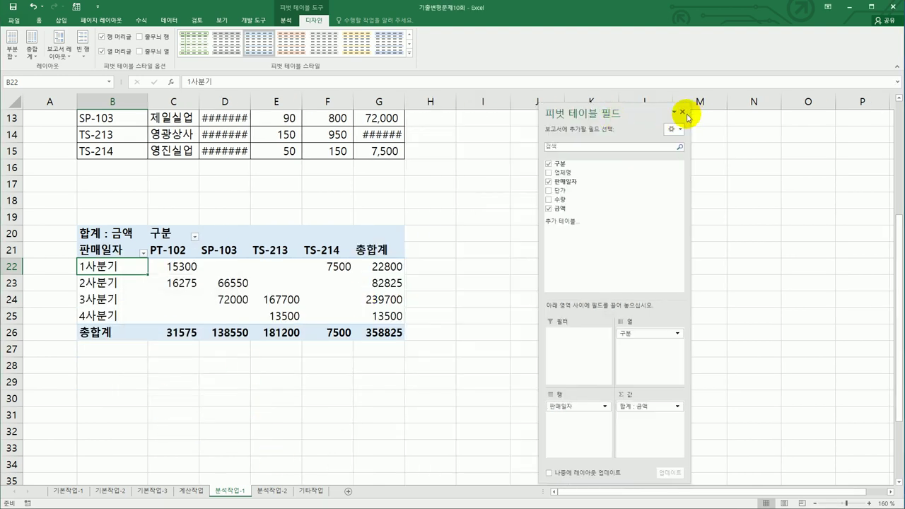
{"action": "left_click", "coordinate": [681, 111]}
{"action": "left_click", "coordinate": [613, 298]}
Insert a 묶은 세로 막대형 PivotChart based on the PivotTable at B20
{"action": "left_click", "coordinate": [273, 281]}
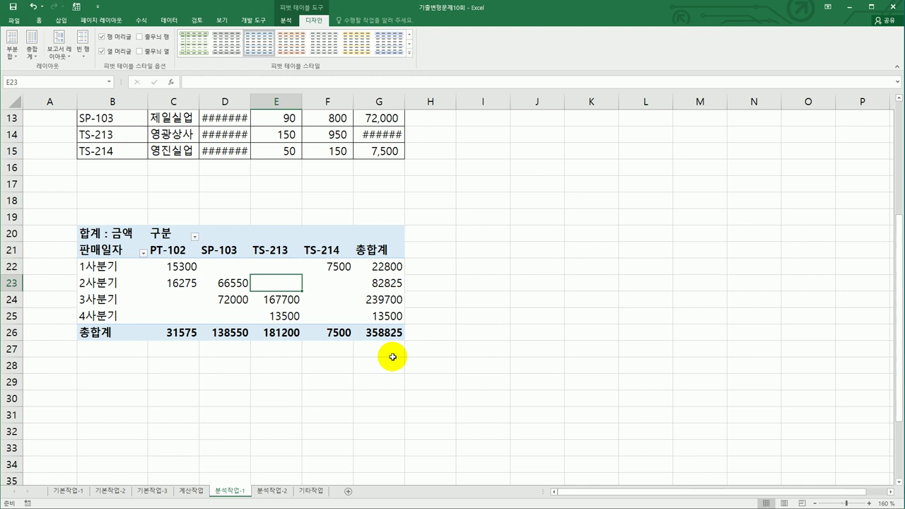
{"action": "left_click", "coordinate": [286, 20]}
{"action": "left_click", "coordinate": [523, 50]}
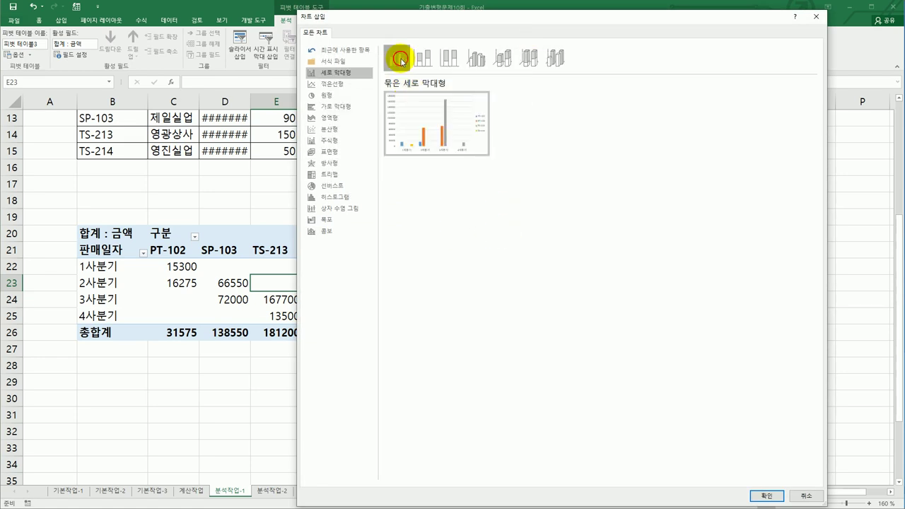
{"action": "left_click", "coordinate": [767, 496]}
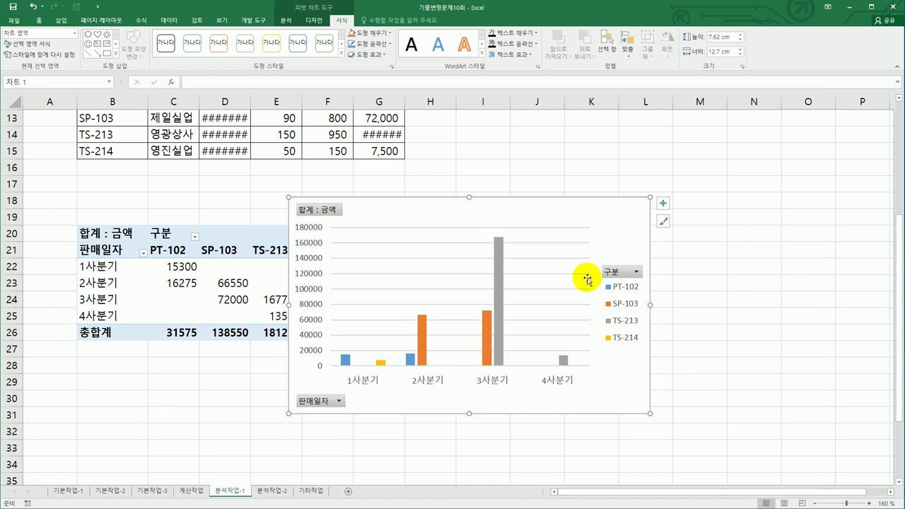
Move the PivotChart from the 분석작업-1 sheet to a new chart sheet
{"action": "right_click", "coordinate": [608, 213]}
{"action": "left_click", "coordinate": [665, 338]}
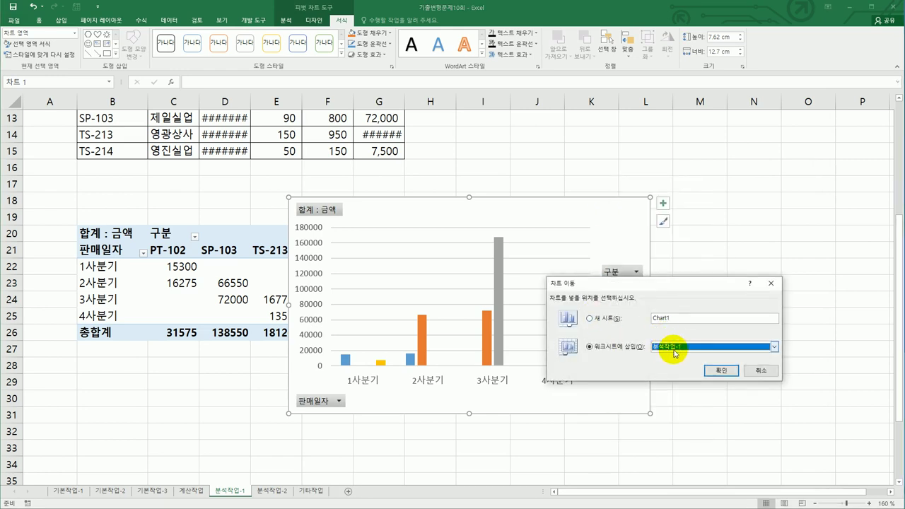
{"action": "left_click", "coordinate": [607, 320]}
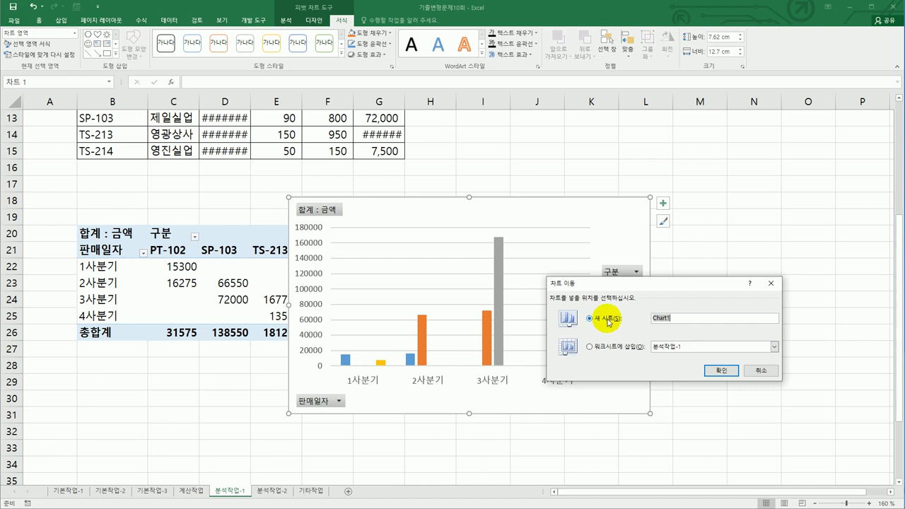
{"action": "left_click", "coordinate": [721, 369]}
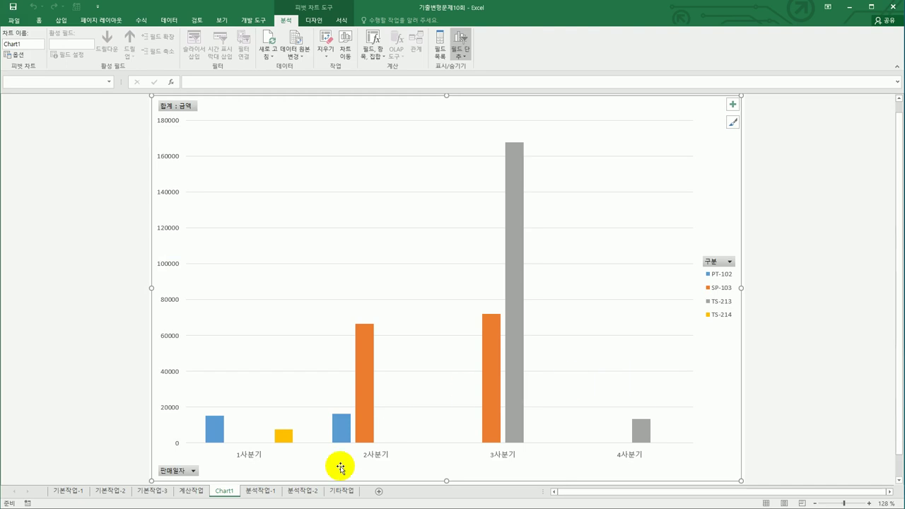
Review the PivotTable on 분석작업-1 and its PivotChart on the Chart1 sheet
{"action": "left_click", "coordinate": [255, 490]}
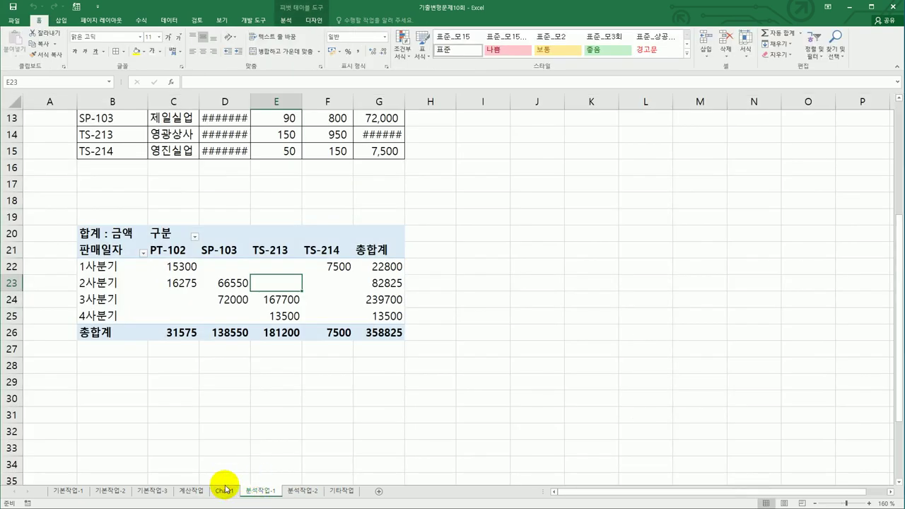
{"action": "left_click", "coordinate": [224, 490]}
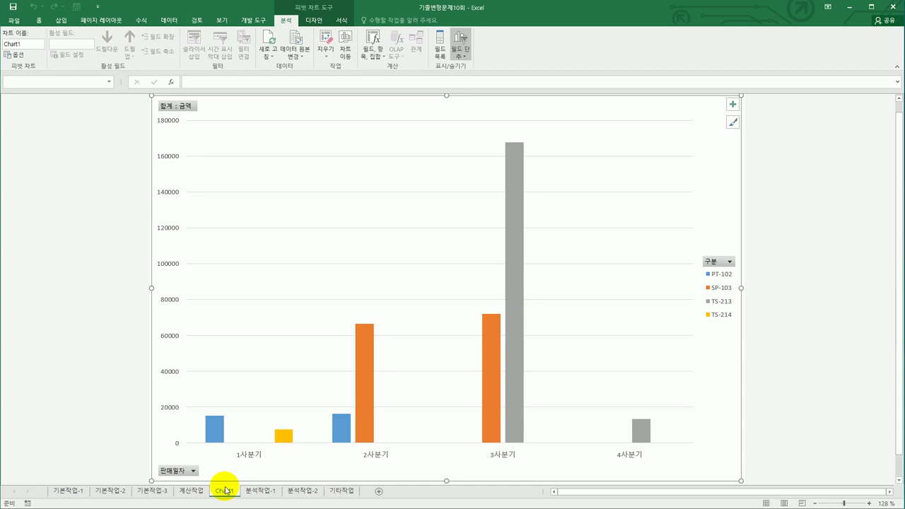
{"action": "left_click", "coordinate": [260, 490]}
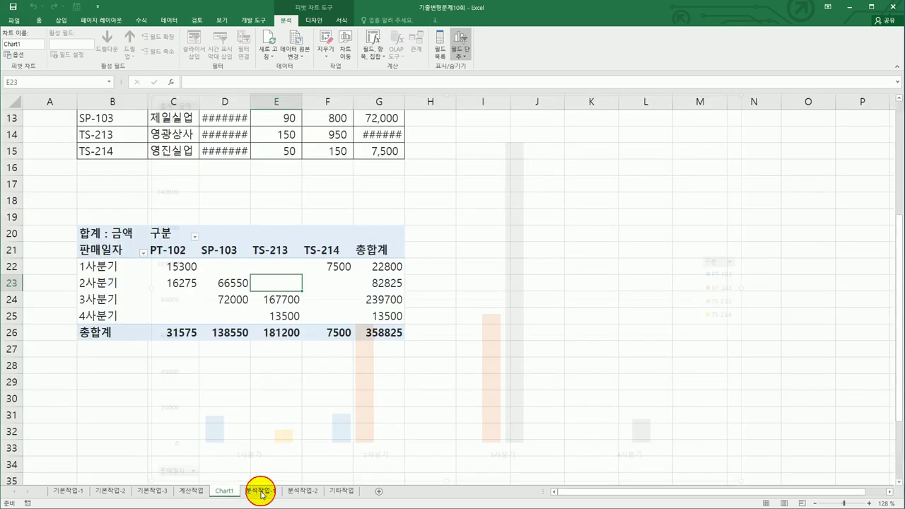
{"action": "scroll", "coordinate": [202, 390], "scroll_direction": "up", "scroll_amount": 4}
{"action": "left_click", "coordinate": [169, 253]}
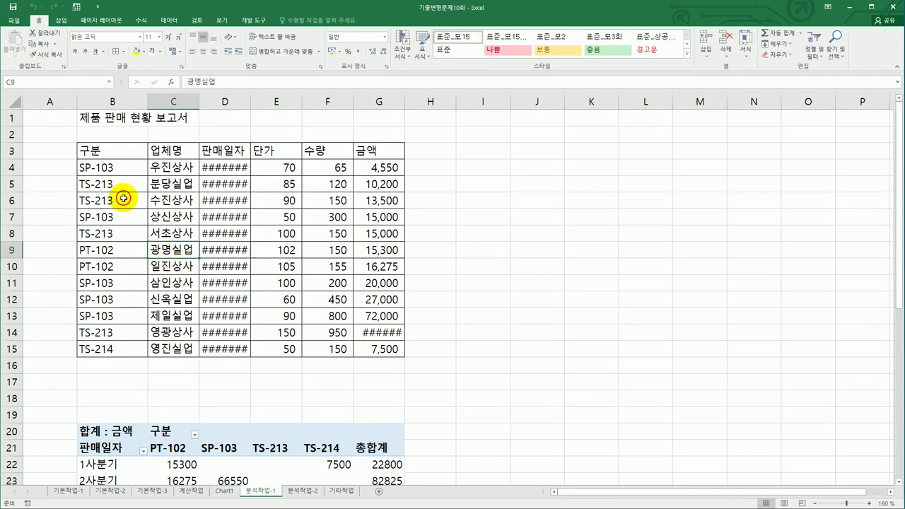
{"action": "left_click", "coordinate": [62, 21]}
{"action": "left_click", "coordinate": [20, 63]}
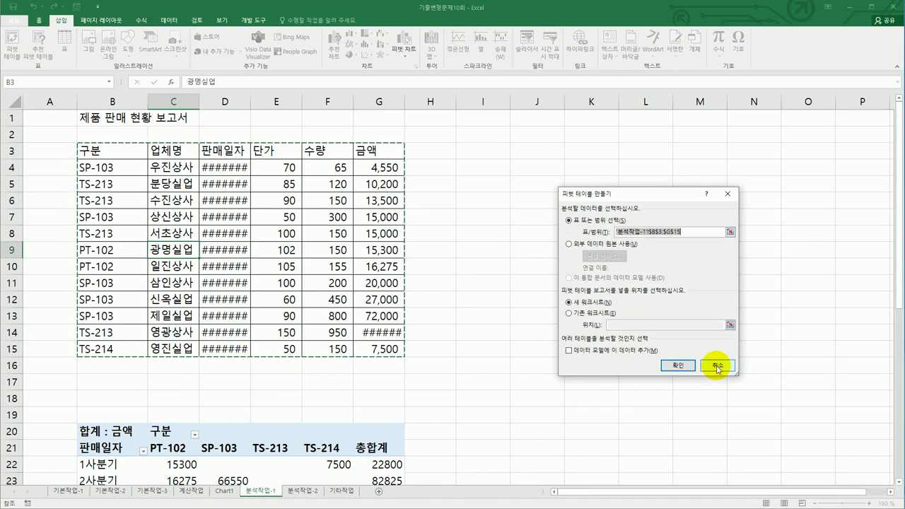
{"action": "left_click", "coordinate": [717, 368]}
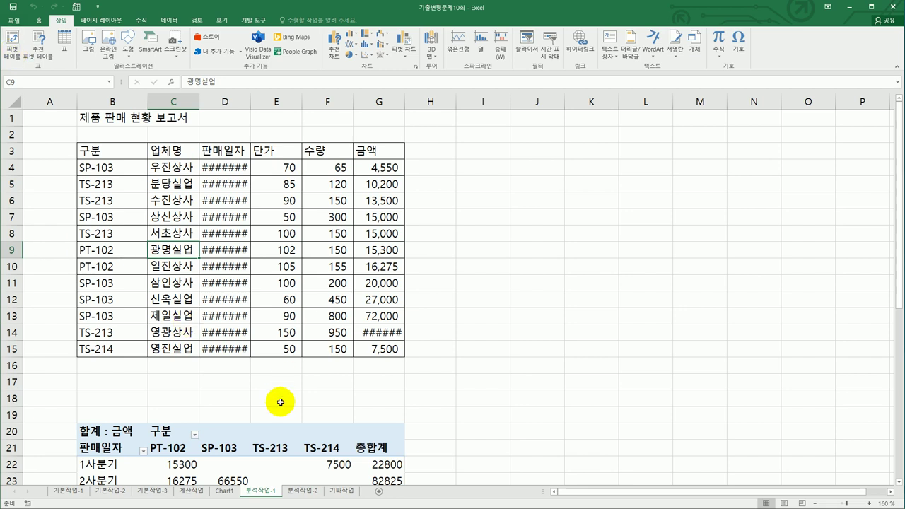
{"action": "scroll", "coordinate": [281, 396], "scroll_direction": "down", "scroll_amount": 3}
{"action": "left_click", "coordinate": [284, 365]}
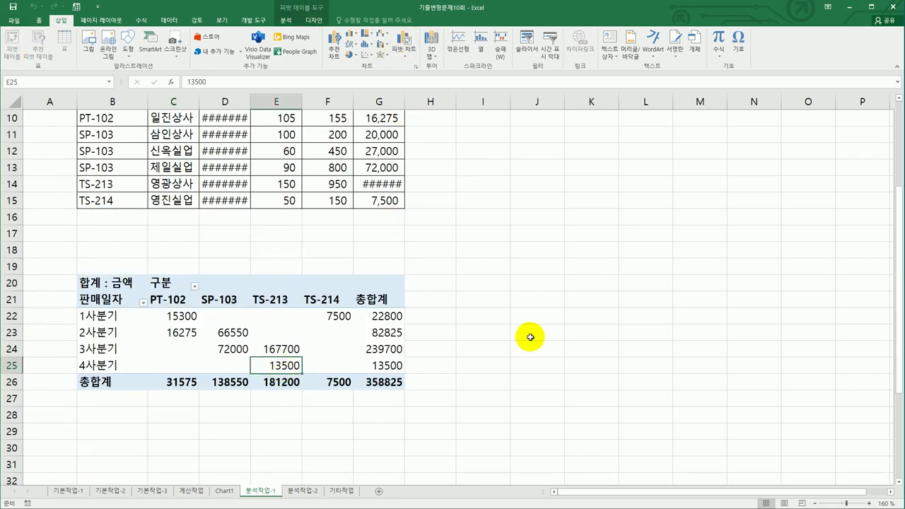
On the 분석작업-2 sheet, enter the wildcard item labels *소설, *간지 and *도서 in G16:G18 of 표4
{"action": "left_click", "coordinate": [302, 491]}
{"action": "left_click", "coordinate": [535, 455]}
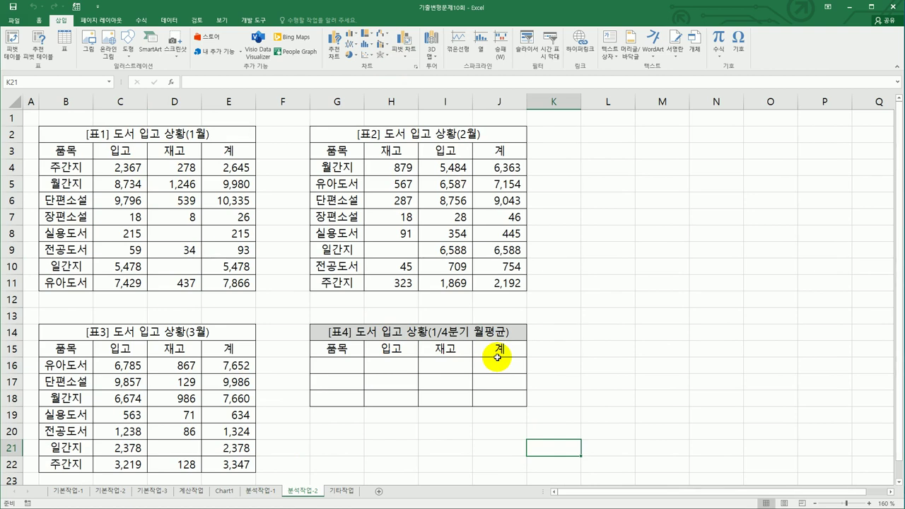
{"action": "left_click", "coordinate": [348, 364]}
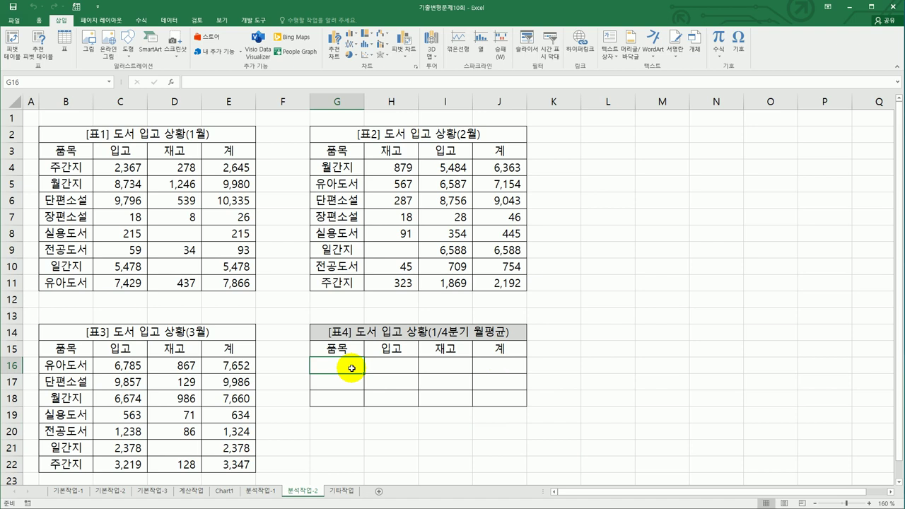
{"action": "type", "text": "*"}
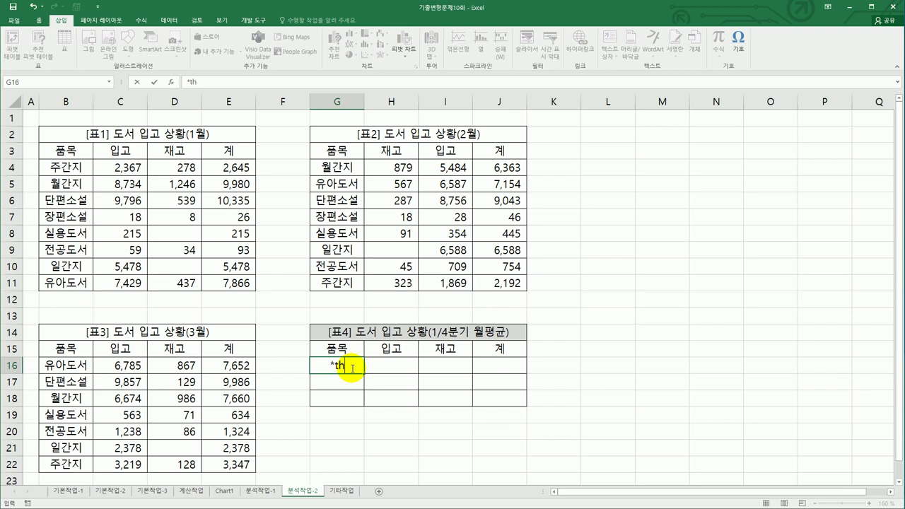
{"action": "key", "text": "BackSpace"}
{"action": "type", "text": "소설"}
{"action": "key", "text": "Return"}
{"action": "type", "text": "*"}
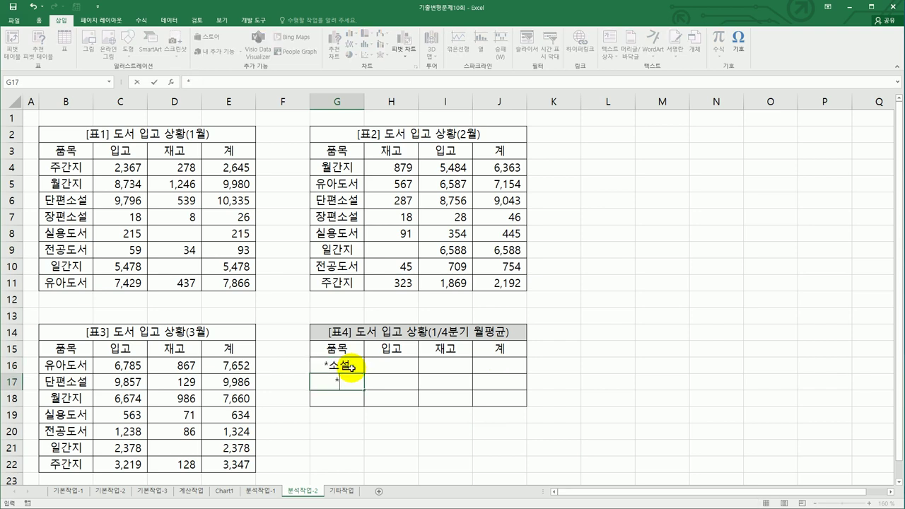
{"action": "type", "text": "간지"}
{"action": "key", "text": "Return"}
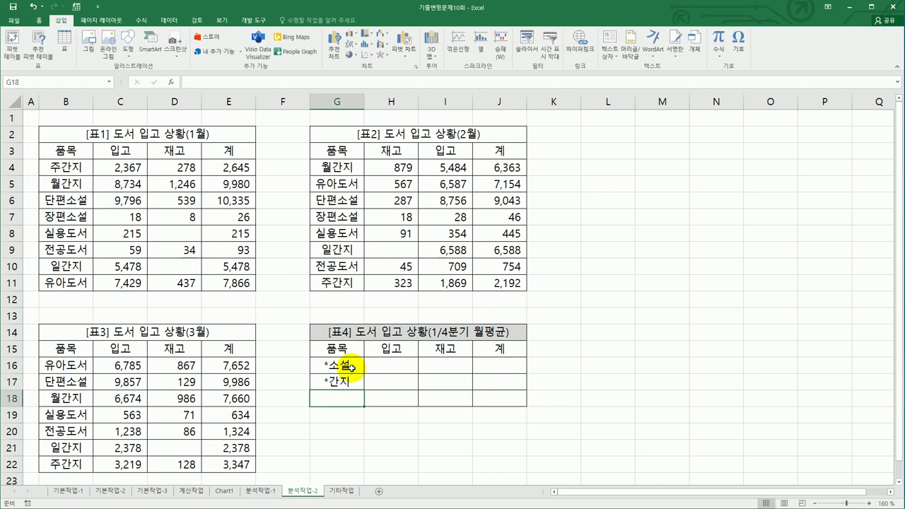
{"action": "type", "text": "*도서"}
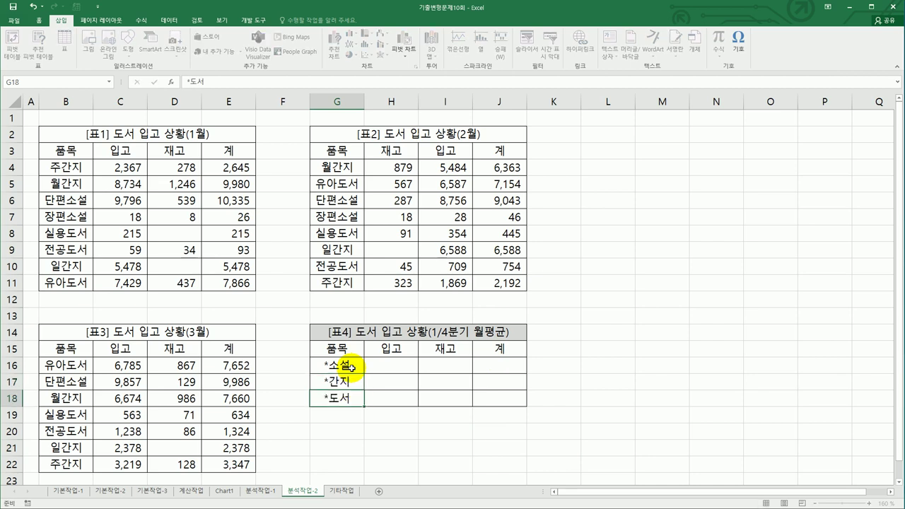
{"action": "key", "text": "Return"}
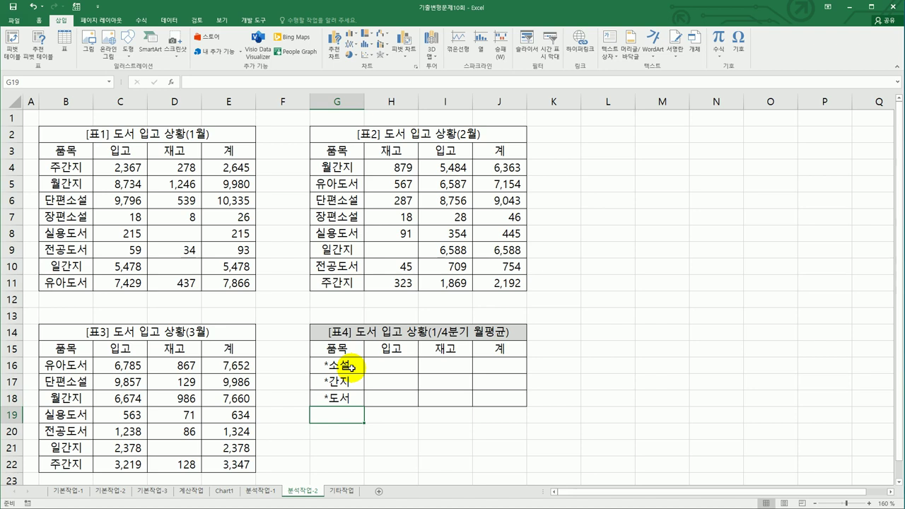
Start a consolidation into G15:J18 using the 평균 function and add 표1 range B3:E11 as a reference
{"action": "left_click_drag", "start_coordinate": [334, 347], "coordinate": [491, 401]}
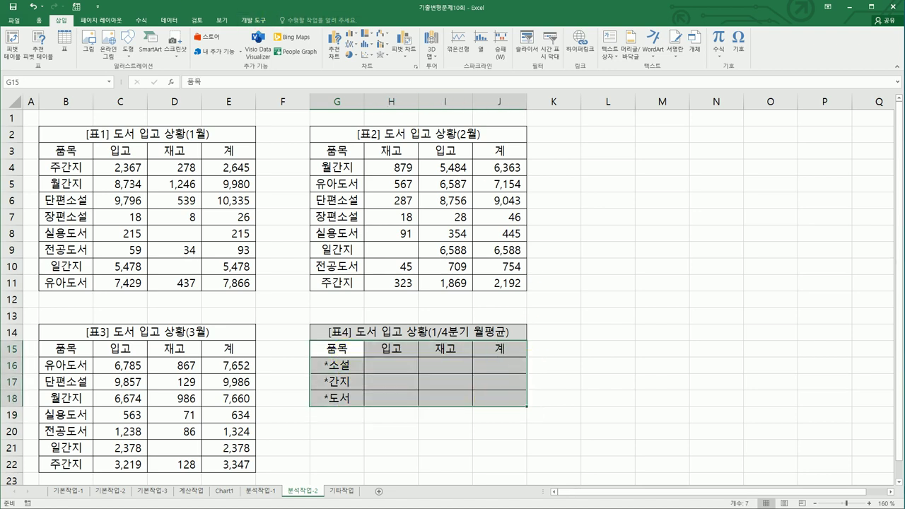
{"action": "left_click", "coordinate": [168, 21]}
{"action": "left_click", "coordinate": [488, 53]}
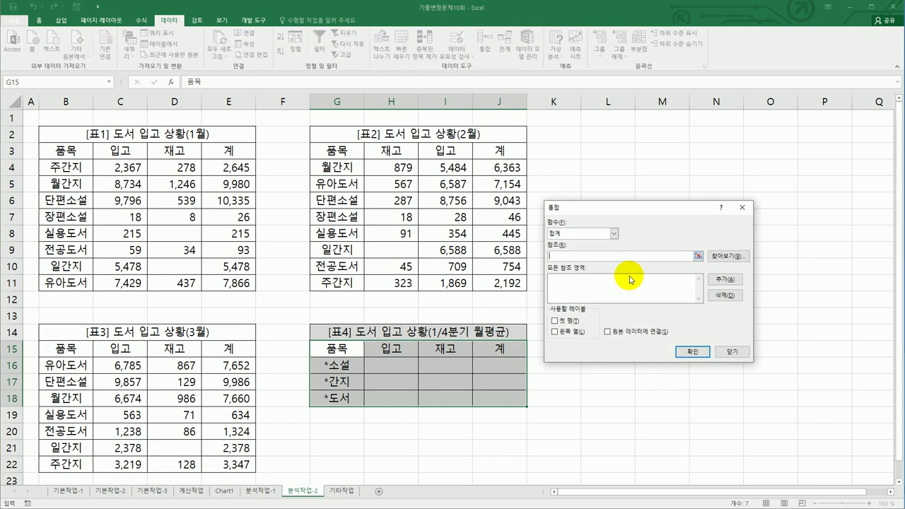
{"action": "left_click", "coordinate": [614, 233]}
{"action": "left_click", "coordinate": [605, 256]}
{"action": "left_click", "coordinate": [605, 257]}
{"action": "left_click_drag", "start_coordinate": [71, 150], "coordinate": [218, 284]}
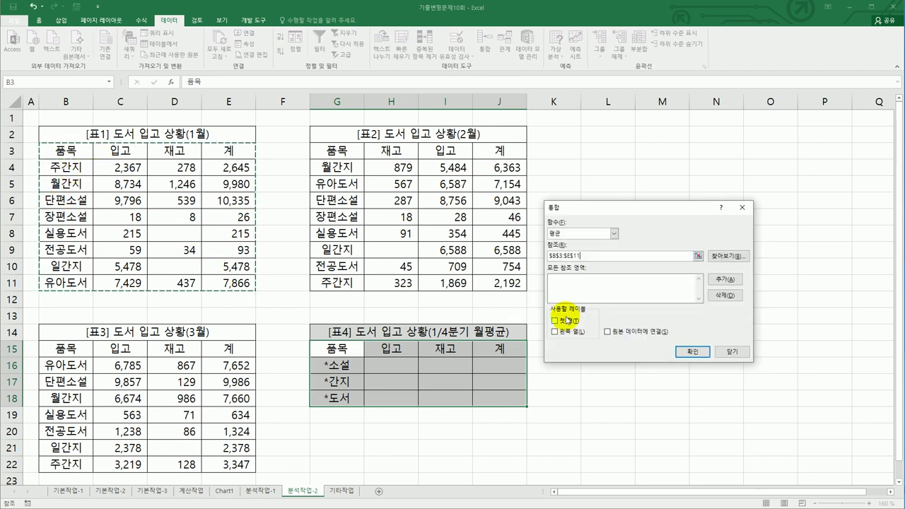
{"action": "left_click", "coordinate": [712, 281]}
Add 표2 range G3:J11 and 표3 range B15:E22 to the consolidation references
{"action": "left_click_drag", "start_coordinate": [346, 149], "coordinate": [483, 285]}
{"action": "left_click", "coordinate": [717, 280]}
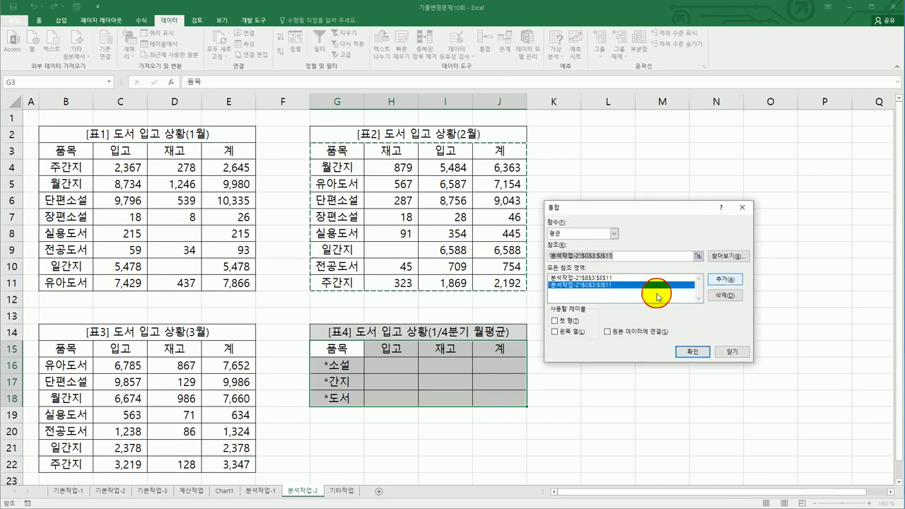
{"action": "left_click_drag", "start_coordinate": [81, 350], "coordinate": [233, 464]}
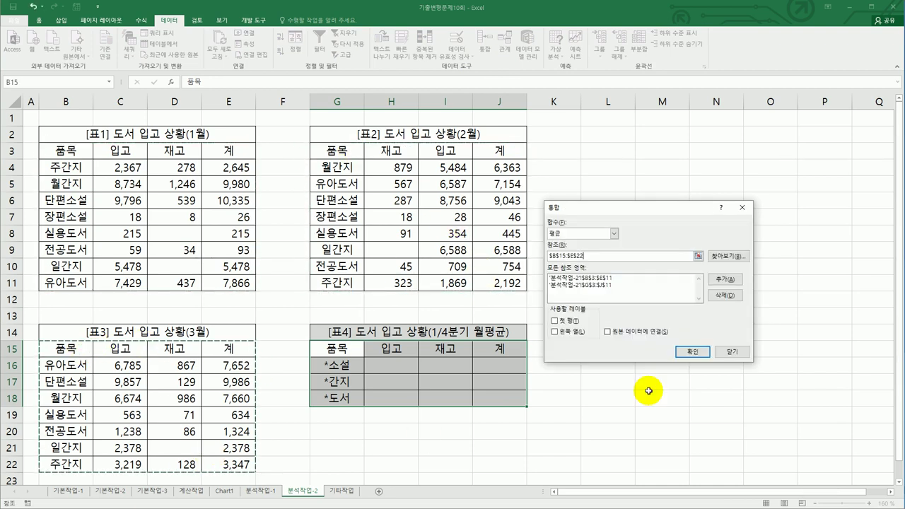
{"action": "left_click", "coordinate": [721, 282]}
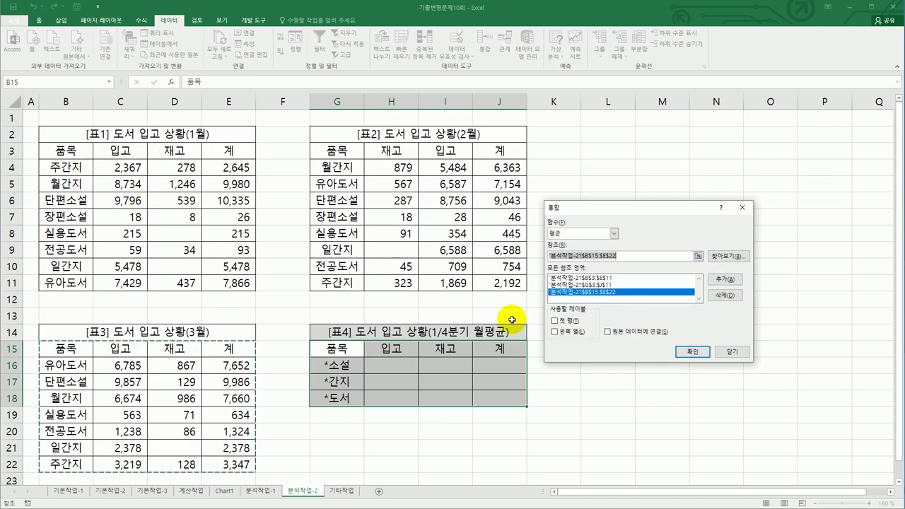
Use both 첫 행 and 왼쪽 열 as labels and run the consolidation into 표4
{"action": "left_click", "coordinate": [555, 320]}
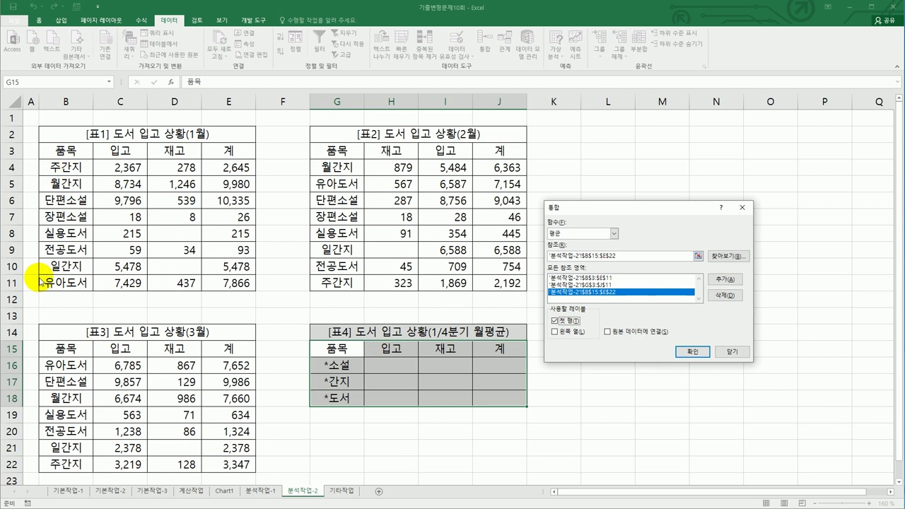
{"action": "left_click", "coordinate": [564, 336]}
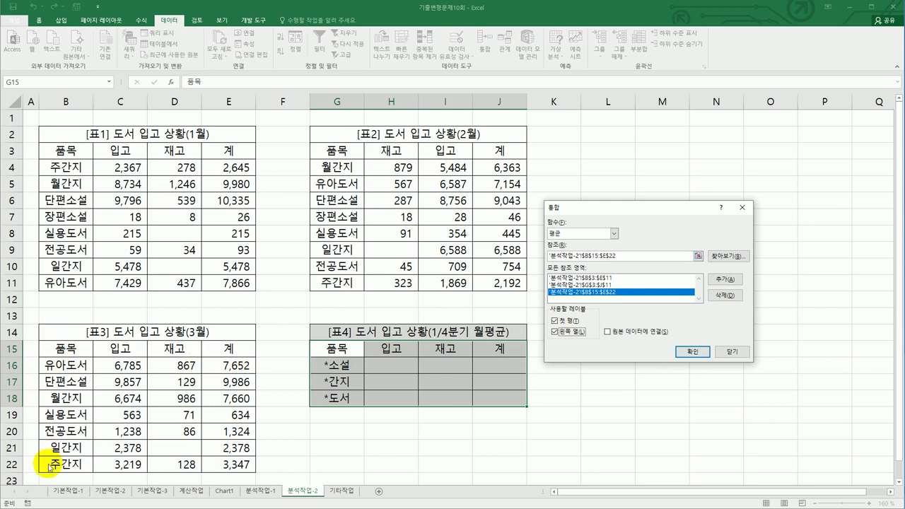
{"action": "left_click", "coordinate": [692, 351]}
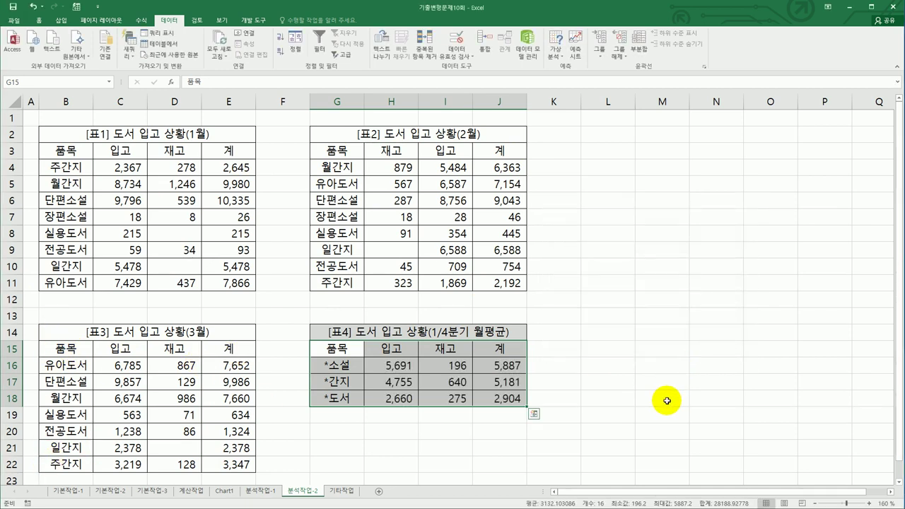
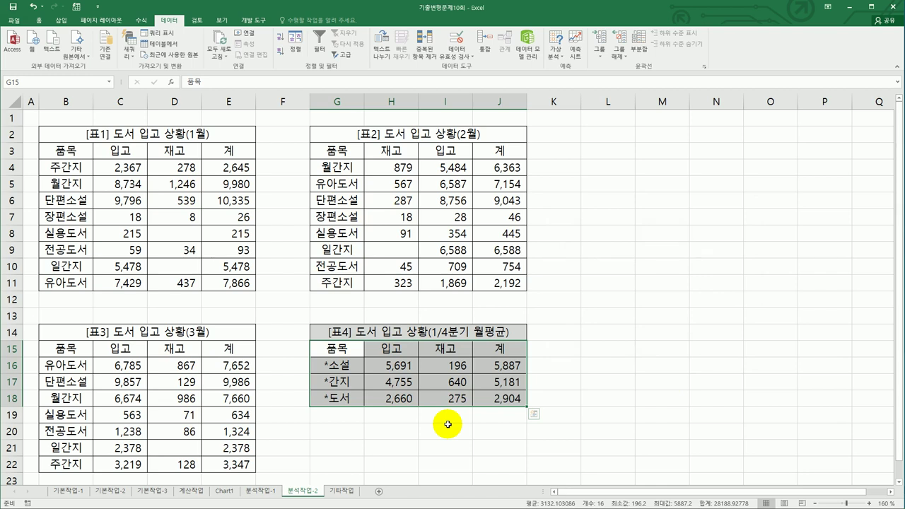
On the 기타작업 sheet, start recording a macro named 최대값 stored in the current workbook
{"action": "left_click", "coordinate": [343, 490]}
{"action": "left_click", "coordinate": [631, 269]}
{"action": "scroll", "coordinate": [613, 311], "scroll_direction": "up", "scroll_amount": 1}
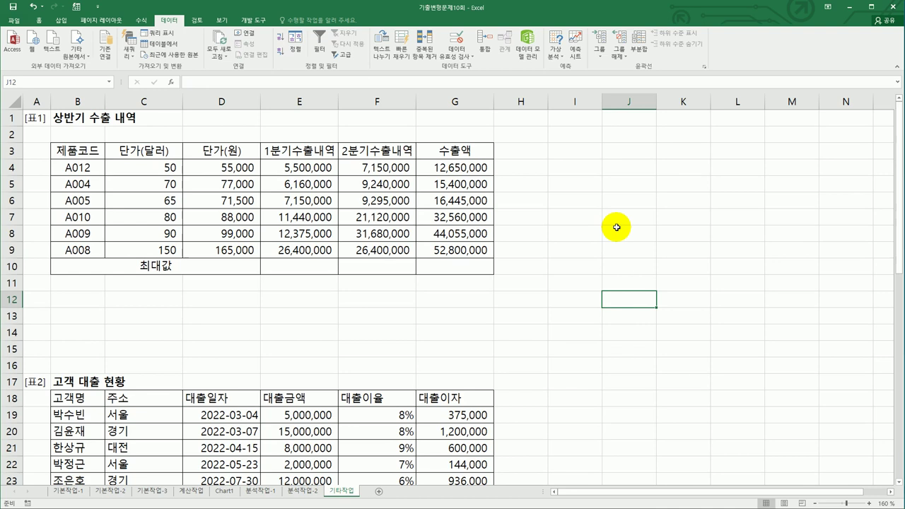
{"action": "left_click", "coordinate": [249, 21]}
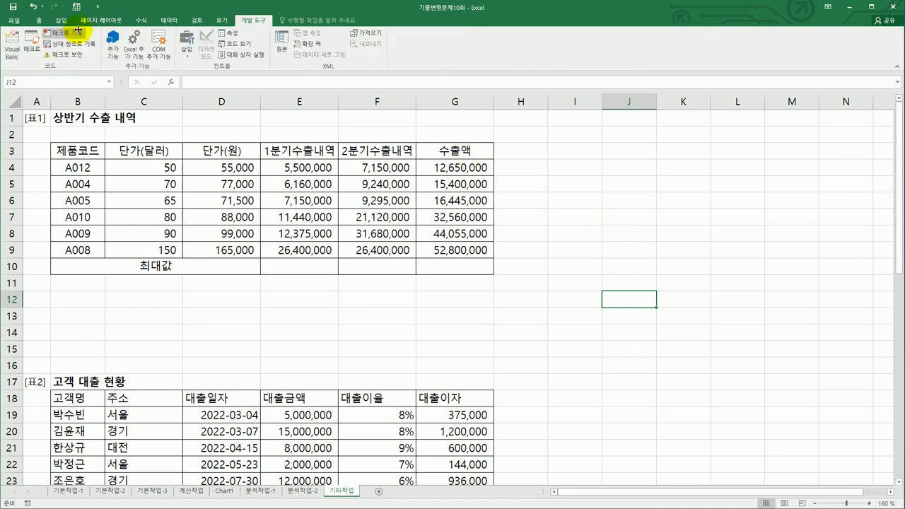
{"action": "left_click_drag", "start_coordinate": [643, 291], "coordinate": [742, 284]}
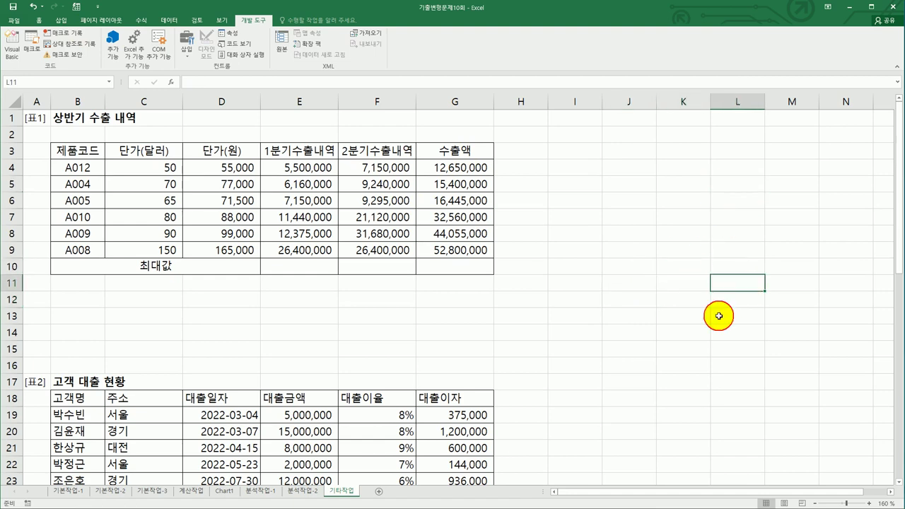
{"action": "left_click", "coordinate": [64, 33]}
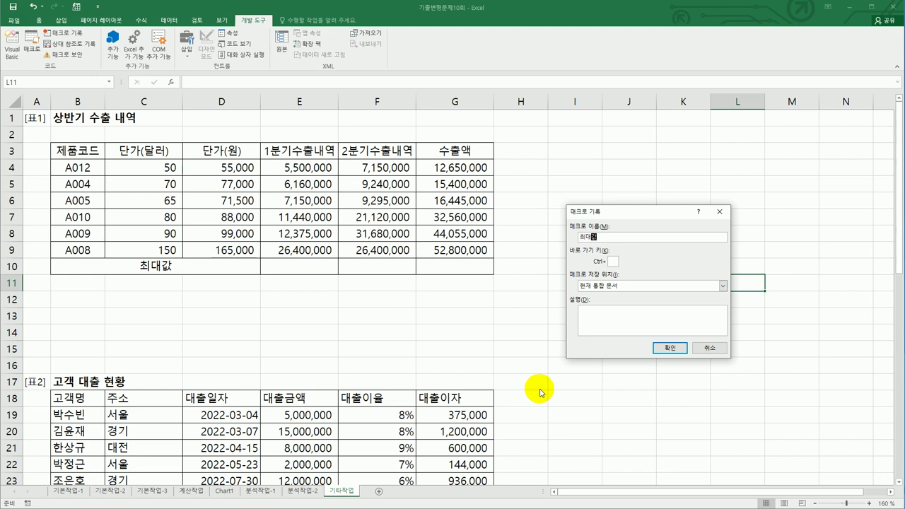
{"action": "left_click", "coordinate": [667, 348]}
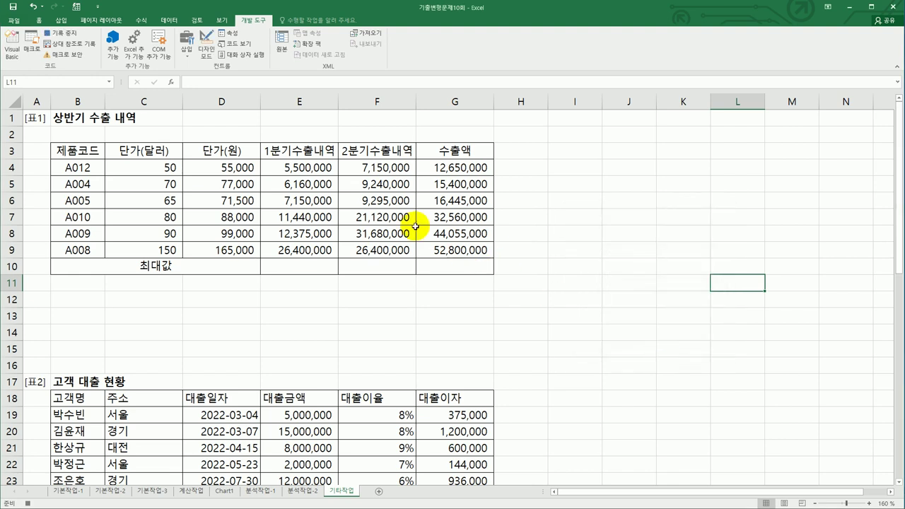
Fill E10:G10 of 표1 with the maximum of each column's rows 4 to 9, and stop recording the macro
{"action": "left_click_drag", "start_coordinate": [321, 167], "coordinate": [469, 269]}
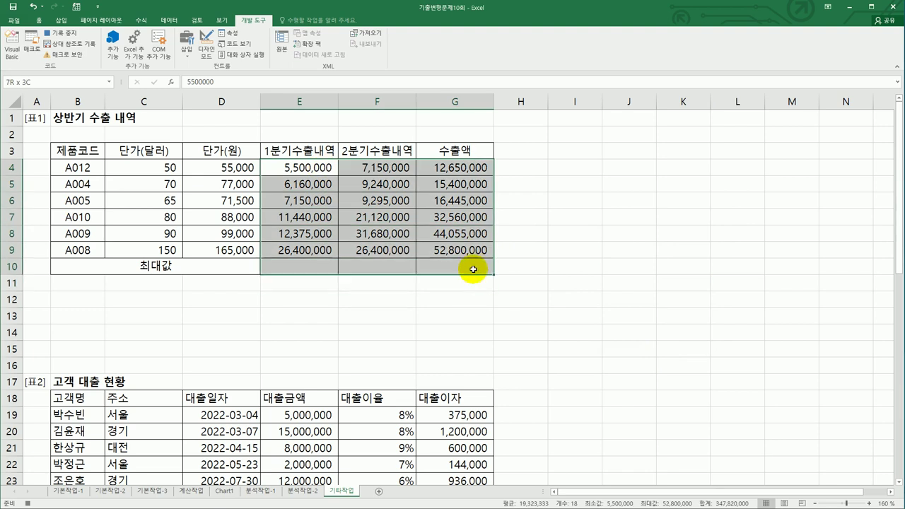
{"action": "left_click", "coordinate": [138, 22]}
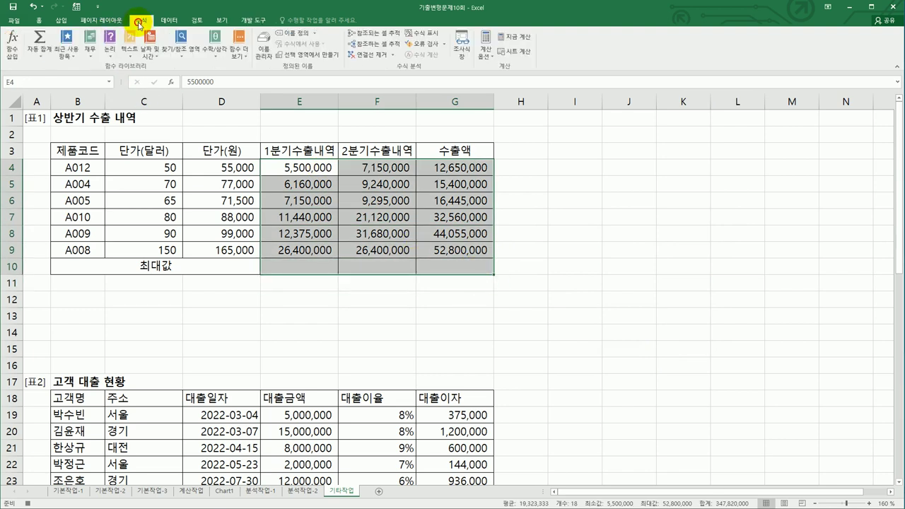
{"action": "left_click", "coordinate": [40, 51]}
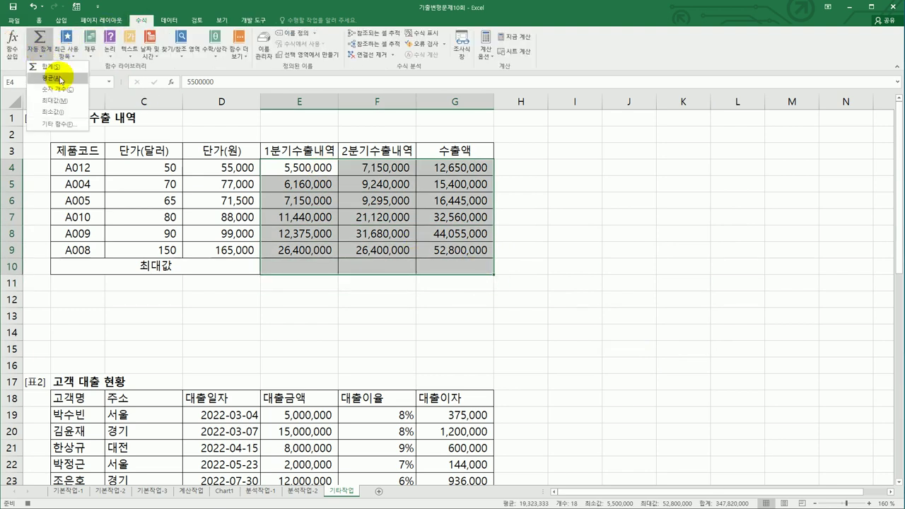
{"action": "left_click", "coordinate": [63, 100]}
{"action": "left_click", "coordinate": [302, 269]}
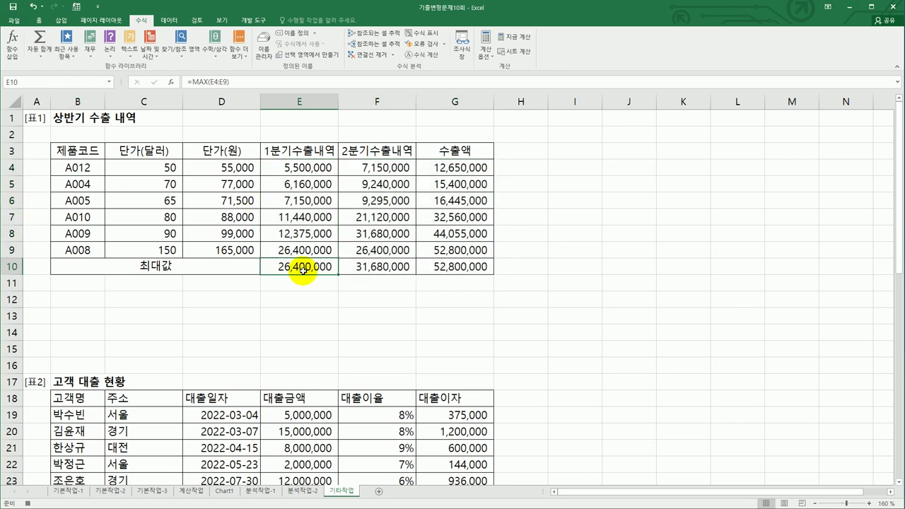
{"action": "left_click", "coordinate": [253, 20]}
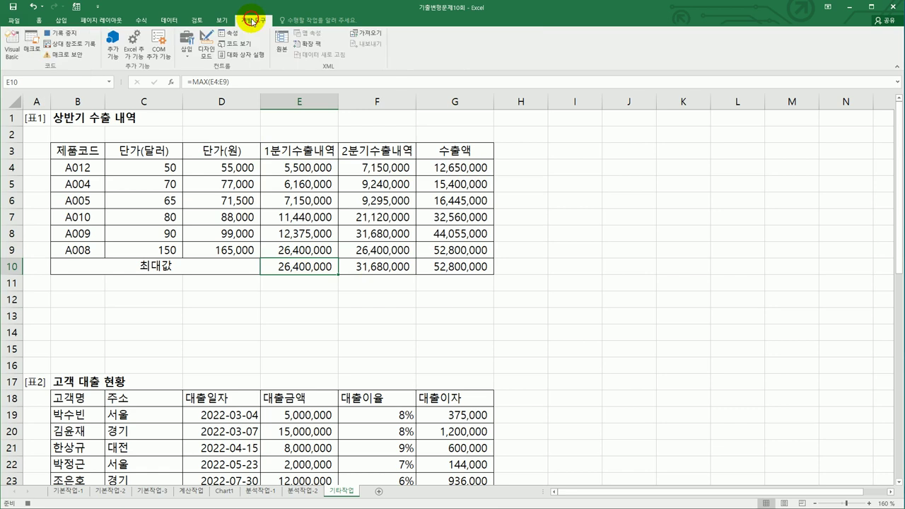
{"action": "left_click", "coordinate": [553, 376]}
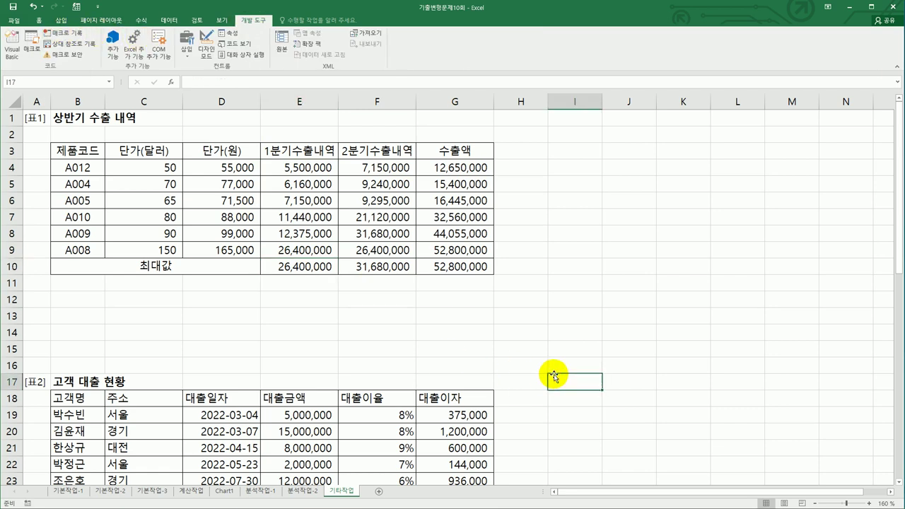
Draw a diamond shape over cells B12:C15, about 2.32 cm high and 4.63 cm wide, with the text 최대값
{"action": "left_click", "coordinate": [64, 23]}
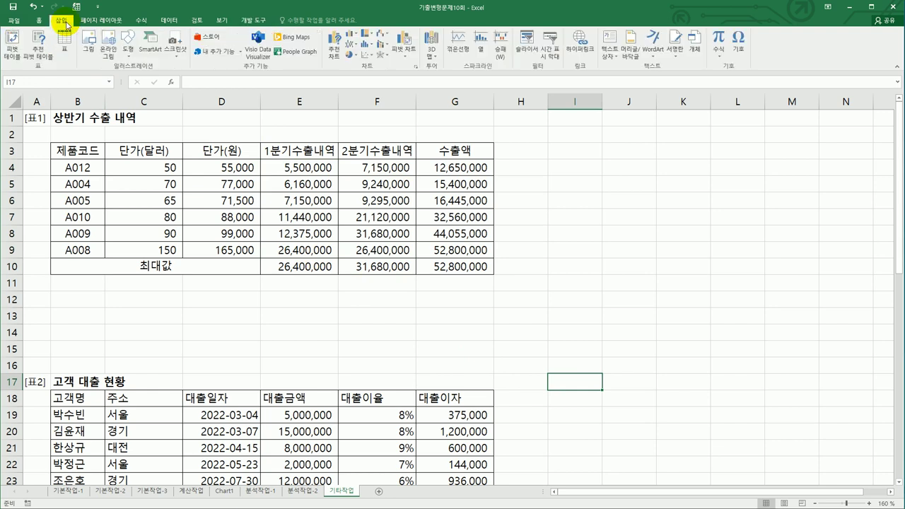
{"action": "left_click", "coordinate": [126, 58]}
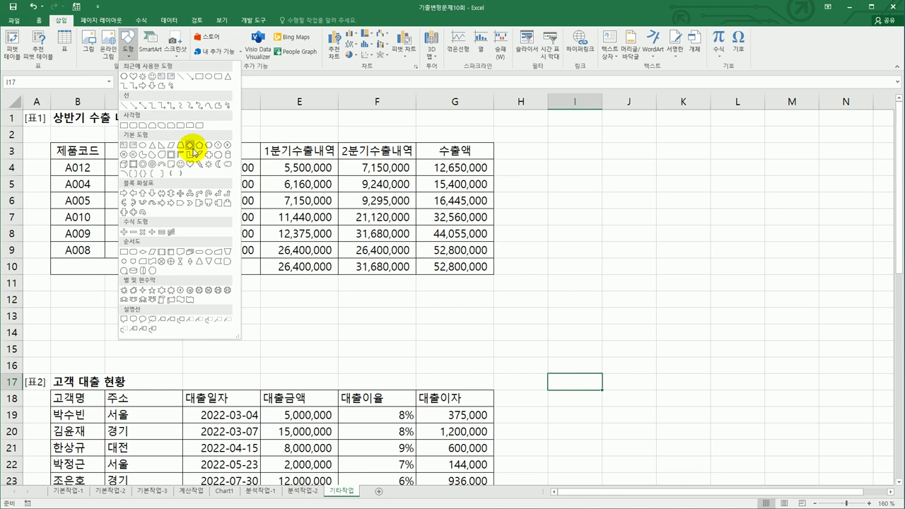
{"action": "left_click", "coordinate": [192, 149]}
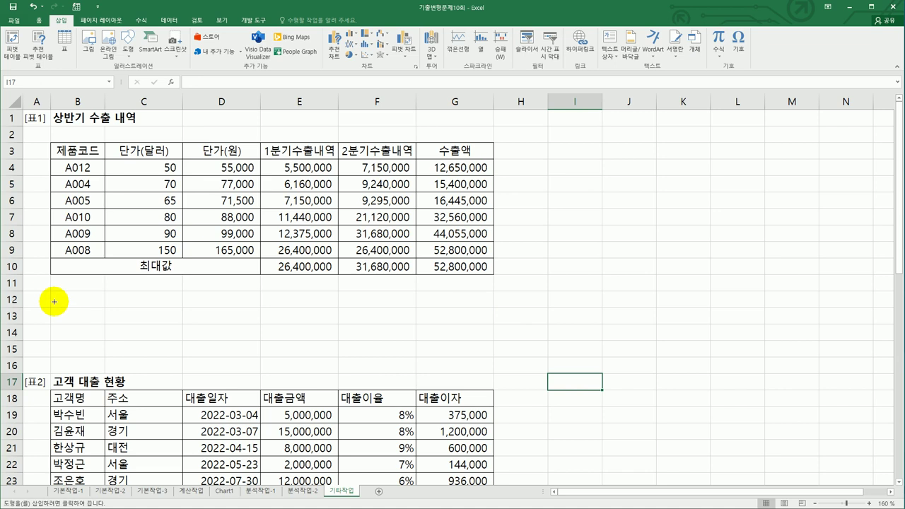
{"action": "mouse_move", "coordinate": [51, 289]}
{"action": "left_mouse_down"}
{"action": "mouse_move", "coordinate": [178, 315]}
{"action": "mouse_move", "coordinate": [177, 355]}
{"action": "left_mouse_up"}
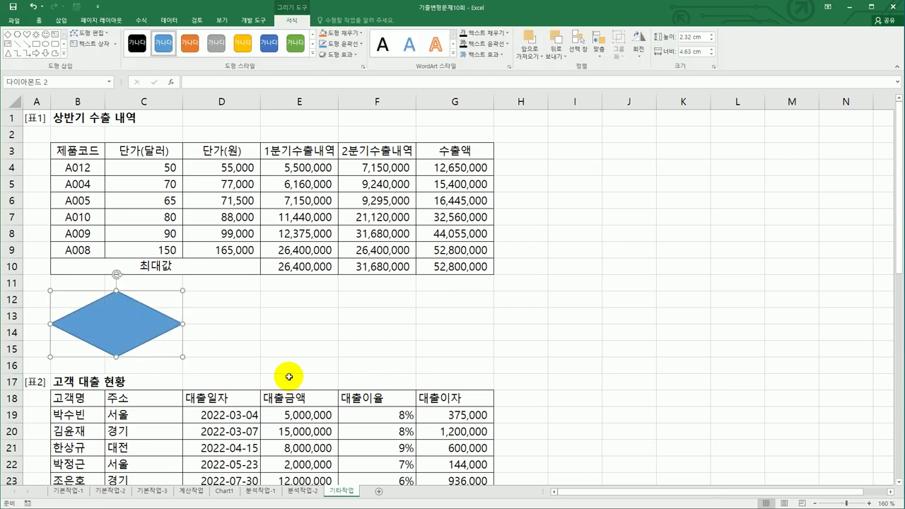
{"action": "type", "text": "최대값"}
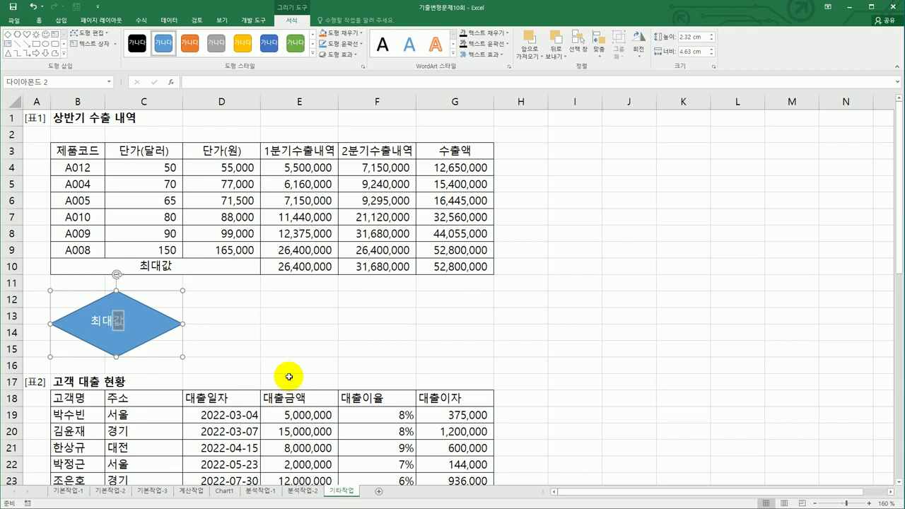
Assign the 최대값 macro to the diamond shape and deselect the shape
{"action": "right_click", "coordinate": [157, 327]}
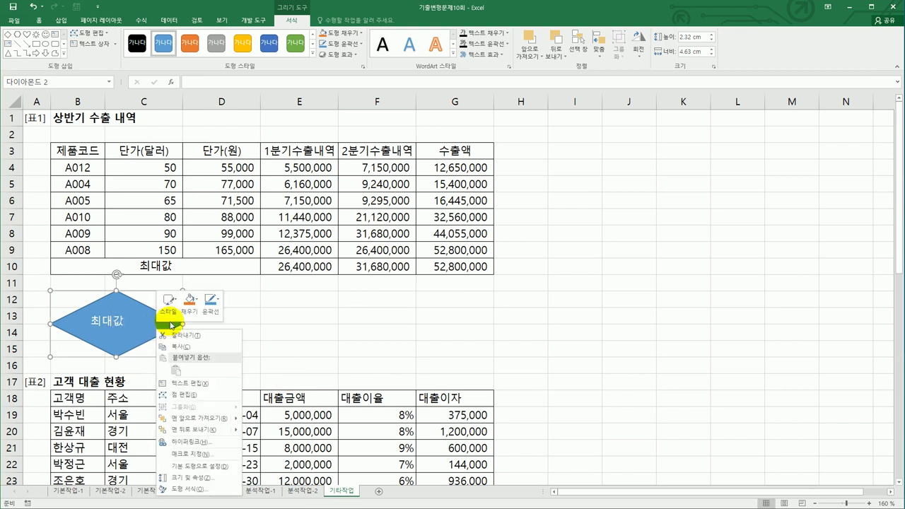
{"action": "left_click", "coordinate": [205, 456]}
{"action": "left_click_drag", "start_coordinate": [191, 353], "coordinate": [422, 228]}
{"action": "left_click", "coordinate": [368, 263]}
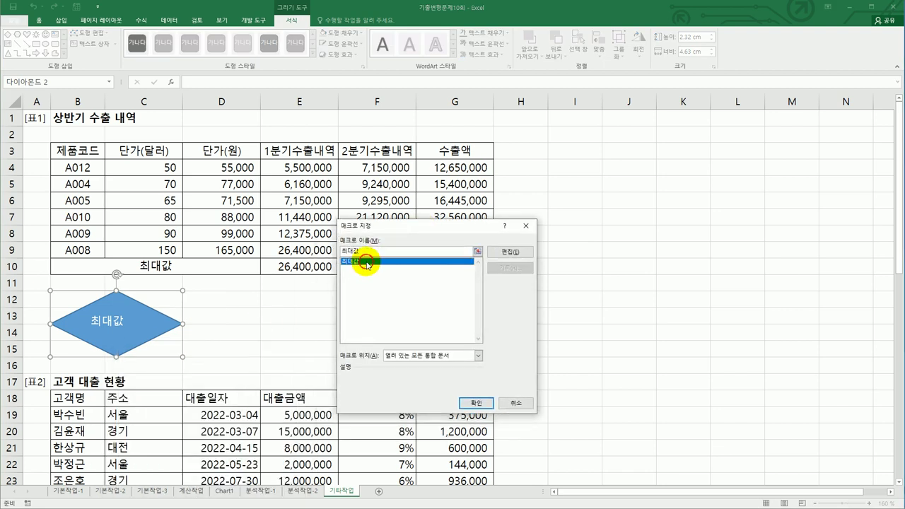
{"action": "left_click", "coordinate": [475, 402]}
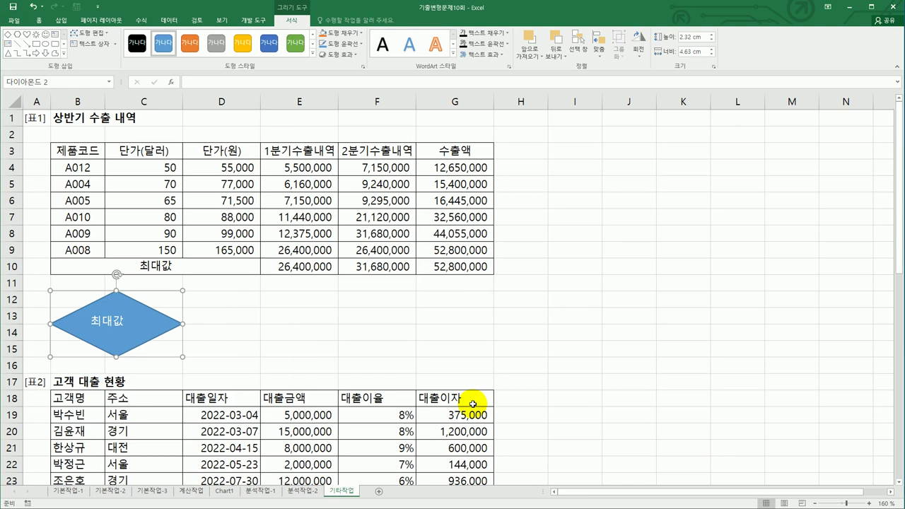
{"action": "left_click", "coordinate": [591, 299]}
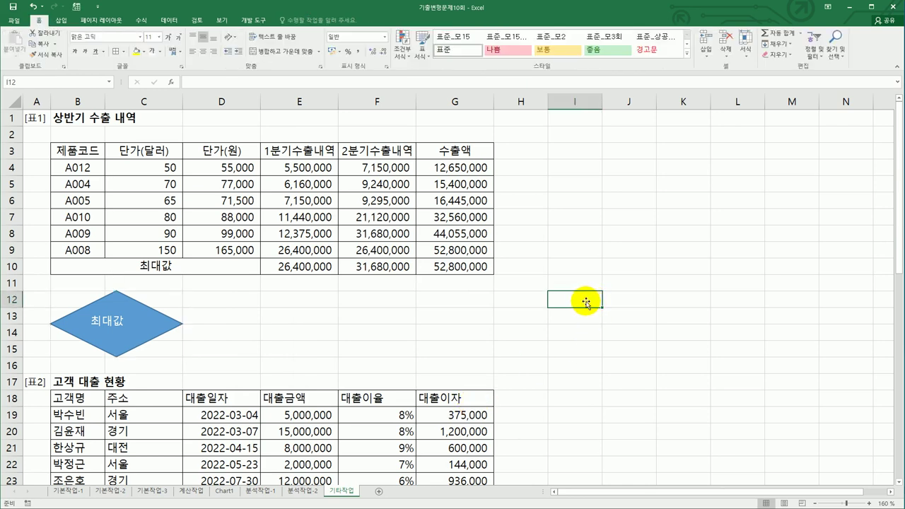
Start recording a macro named 서식 stored in the current workbook (현재 통합 문서)
{"action": "left_click", "coordinate": [248, 23]}
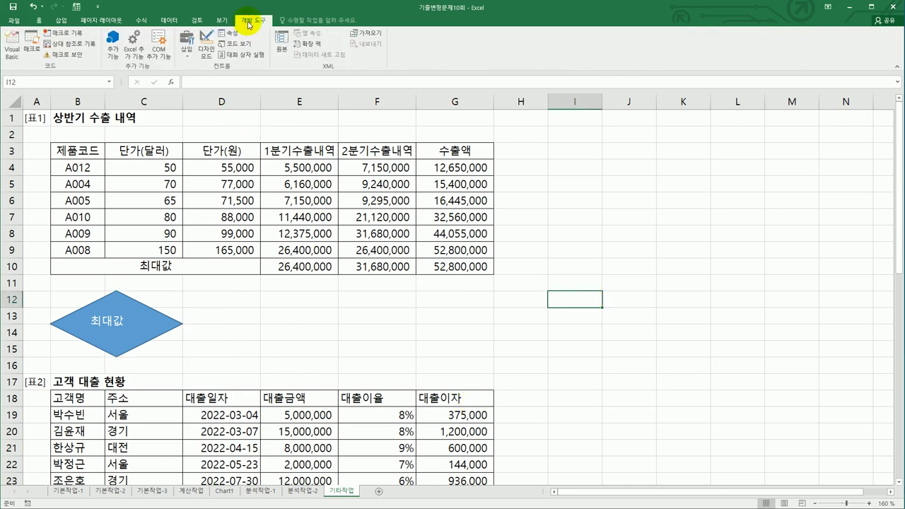
{"action": "left_click", "coordinate": [64, 32]}
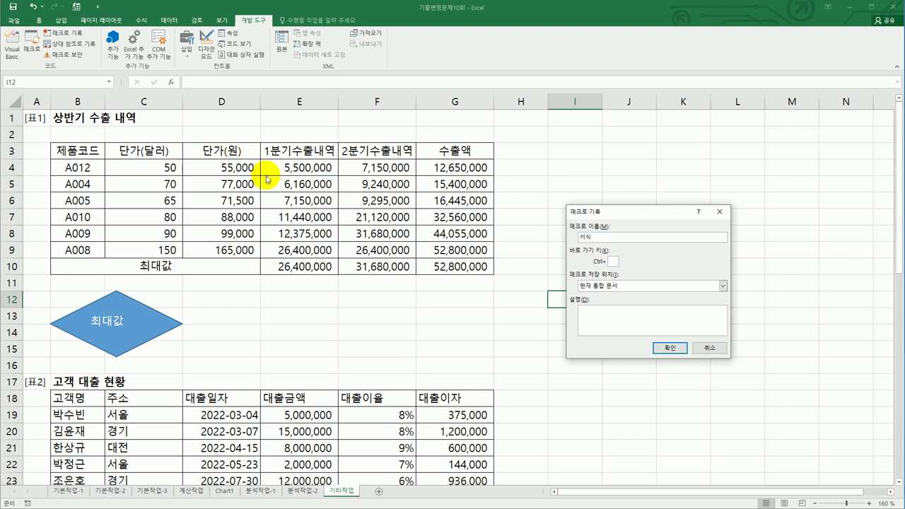
{"action": "left_click", "coordinate": [659, 347]}
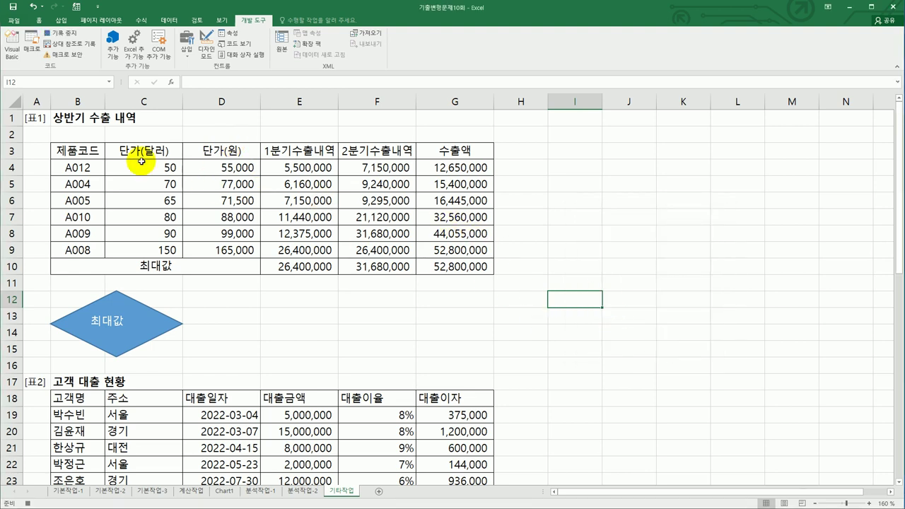
Make the 표1 header cells B3:G3 bold with a standard yellow fill, and stop recording the macro
{"action": "left_click_drag", "start_coordinate": [84, 151], "coordinate": [433, 149]}
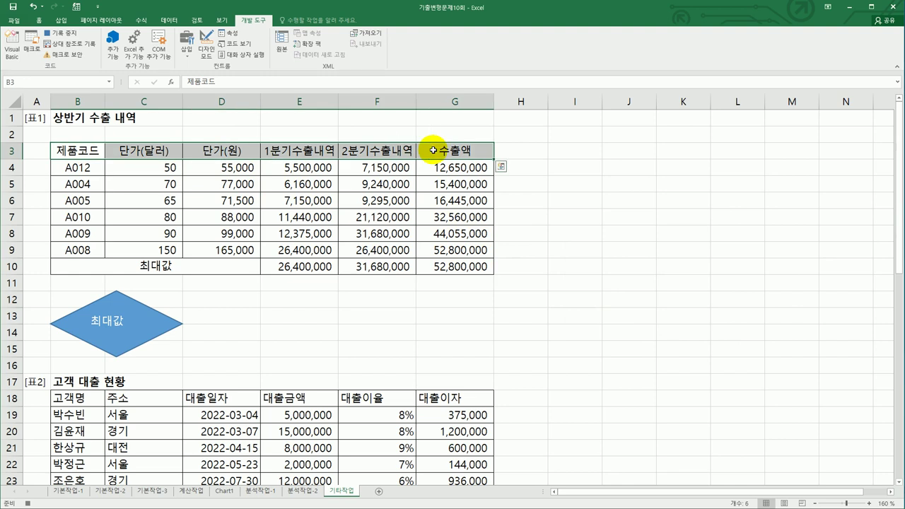
{"action": "left_click", "coordinate": [39, 22]}
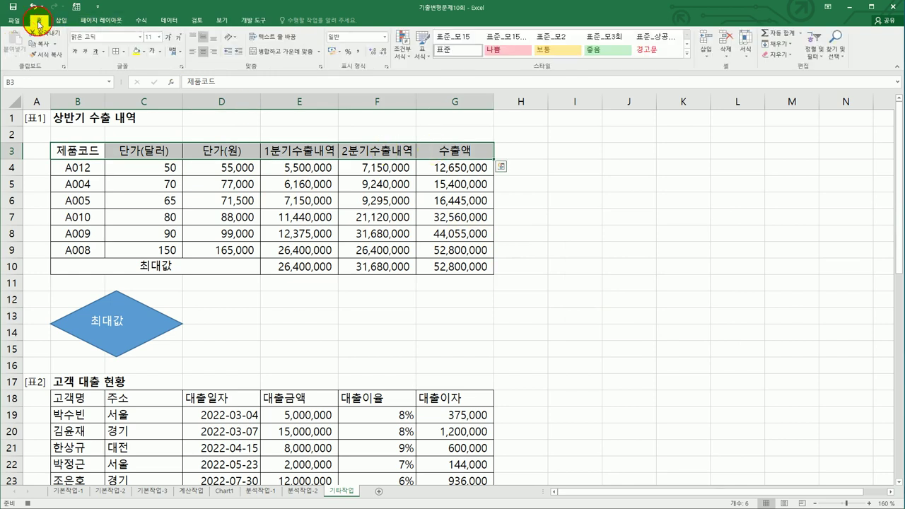
{"action": "left_click", "coordinate": [77, 55]}
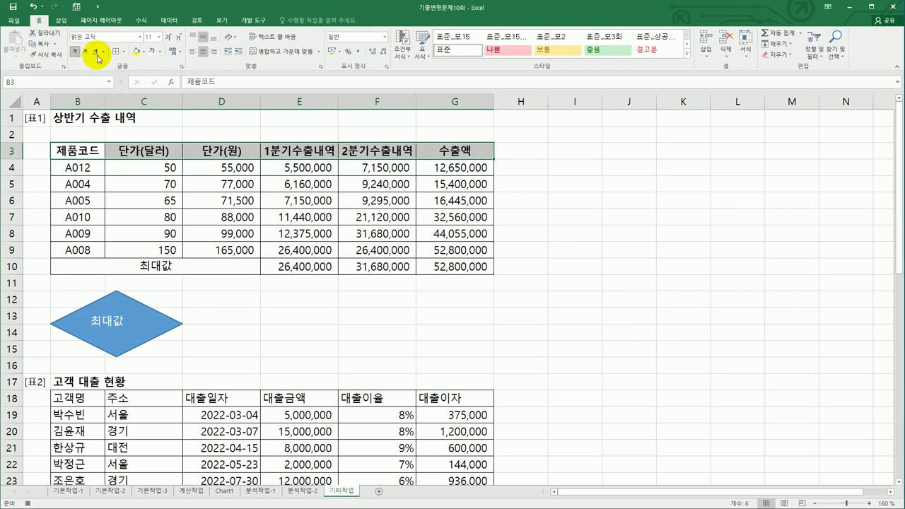
{"action": "left_click", "coordinate": [142, 55]}
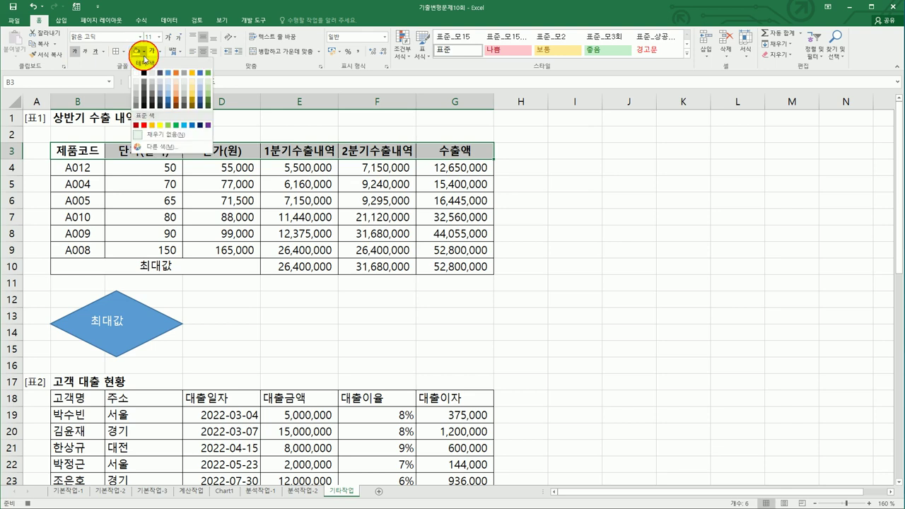
{"action": "left_click", "coordinate": [158, 125]}
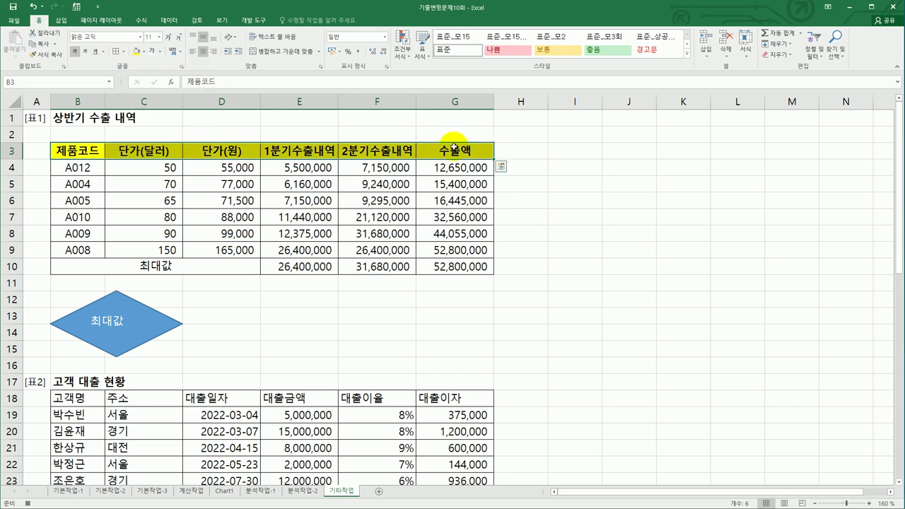
{"action": "left_click", "coordinate": [455, 147]}
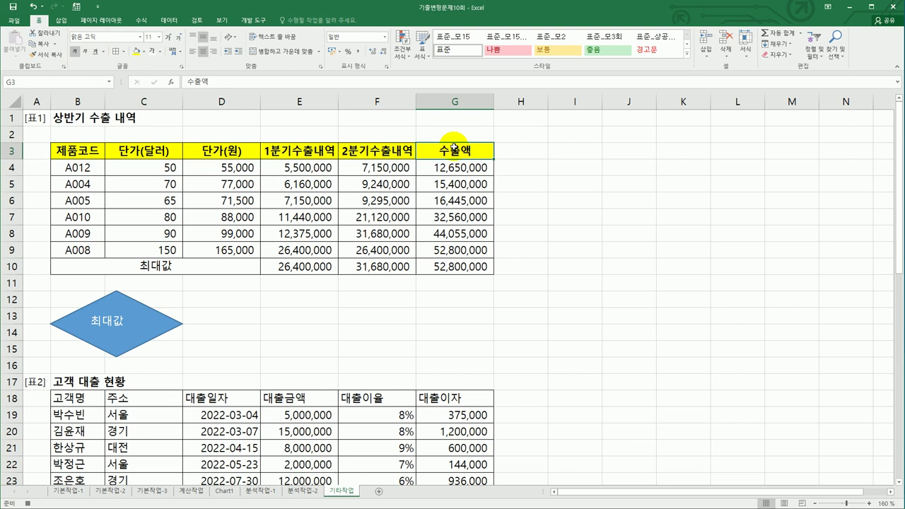
{"action": "left_click", "coordinate": [251, 20]}
{"action": "left_click", "coordinate": [62, 33]}
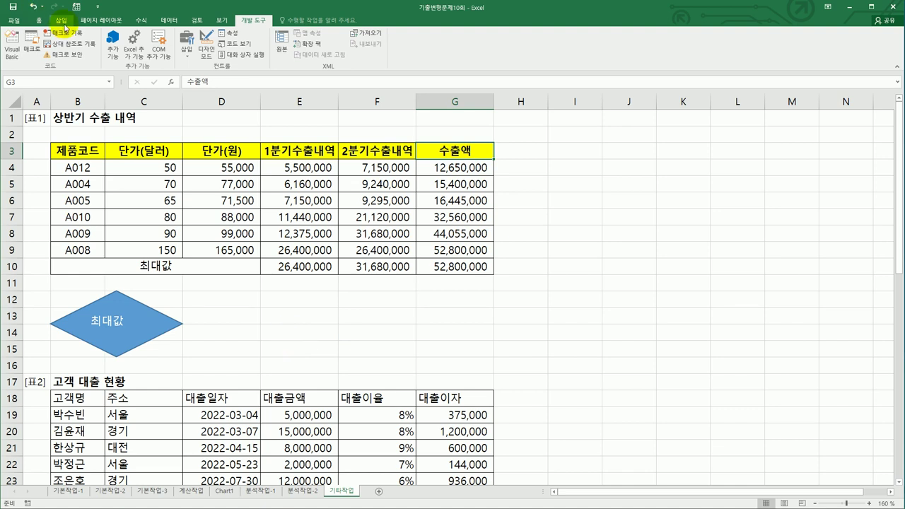
Draw a cube shape over cells E12:E15, about 2.32 cm high and 2.73 cm wide, with the text 서식
{"action": "left_click", "coordinate": [61, 20]}
{"action": "left_click", "coordinate": [127, 47]}
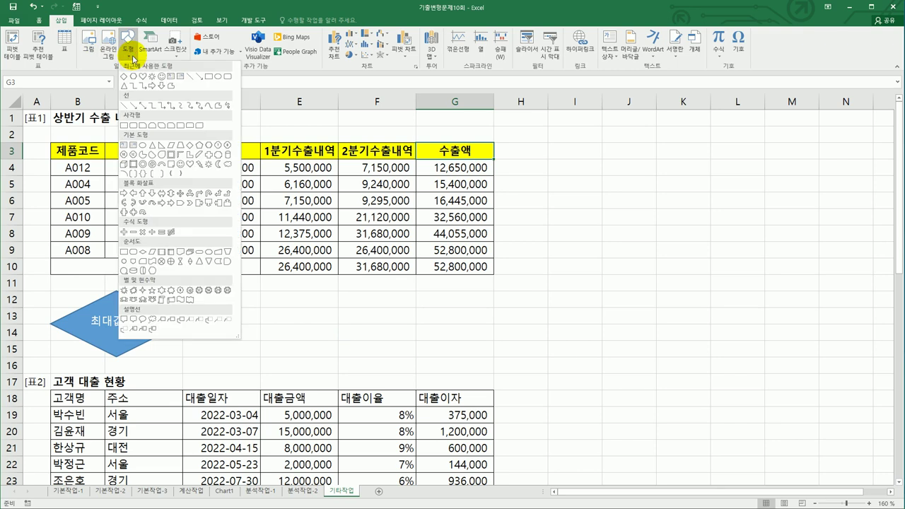
{"action": "left_click", "coordinate": [129, 165]}
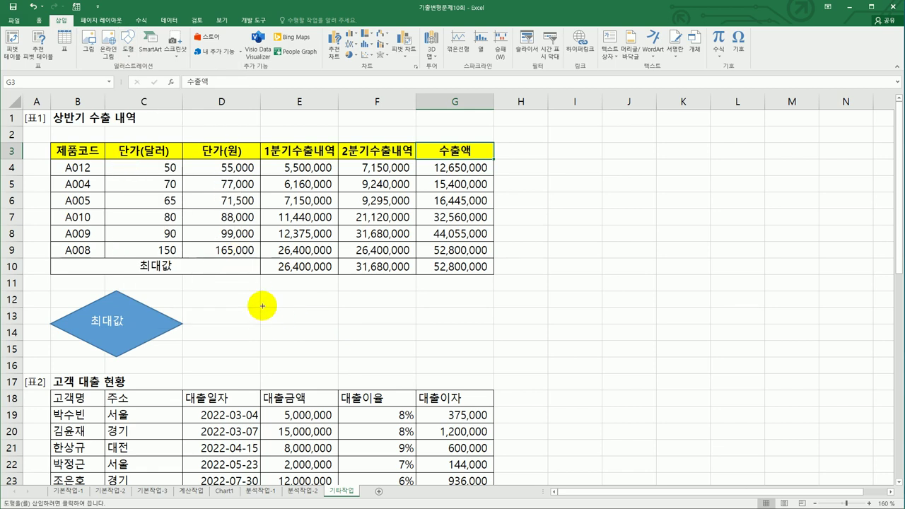
{"action": "mouse_move", "coordinate": [260, 289]}
{"action": "left_mouse_down"}
{"action": "mouse_move", "coordinate": [358, 328]}
{"action": "mouse_move", "coordinate": [353, 347]}
{"action": "mouse_move", "coordinate": [330, 358]}
{"action": "left_mouse_up"}
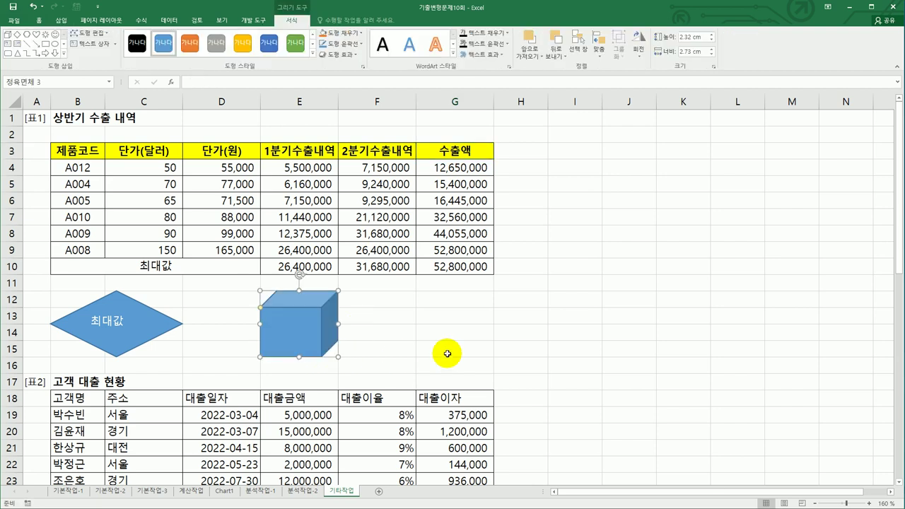
{"action": "type", "text": "서식"}
Assign the 서식 macro to the cube shape and deselect the shape
{"action": "right_click", "coordinate": [302, 311]}
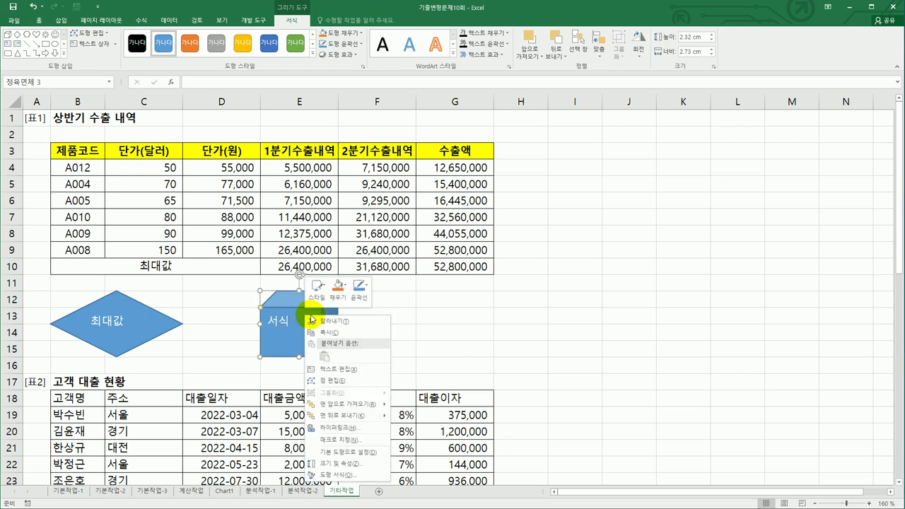
{"action": "left_click", "coordinate": [354, 439]}
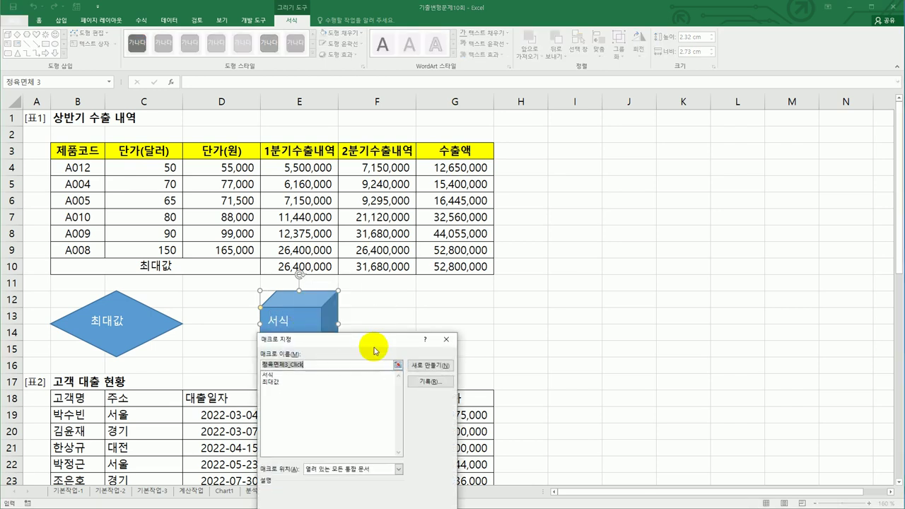
{"action": "left_click", "coordinate": [569, 234]}
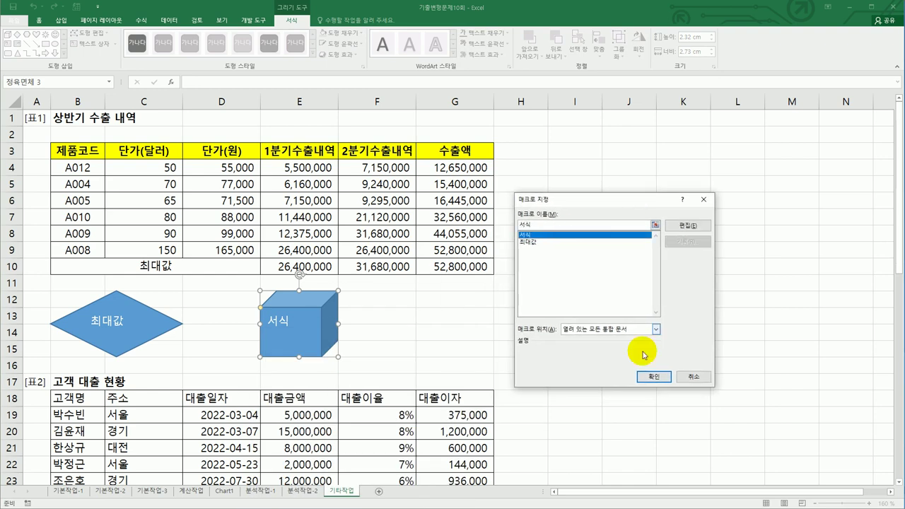
{"action": "left_click", "coordinate": [657, 383]}
{"action": "left_click", "coordinate": [655, 396]}
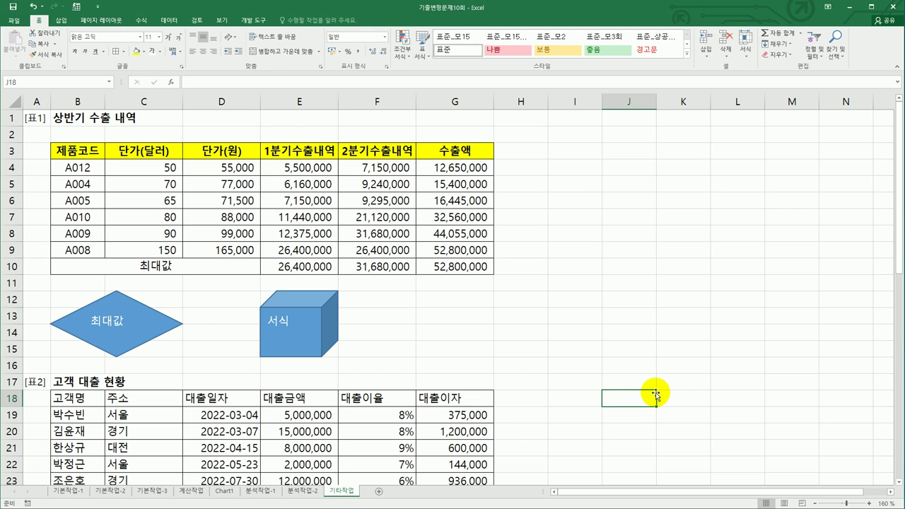
Change the 대출이자 series of the chart below 표2 to 표식이 있는 꺾은선형 on the secondary axis (보조 축)
{"action": "scroll", "coordinate": [655, 393], "scroll_direction": "down", "scroll_amount": 5}
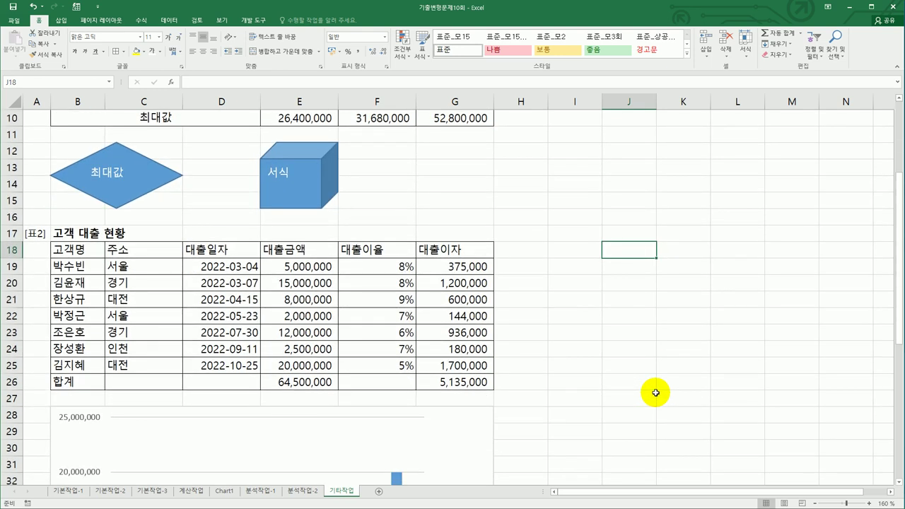
{"action": "scroll", "coordinate": [656, 393], "scroll_direction": "down", "scroll_amount": 3}
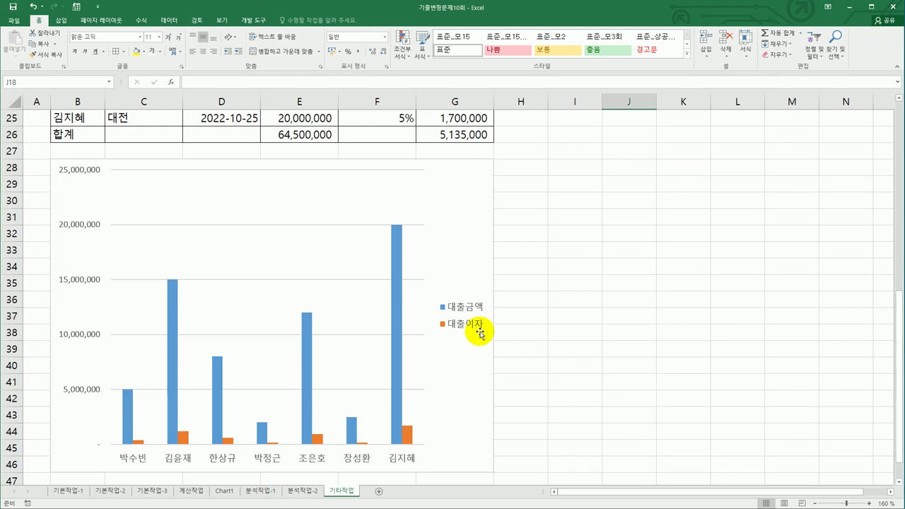
{"action": "left_click", "coordinate": [317, 437]}
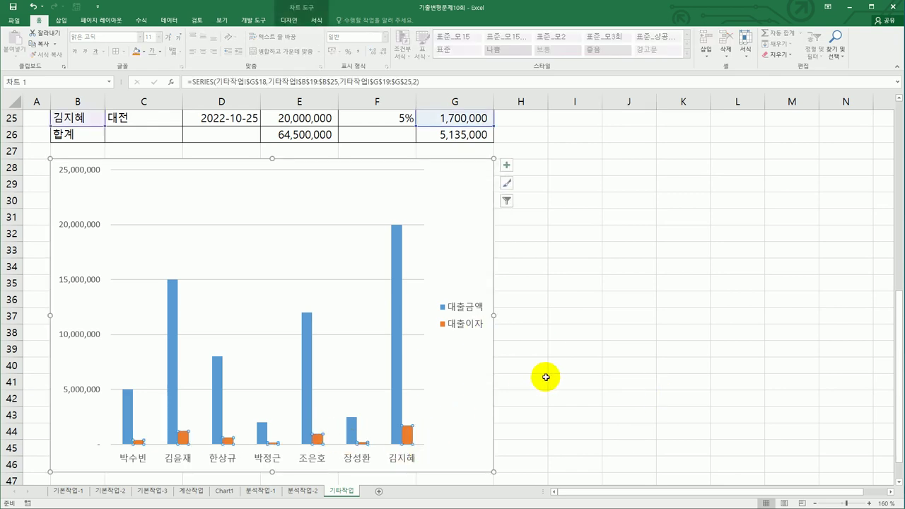
{"action": "scroll", "coordinate": [543, 374], "scroll_direction": "down", "scroll_amount": 1}
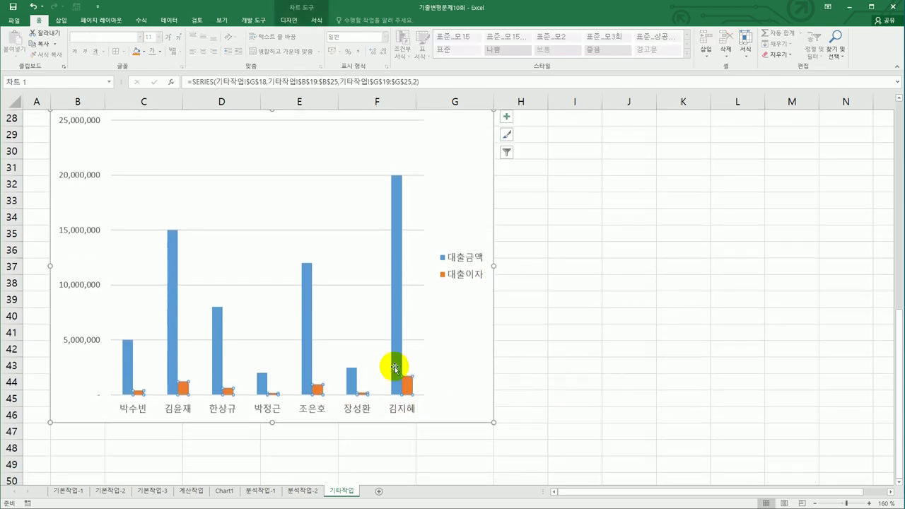
{"action": "right_click", "coordinate": [318, 389]}
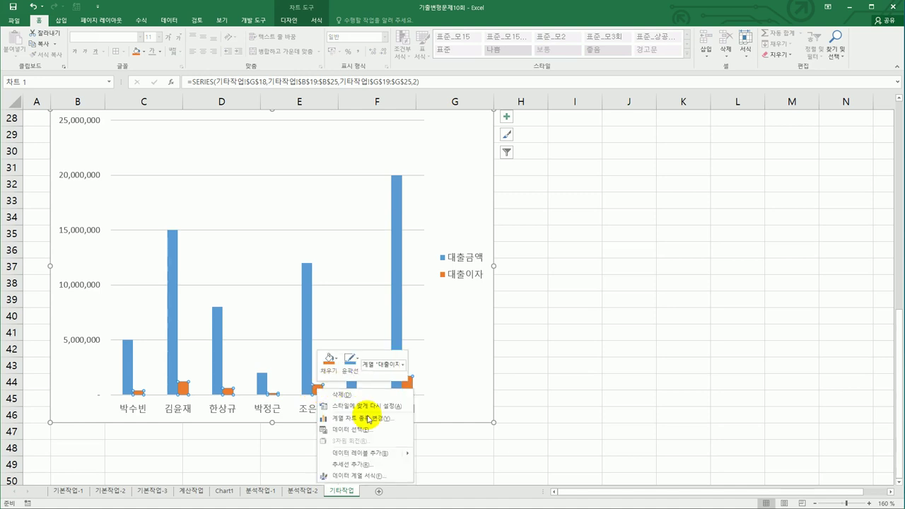
{"action": "key", "text": "Escape"}
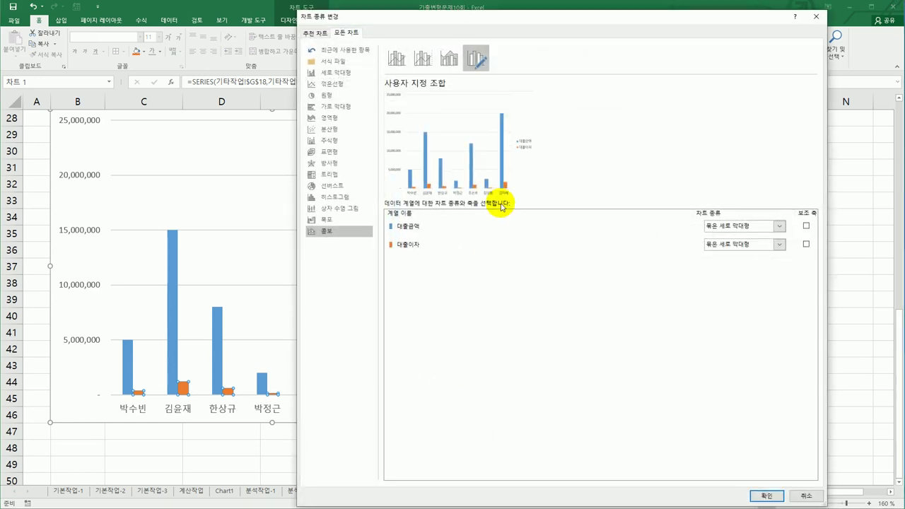
{"action": "left_click", "coordinate": [779, 244]}
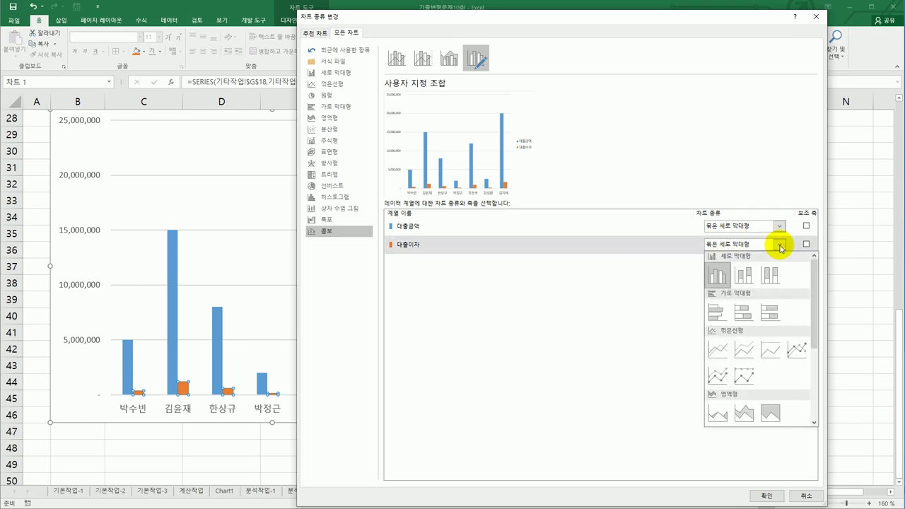
{"action": "left_click", "coordinate": [797, 346]}
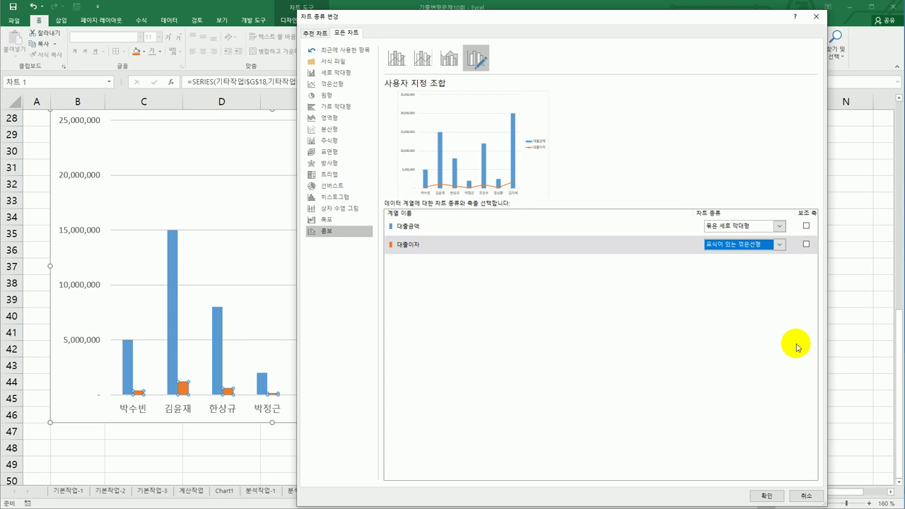
{"action": "left_click", "coordinate": [805, 245]}
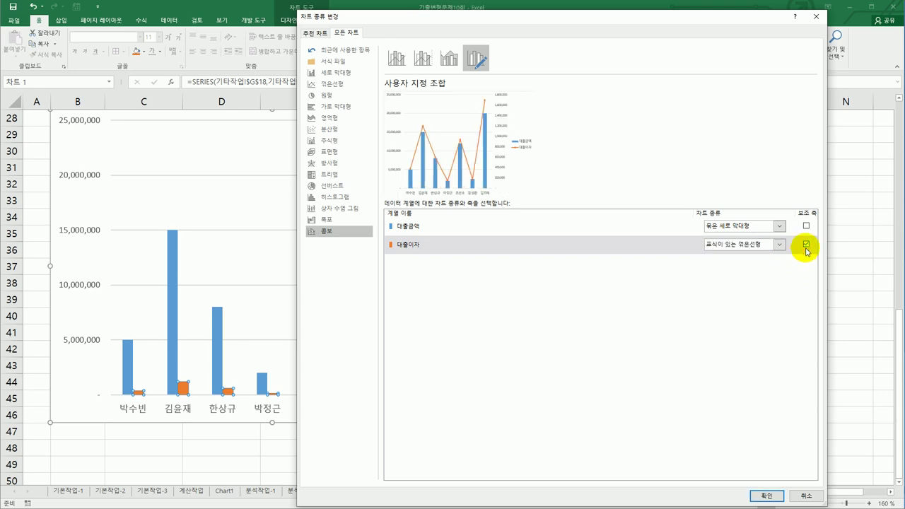
{"action": "left_click", "coordinate": [766, 495]}
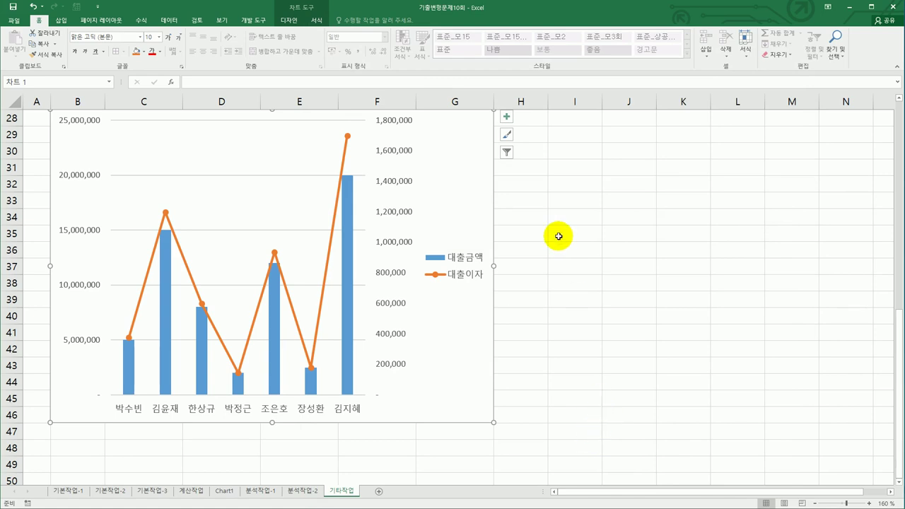
Add a chart title to the loan chart with the text 서울 경기 고객별 대출 현황
{"action": "scroll", "coordinate": [516, 190], "scroll_direction": "up", "scroll_amount": 1}
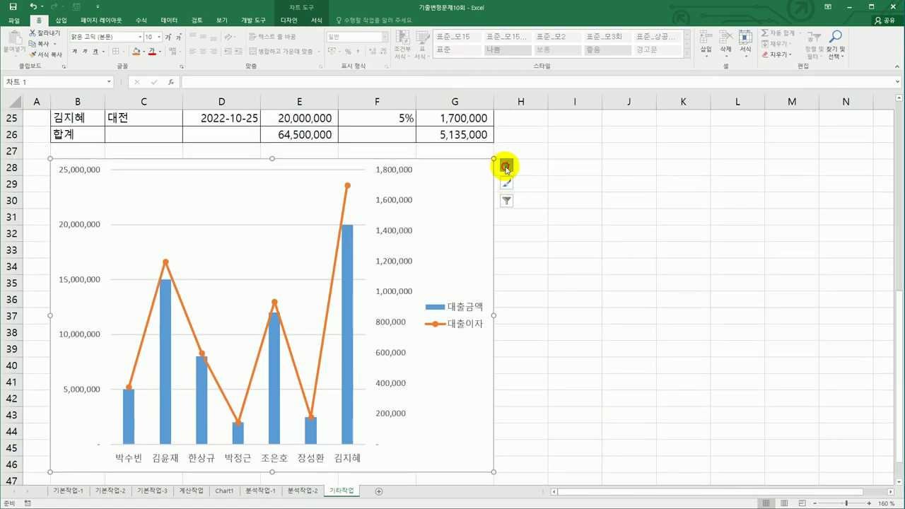
{"action": "left_click", "coordinate": [506, 165]}
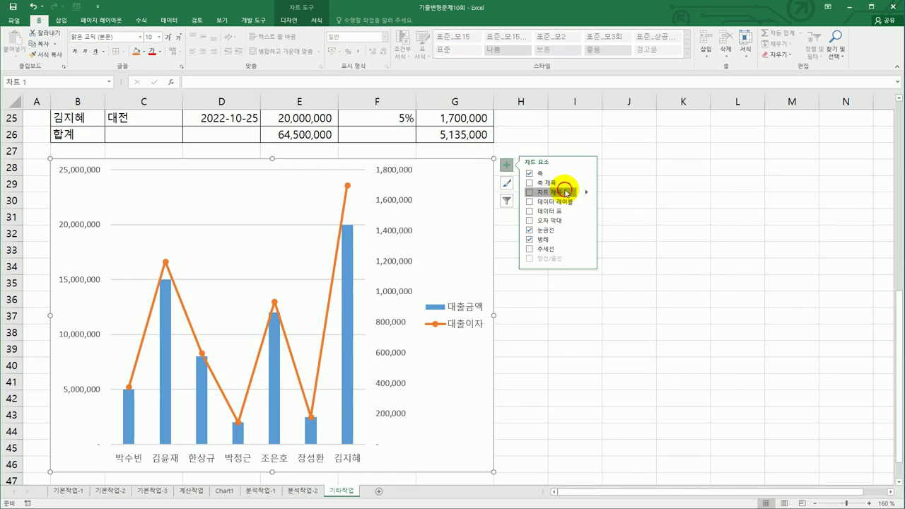
{"action": "left_click", "coordinate": [558, 191]}
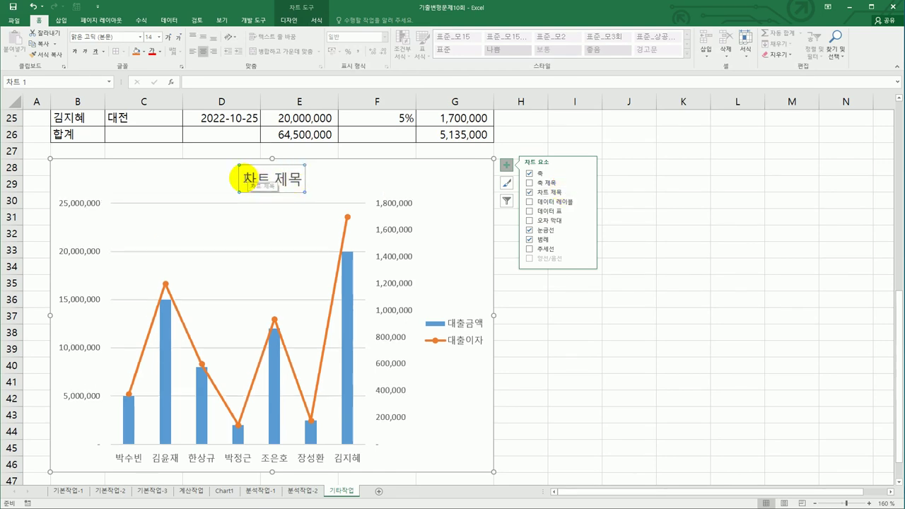
{"action": "left_click_drag", "start_coordinate": [239, 178], "coordinate": [303, 183]}
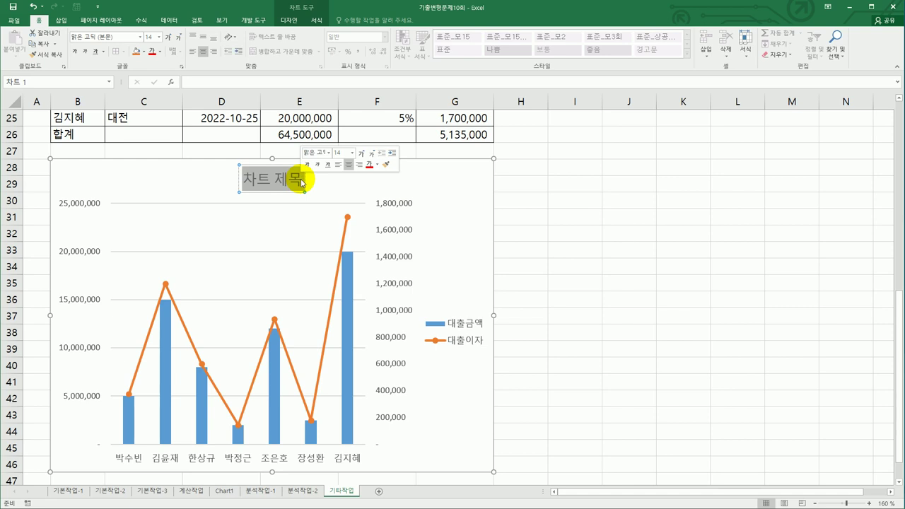
{"action": "type", "text": "서울 경"}
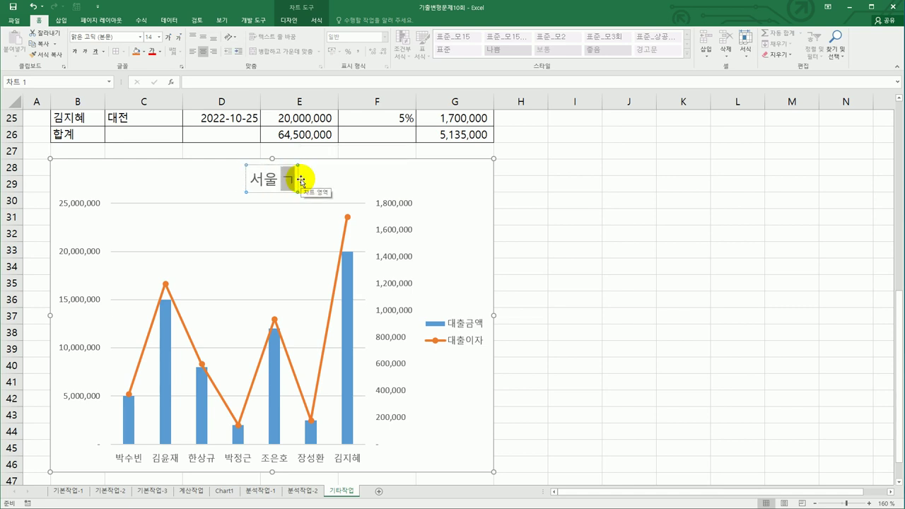
{"action": "type", "text": "기 고객"}
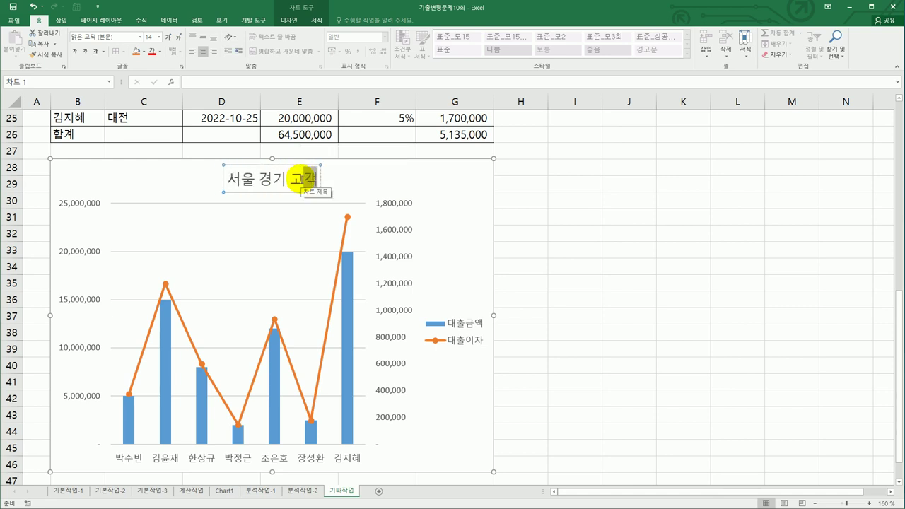
{"action": "type", "text": "별 대출 현황"}
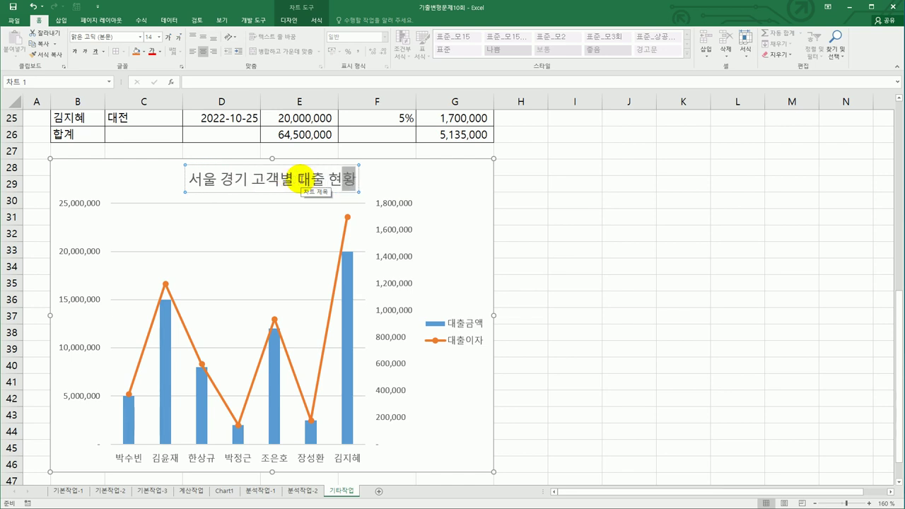
Format the chart title in 굴림체, bold, size 14
{"action": "left_click", "coordinate": [238, 167]}
{"action": "left_click", "coordinate": [240, 163]}
{"action": "left_click", "coordinate": [130, 36]}
{"action": "left_click", "coordinate": [140, 41]}
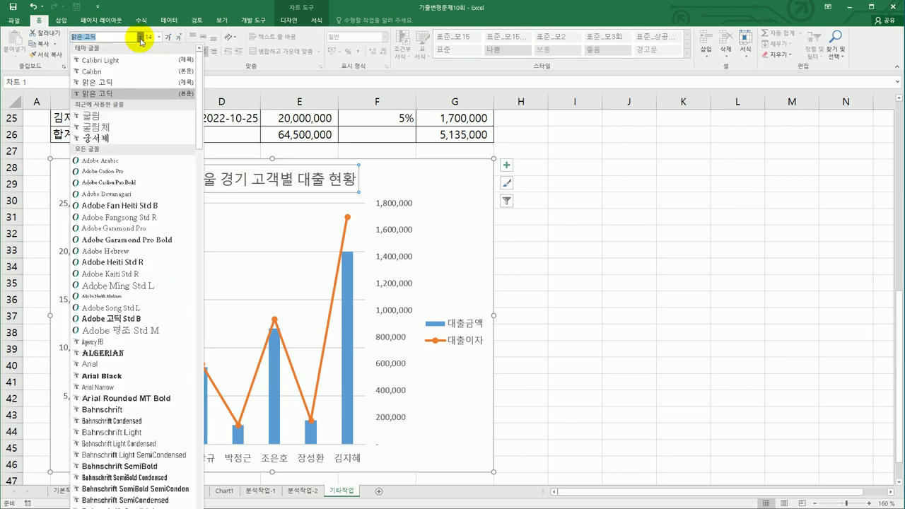
{"action": "left_click", "coordinate": [124, 129]}
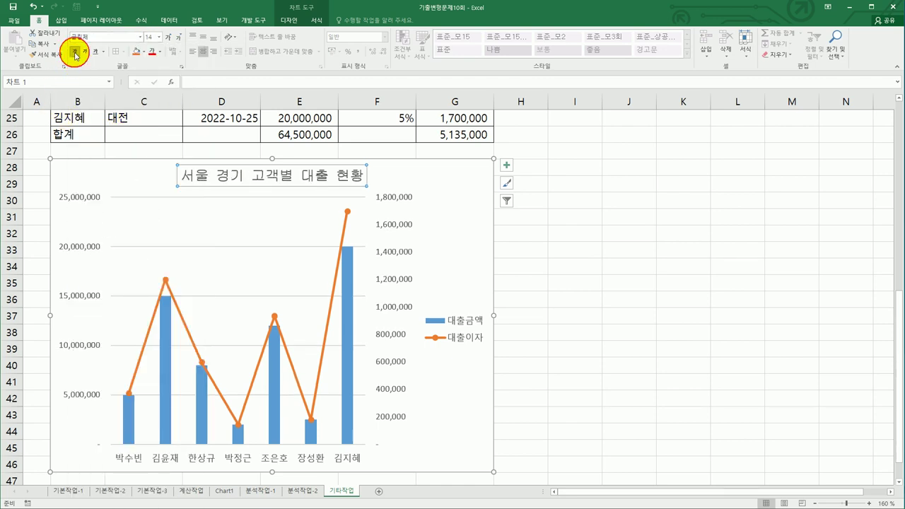
{"action": "left_click", "coordinate": [161, 36]}
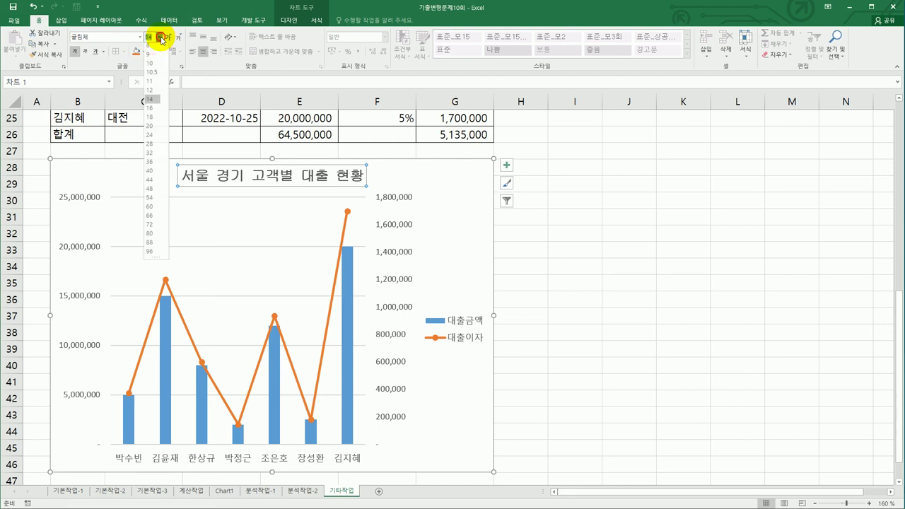
{"action": "left_click", "coordinate": [150, 102]}
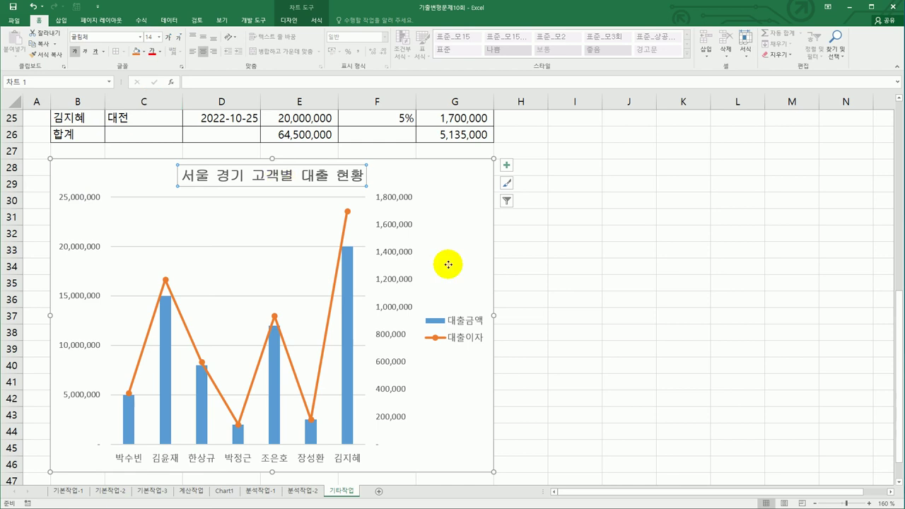
Add axis titles for the primary vertical (기본 세로) and secondary vertical (보조 세로) axes of the chart
{"action": "left_click", "coordinate": [506, 167]}
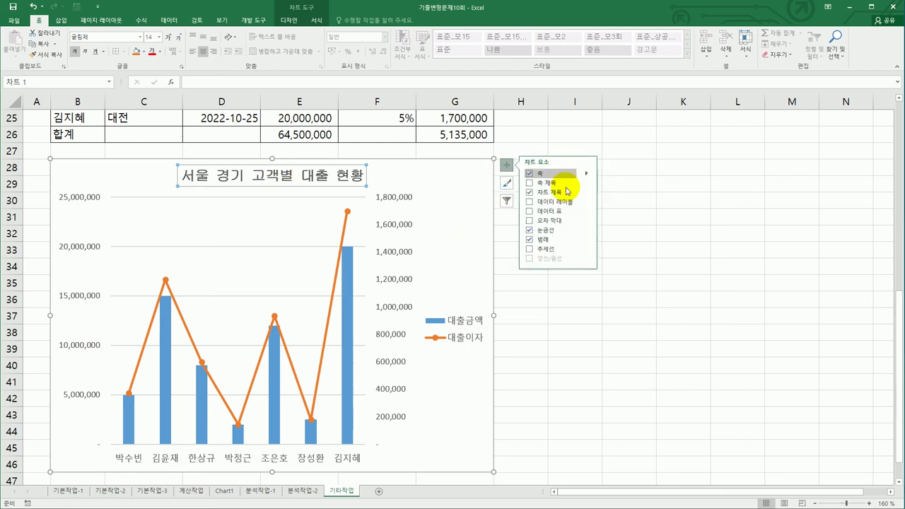
{"action": "mouse_move", "coordinate": [586, 185]}
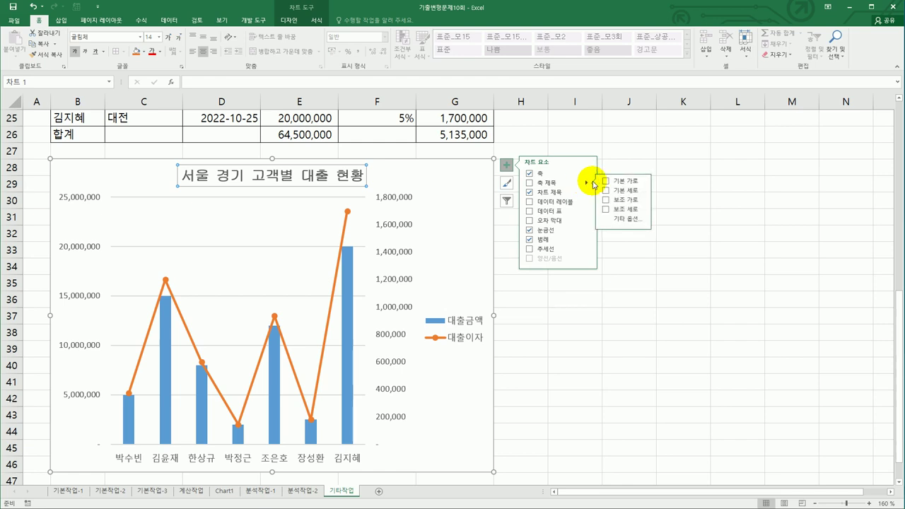
{"action": "left_click", "coordinate": [623, 182]}
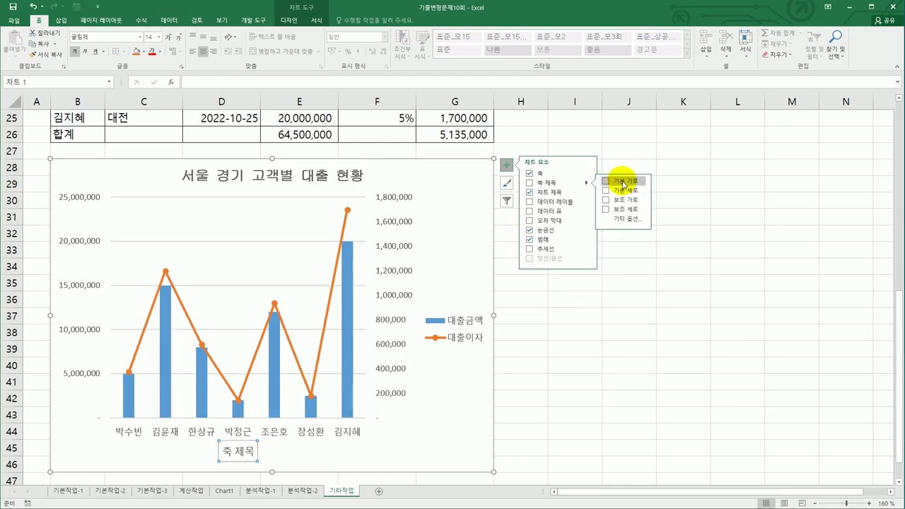
{"action": "left_click", "coordinate": [625, 190]}
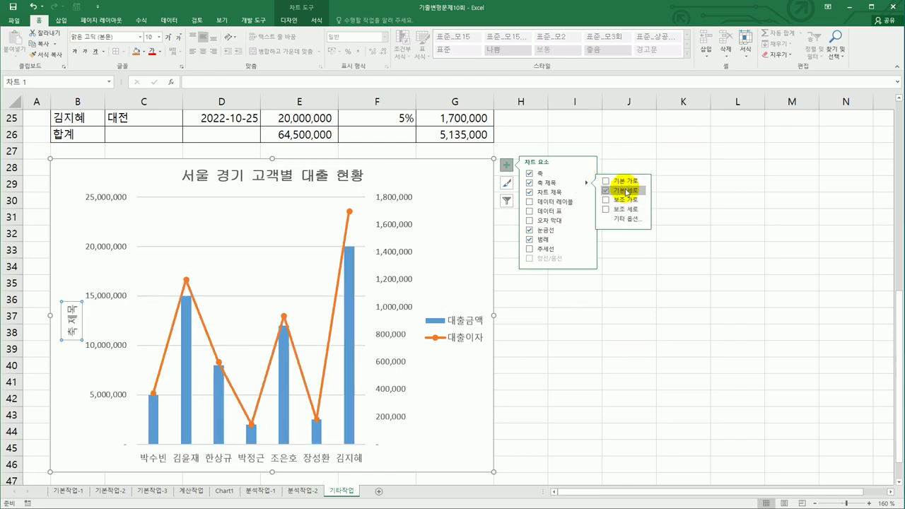
{"action": "left_click", "coordinate": [625, 209]}
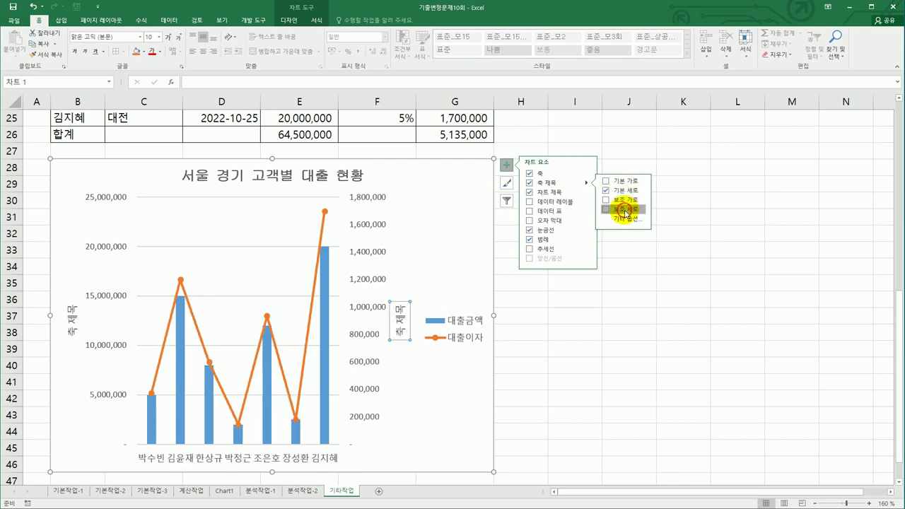
Change the primary vertical axis title text to 대출금액 and the secondary vertical axis title text to 대출이자
{"action": "left_click", "coordinate": [65, 311]}
{"action": "left_click_drag", "start_coordinate": [65, 311], "coordinate": [72, 339]}
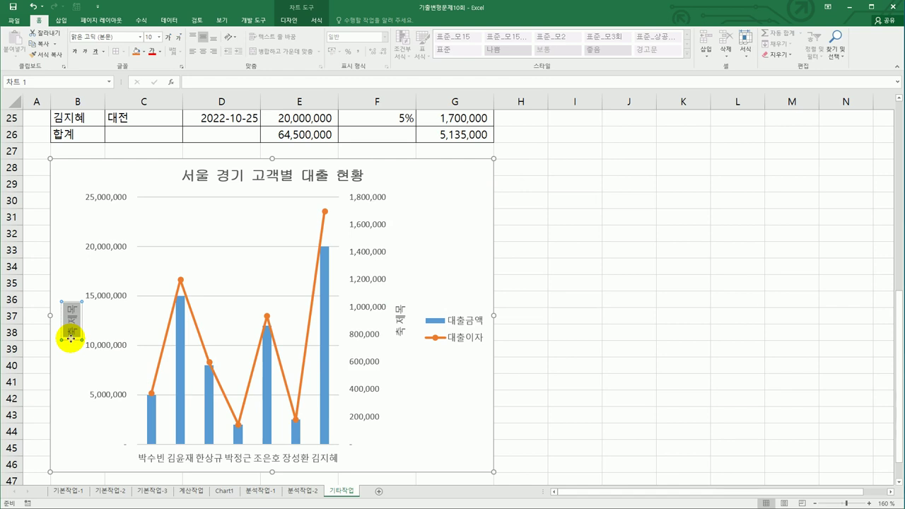
{"action": "type", "text": "대출금액"}
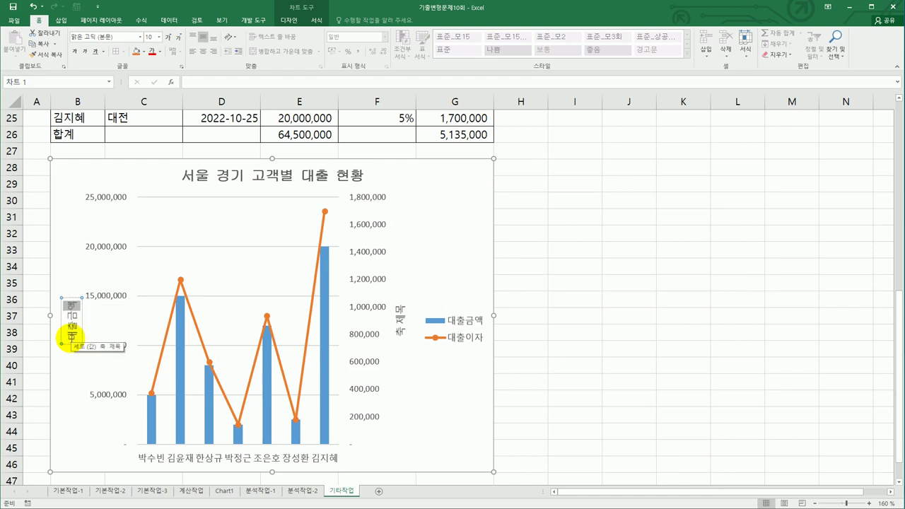
{"action": "left_click", "coordinate": [400, 318]}
{"action": "left_click", "coordinate": [398, 309]}
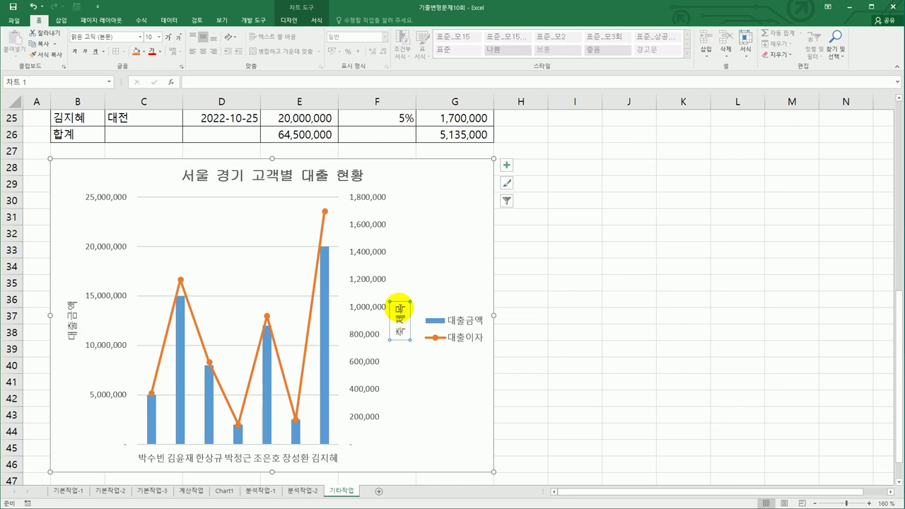
{"action": "left_click_drag", "start_coordinate": [396, 308], "coordinate": [408, 347]}
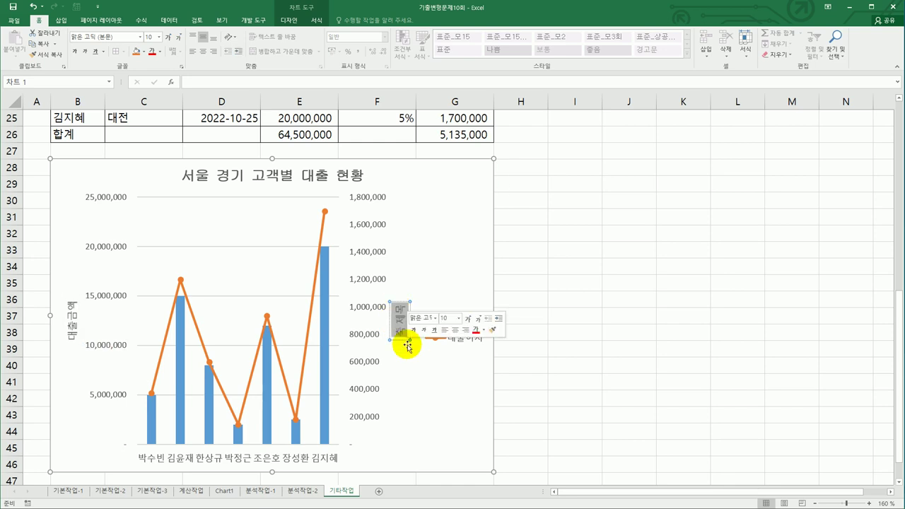
{"action": "type", "text": "대출이자"}
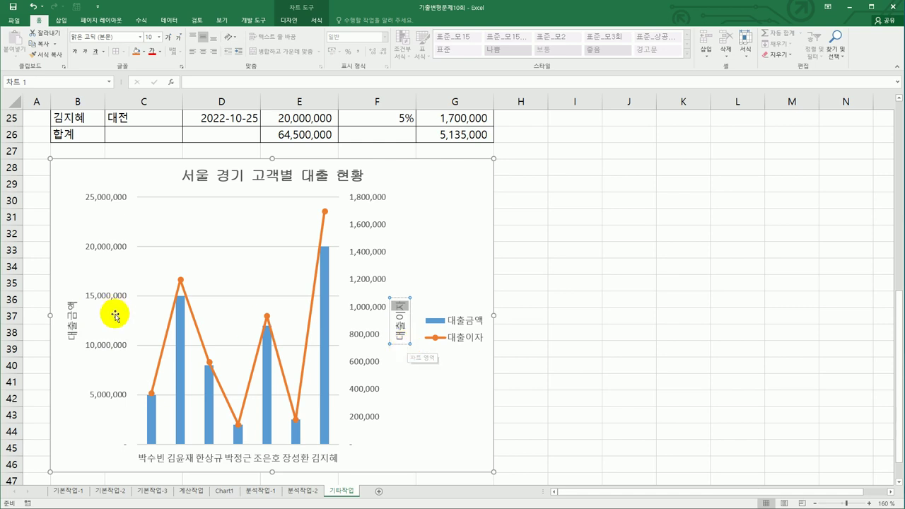
Set the text direction of the 대출금액 axis title to 세로
{"action": "left_click", "coordinate": [70, 331]}
{"action": "left_click_drag", "start_coordinate": [72, 331], "coordinate": [82, 319]}
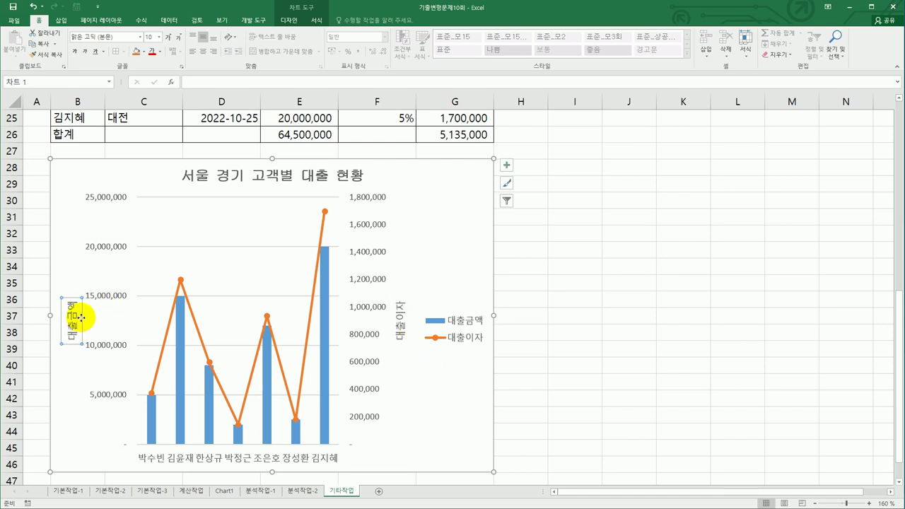
{"action": "right_click", "coordinate": [82, 318]}
{"action": "left_click", "coordinate": [129, 406]}
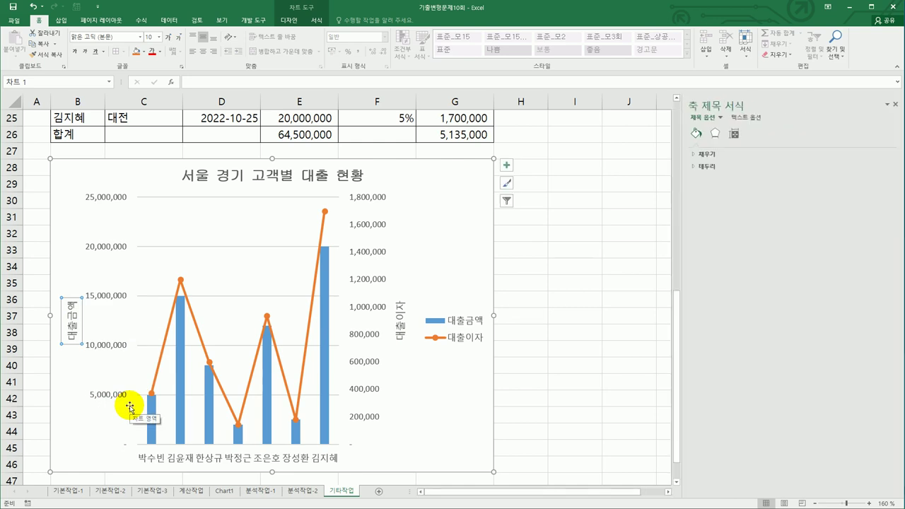
{"action": "left_click", "coordinate": [735, 138]}
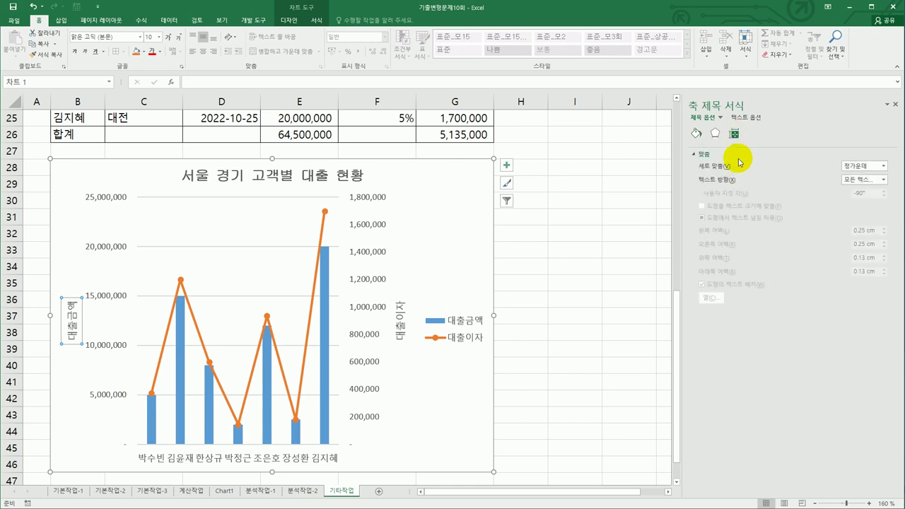
{"action": "left_click", "coordinate": [883, 180]}
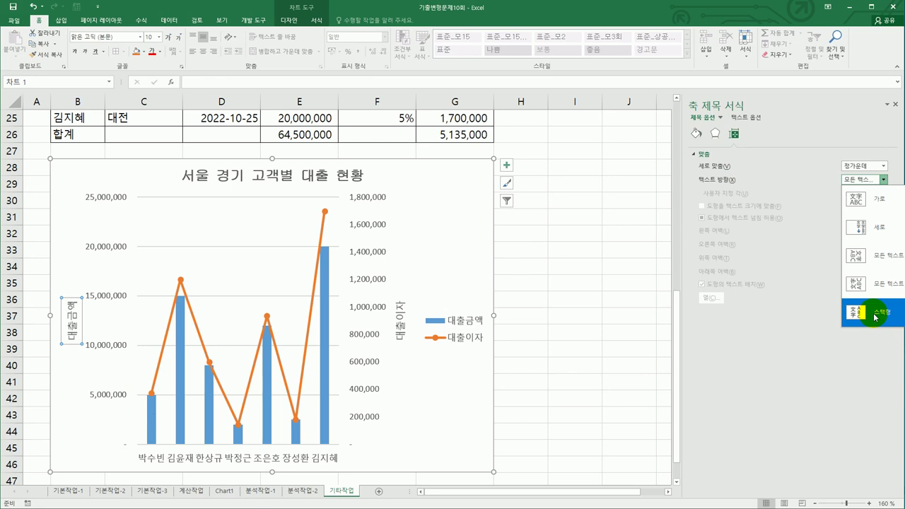
{"action": "left_click", "coordinate": [874, 232]}
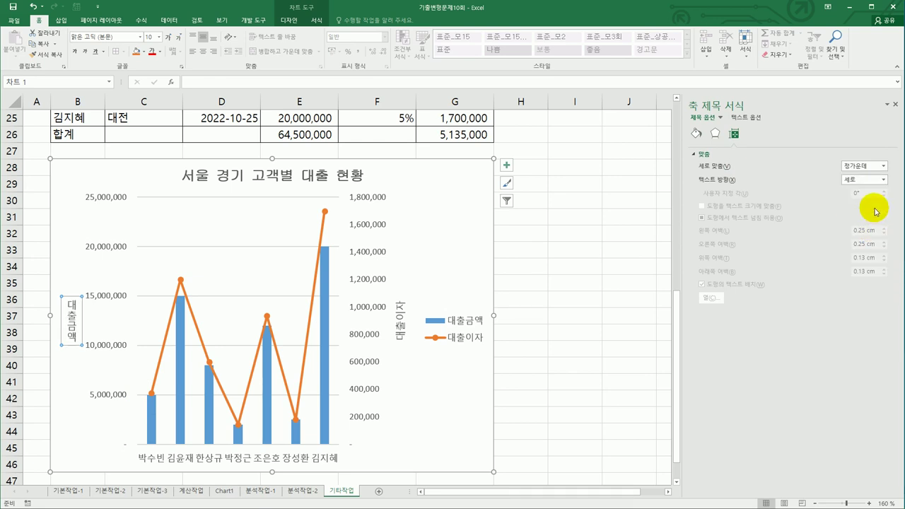
Try the 스택형 text direction on the 대출금액 axis title, and return it to 세로
{"action": "left_click", "coordinate": [884, 181]}
{"action": "left_click", "coordinate": [881, 315]}
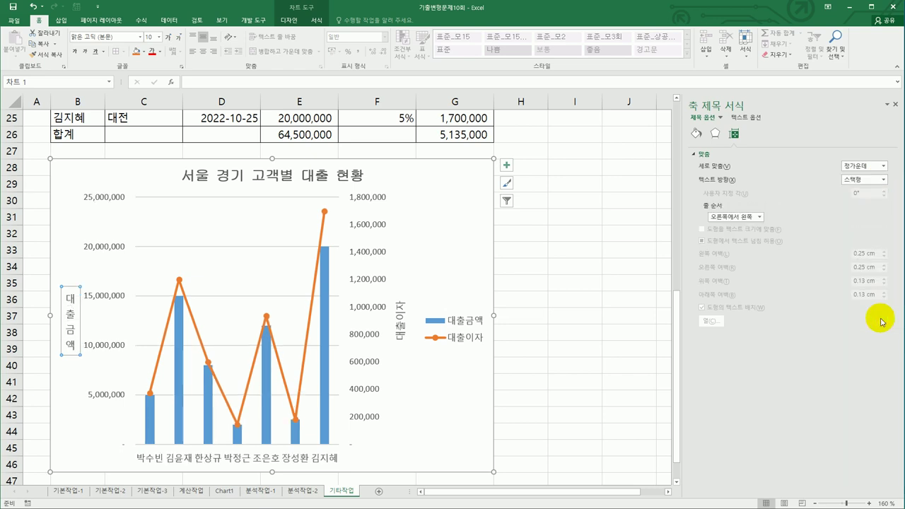
{"action": "left_click", "coordinate": [883, 181]}
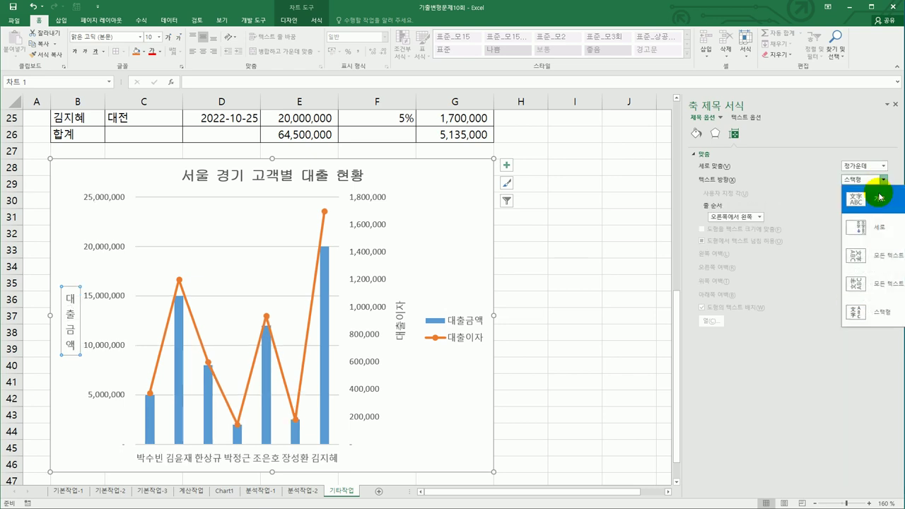
{"action": "left_click", "coordinate": [883, 239]}
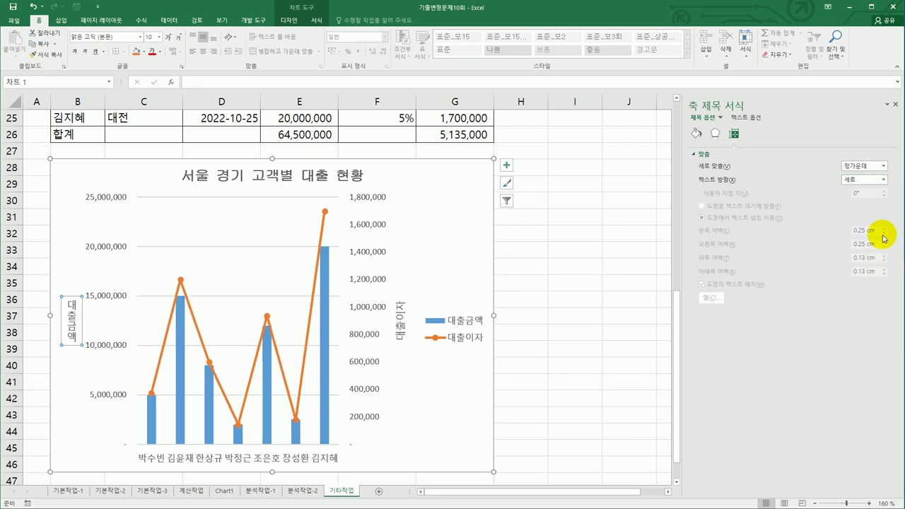
Set the text direction of the 대출이자 axis title to 세로
{"action": "left_click", "coordinate": [400, 325]}
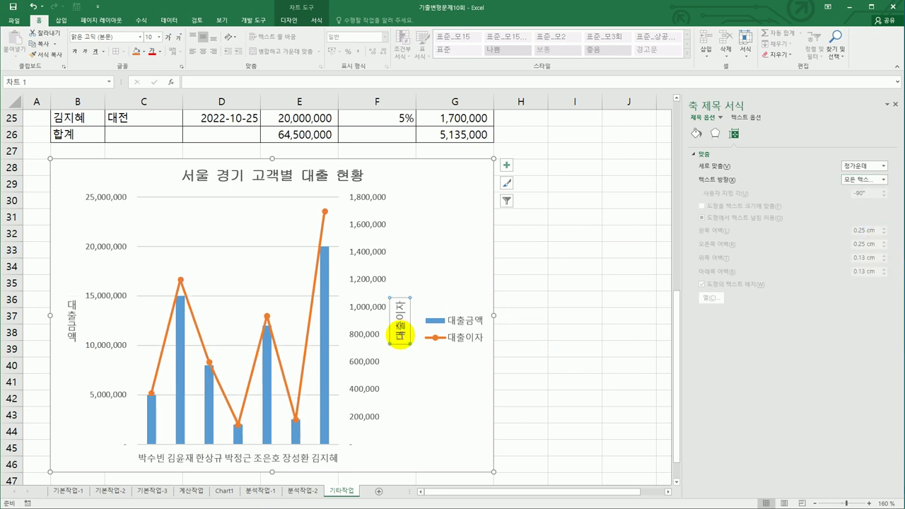
{"action": "left_click", "coordinate": [883, 179]}
{"action": "left_click", "coordinate": [868, 227]}
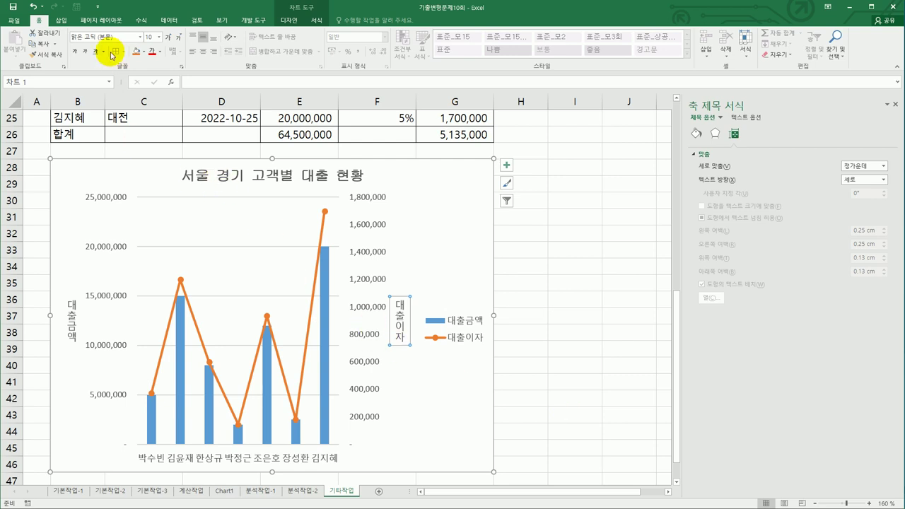
Format the 대출이자 axis title in 굴림, bold, size 11
{"action": "left_click", "coordinate": [140, 37]}
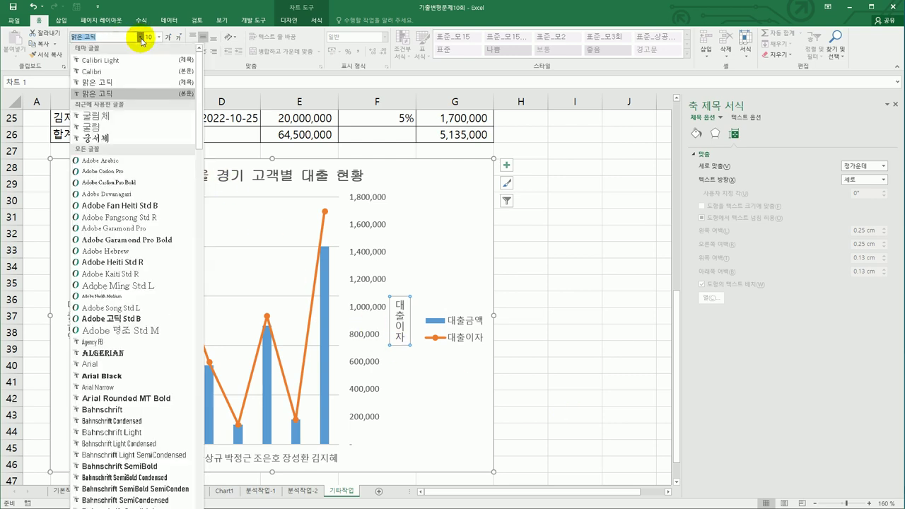
{"action": "left_click", "coordinate": [115, 127]}
{"action": "left_click", "coordinate": [159, 36]}
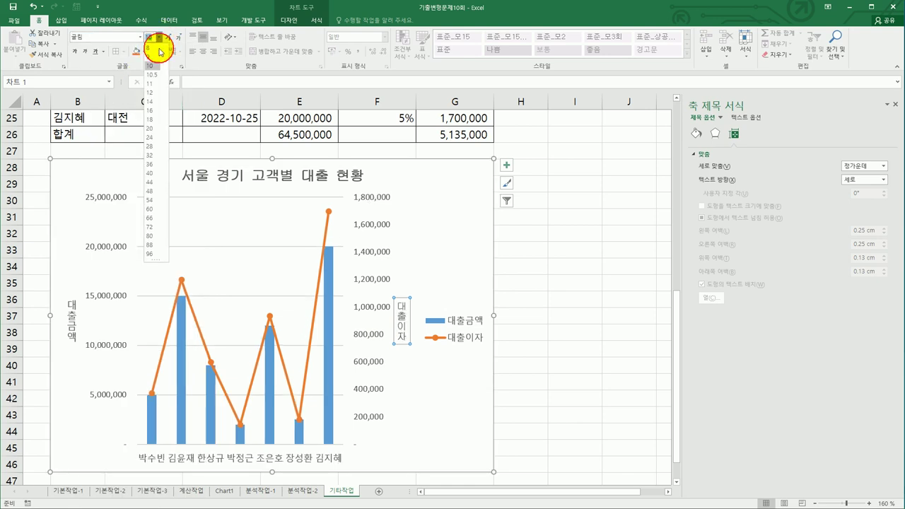
{"action": "left_click", "coordinate": [157, 84]}
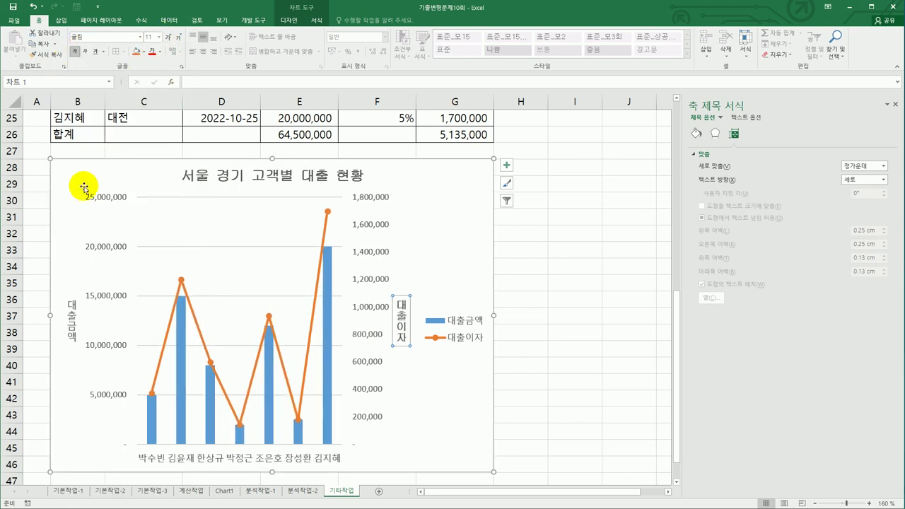
Format the 대출금액 axis title in 굴림, size 11
{"action": "left_click", "coordinate": [77, 319]}
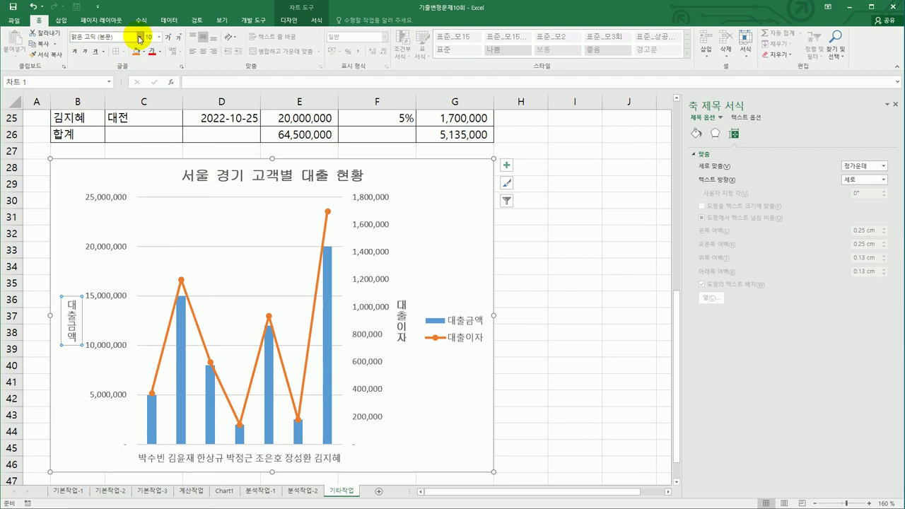
{"action": "left_click", "coordinate": [140, 37]}
{"action": "left_click", "coordinate": [106, 114]}
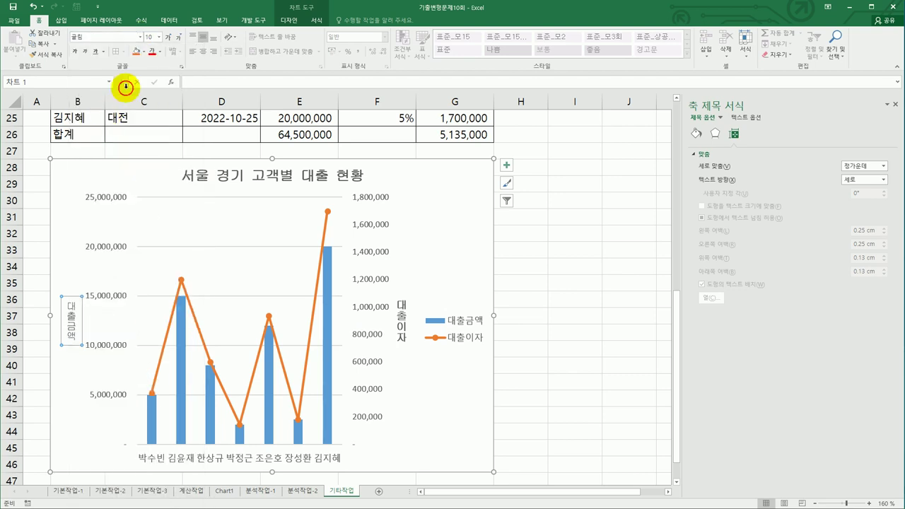
{"action": "left_click", "coordinate": [160, 36]}
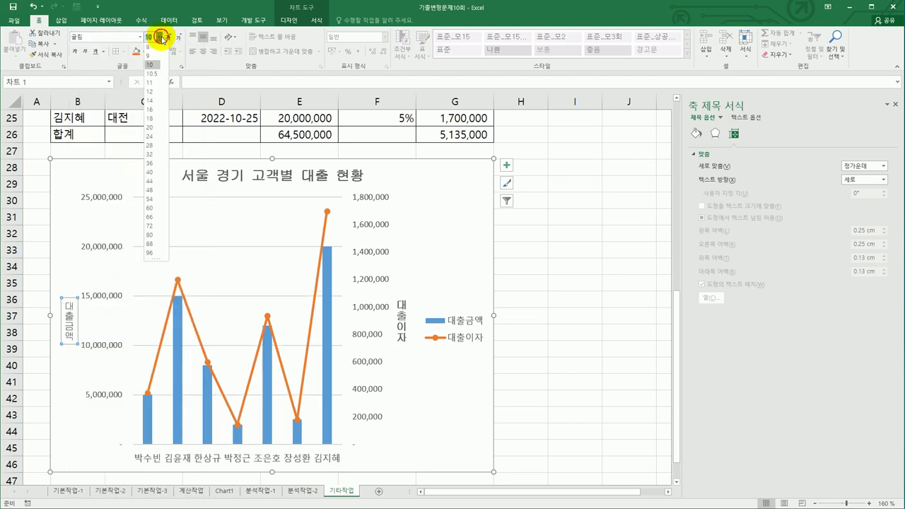
{"action": "left_click", "coordinate": [149, 85]}
{"action": "left_click", "coordinate": [530, 351]}
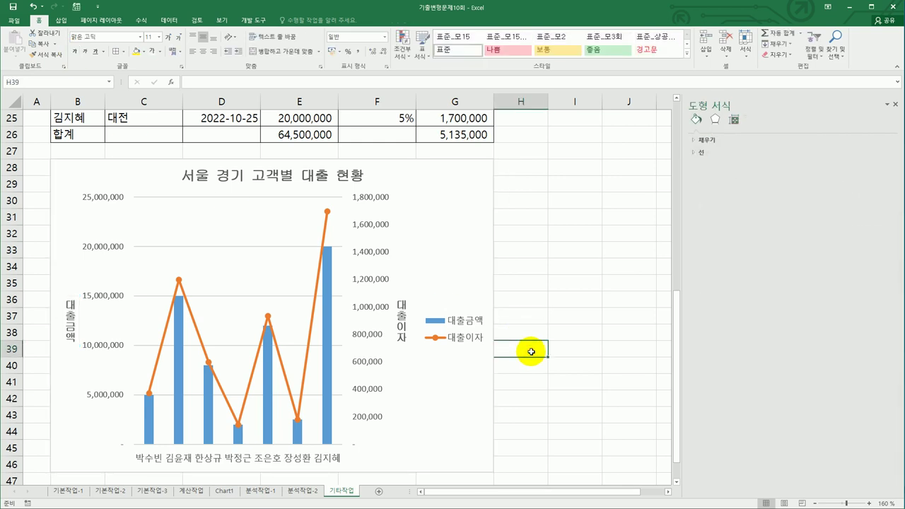
Place the chart legend at the 아래쪽 position
{"action": "left_click", "coordinate": [467, 241]}
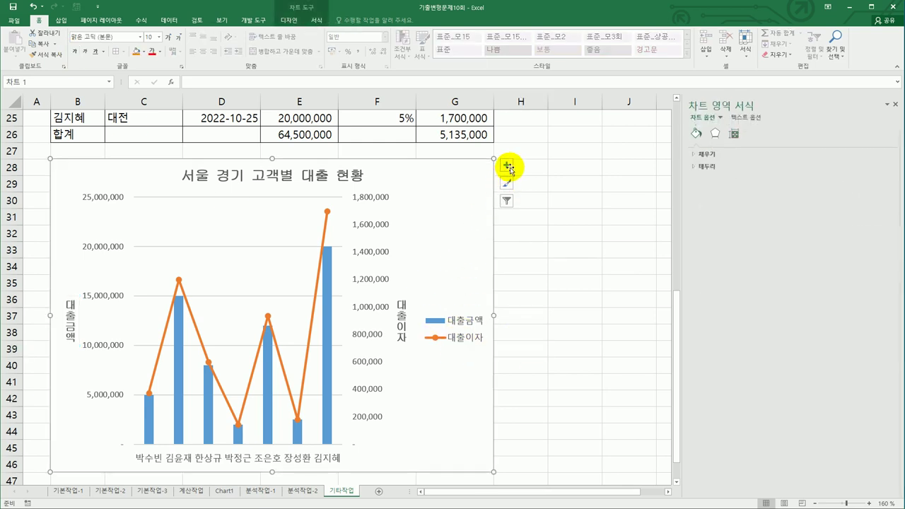
{"action": "left_click", "coordinate": [506, 166]}
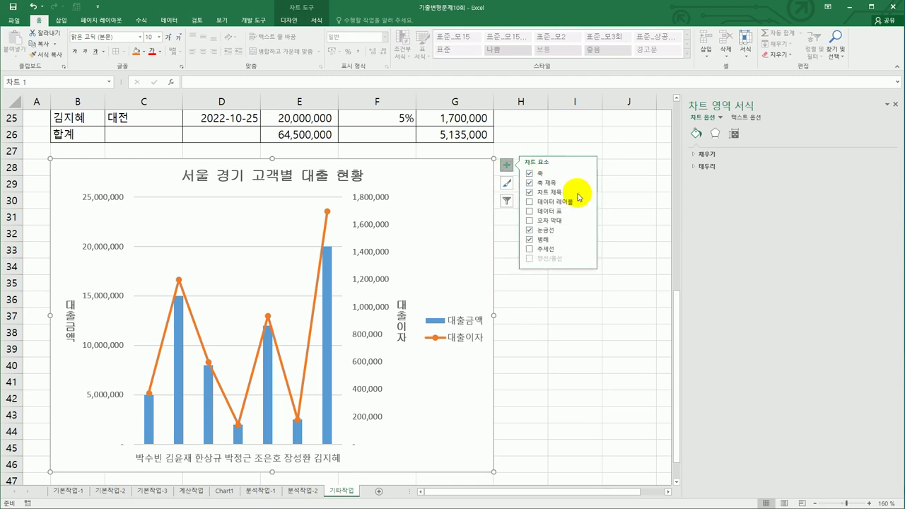
{"action": "left_click", "coordinate": [586, 240]}
{"action": "left_click", "coordinate": [633, 275]}
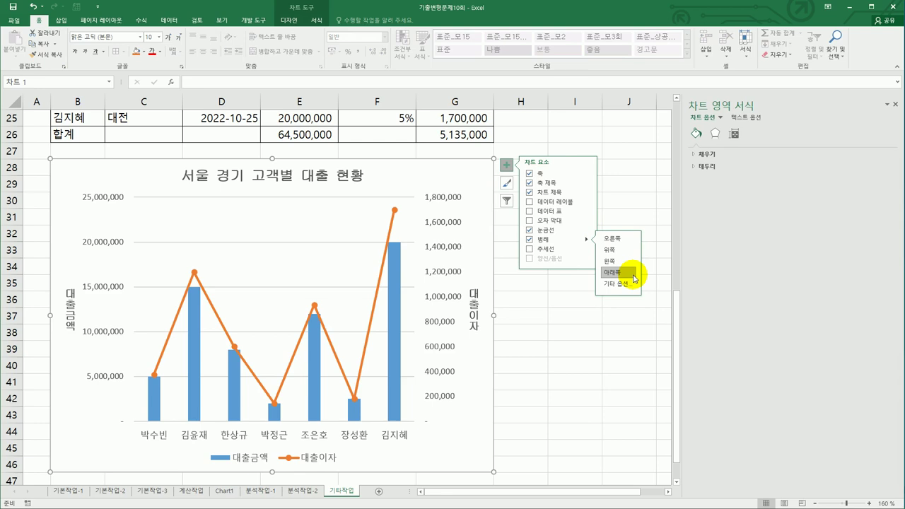
Apply the first 바깥쪽 shadow preset, offset diagonally to the lower right, to the chart legend
{"action": "left_click", "coordinate": [314, 459]}
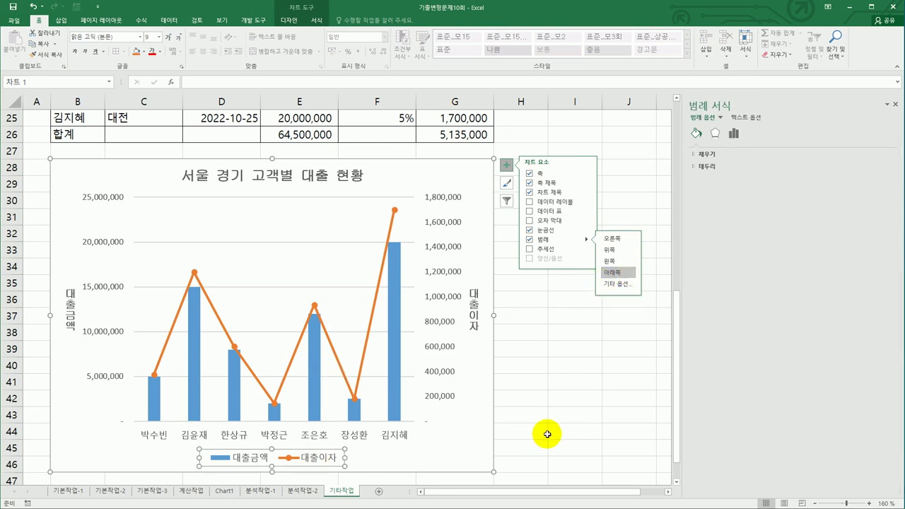
{"action": "scroll", "coordinate": [544, 410], "scroll_direction": "down", "scroll_amount": 1}
{"action": "scroll", "coordinate": [424, 378], "scroll_direction": "down", "scroll_amount": 1}
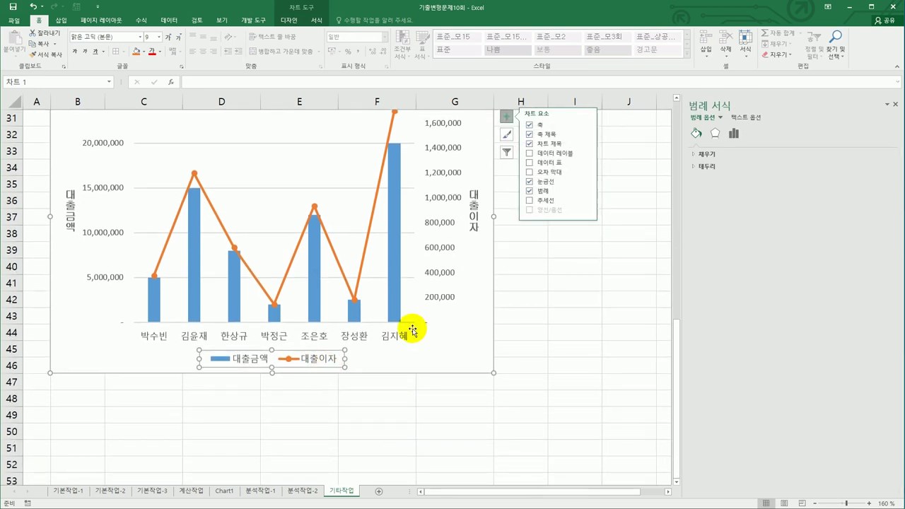
{"action": "left_click", "coordinate": [715, 133]}
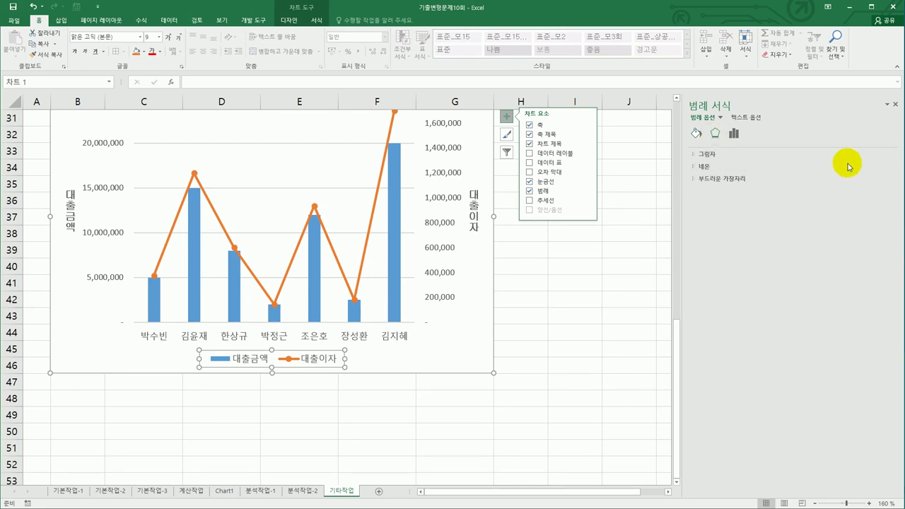
{"action": "left_click", "coordinate": [768, 153]}
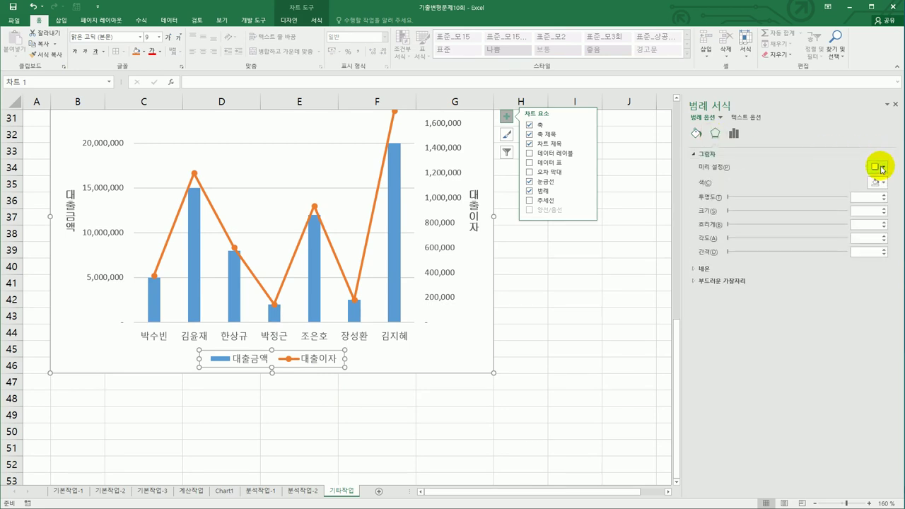
{"action": "left_click", "coordinate": [877, 168]}
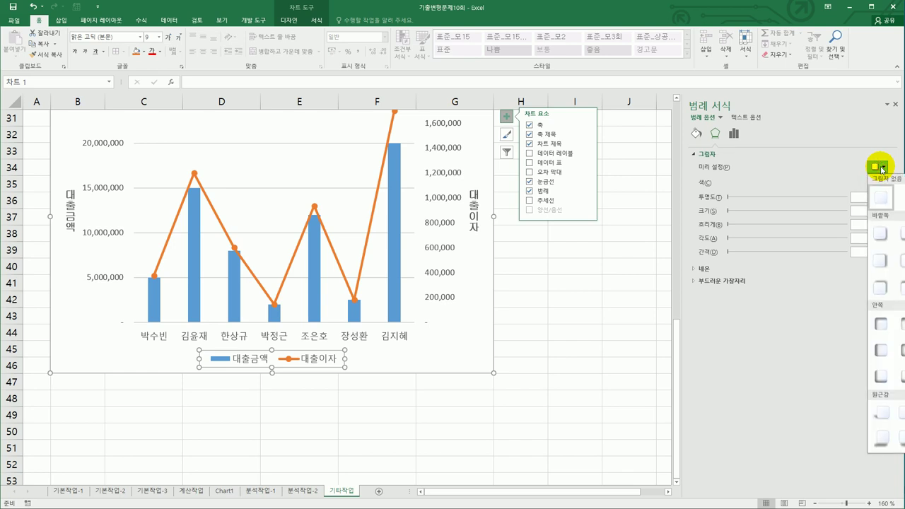
{"action": "left_click", "coordinate": [878, 234]}
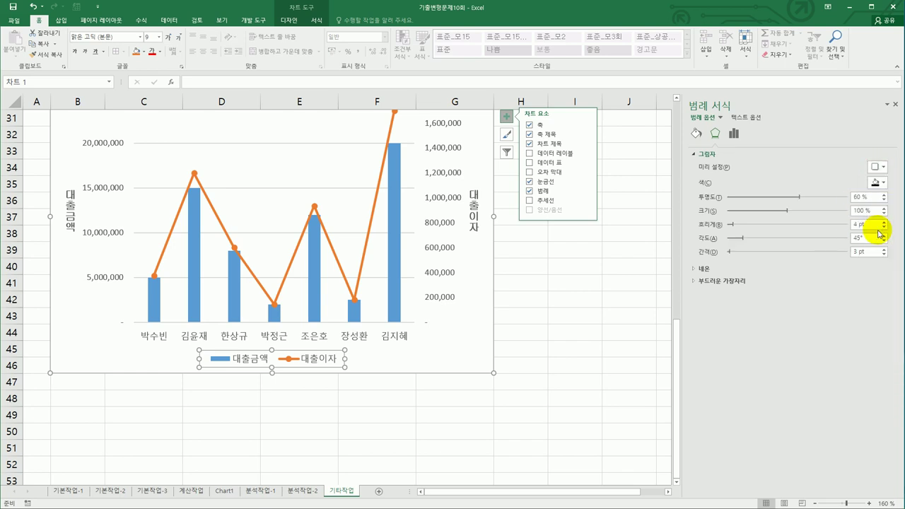
Give the legend a solid white fill and a solid-line (실선) border
{"action": "left_click", "coordinate": [696, 132]}
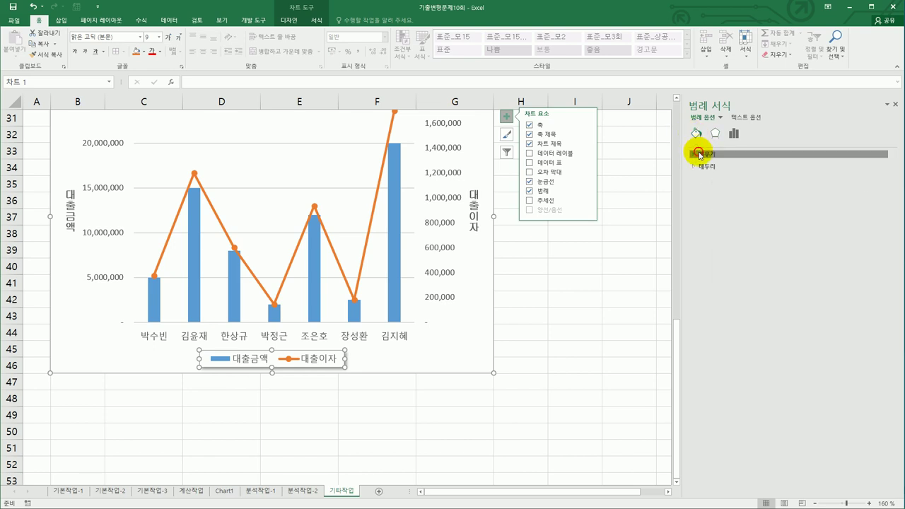
{"action": "left_click", "coordinate": [700, 154]}
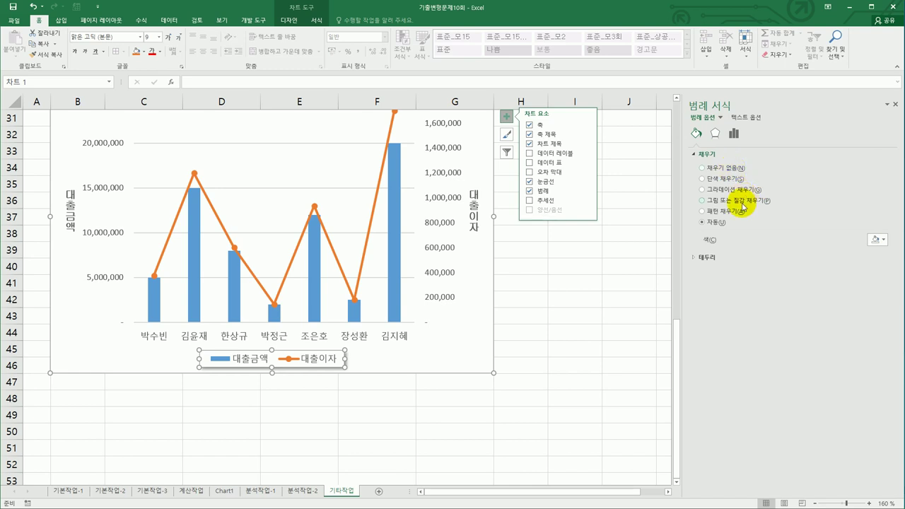
{"action": "left_click", "coordinate": [882, 240]}
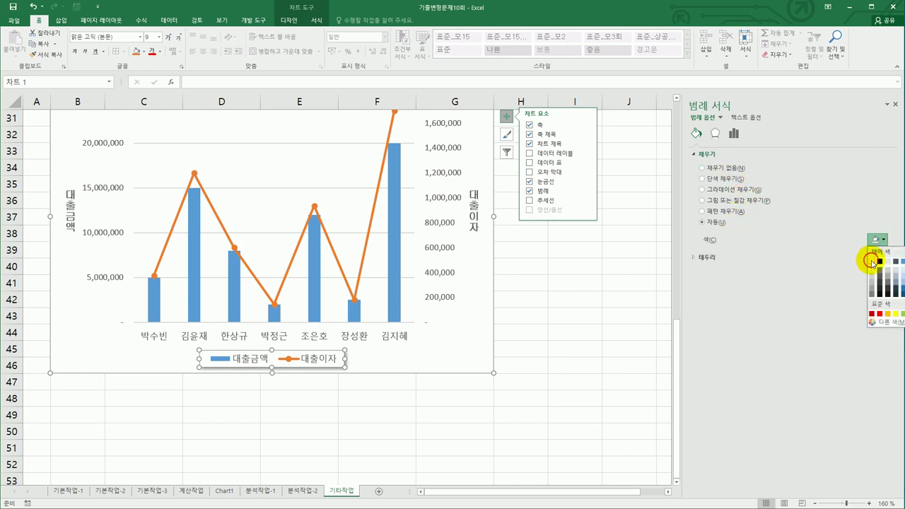
{"action": "left_click", "coordinate": [872, 262]}
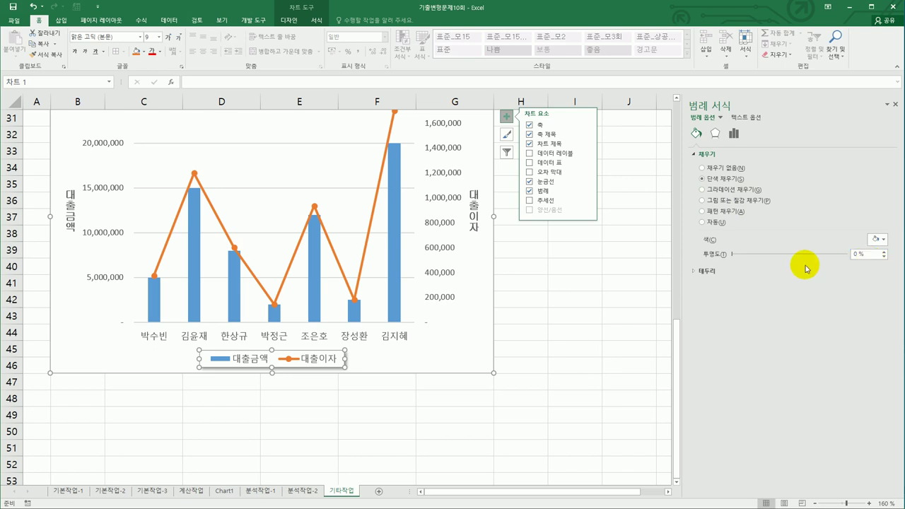
{"action": "left_click", "coordinate": [713, 270]}
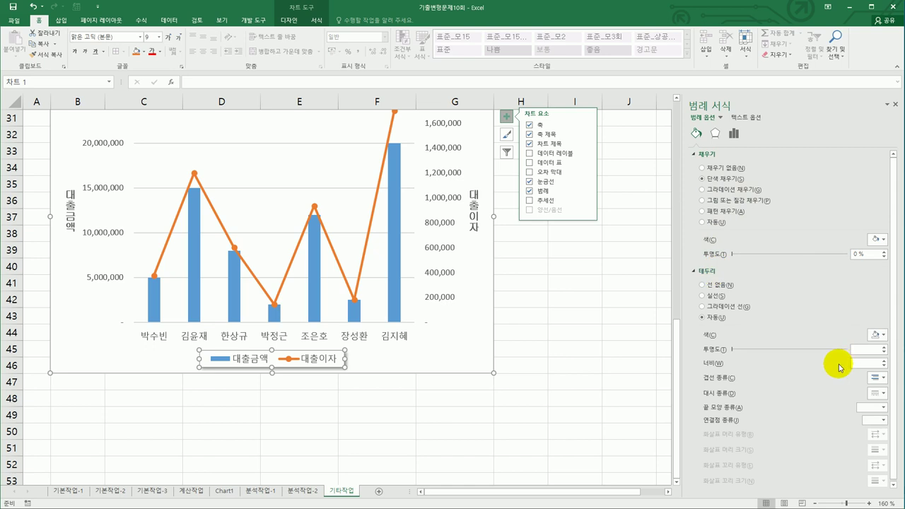
{"action": "left_click", "coordinate": [718, 297]}
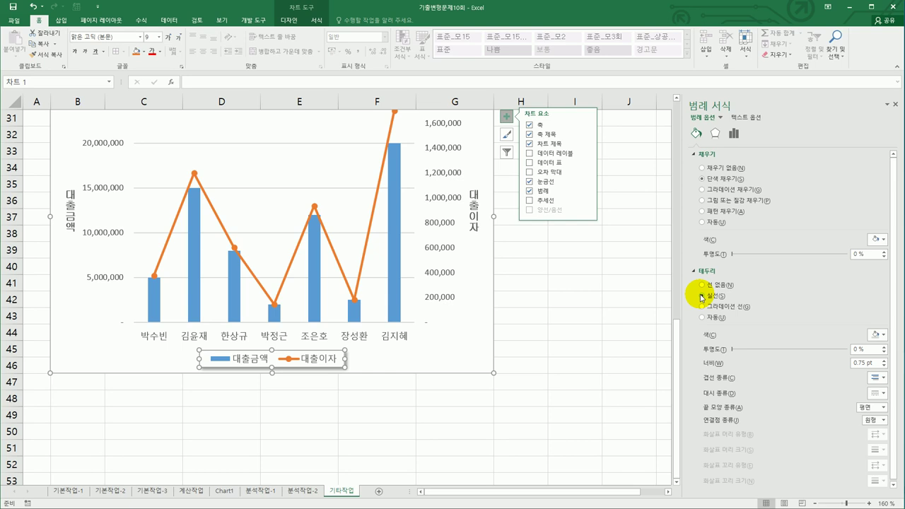
Add a data label to only the second point of the 대출이자 line series
{"action": "scroll", "coordinate": [526, 357], "scroll_direction": "up", "scroll_amount": 1}
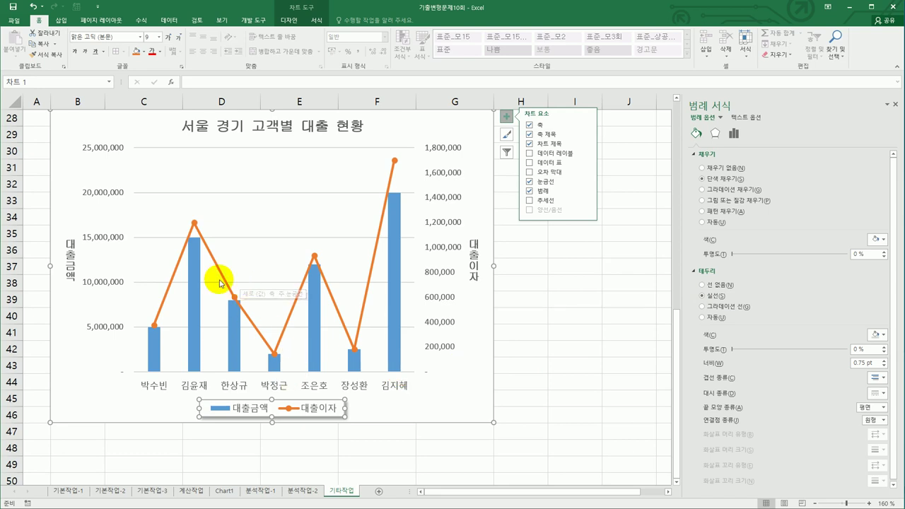
{"action": "left_click", "coordinate": [194, 225]}
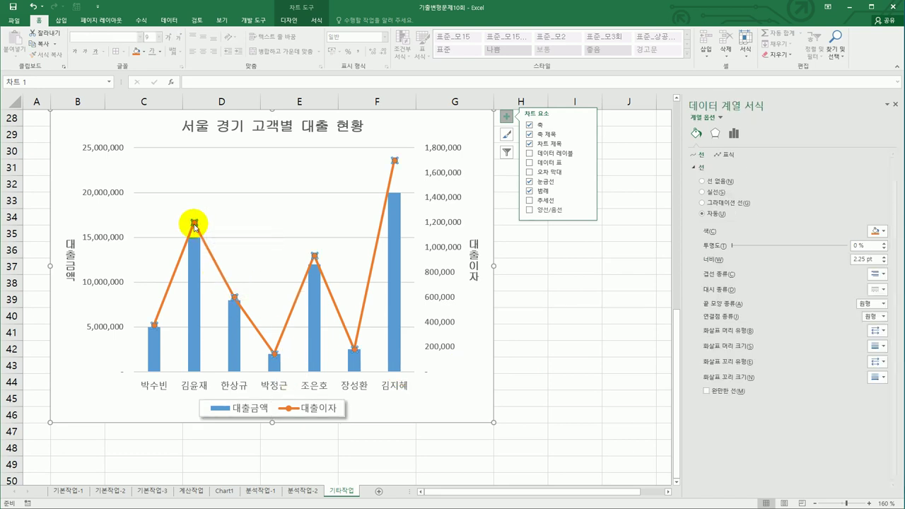
{"action": "left_click", "coordinate": [195, 226]}
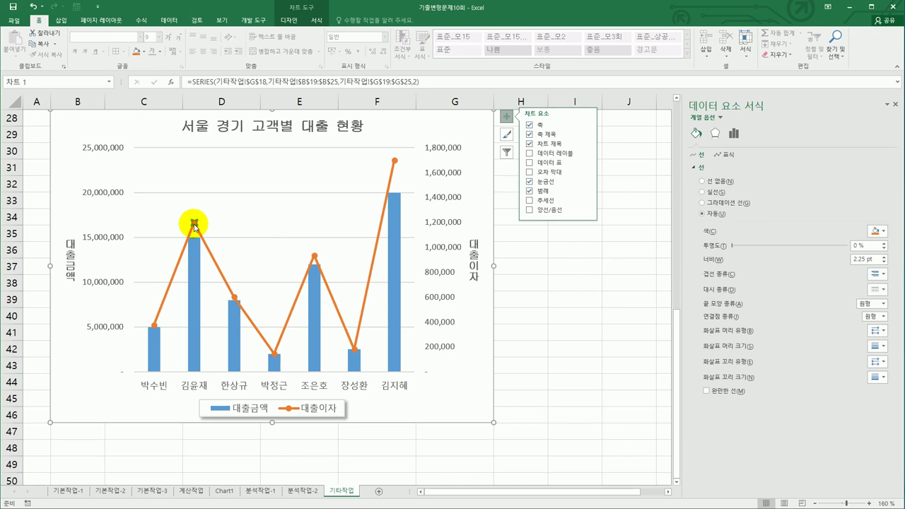
{"action": "right_click", "coordinate": [195, 225]}
{"action": "left_click", "coordinate": [249, 291]}
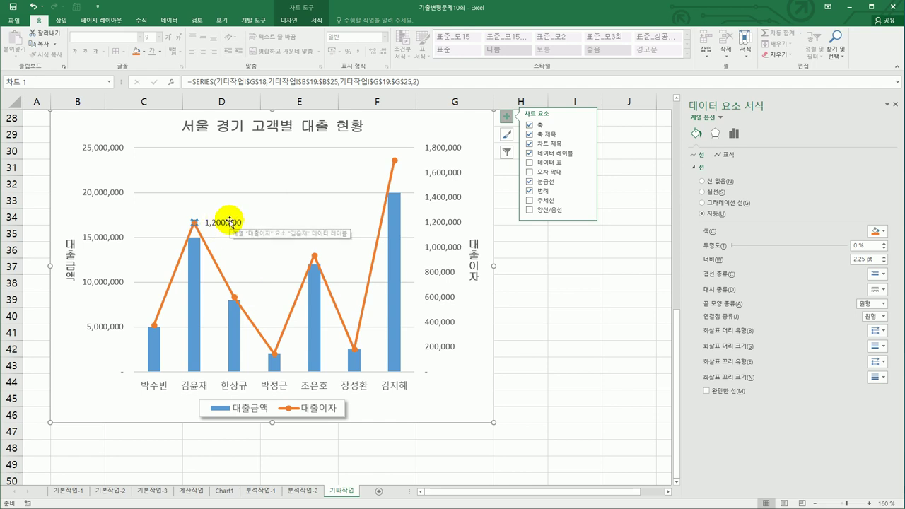
Format the data label on the second 대출이자 point in 굴림체, size 10
{"action": "left_click", "coordinate": [230, 224]}
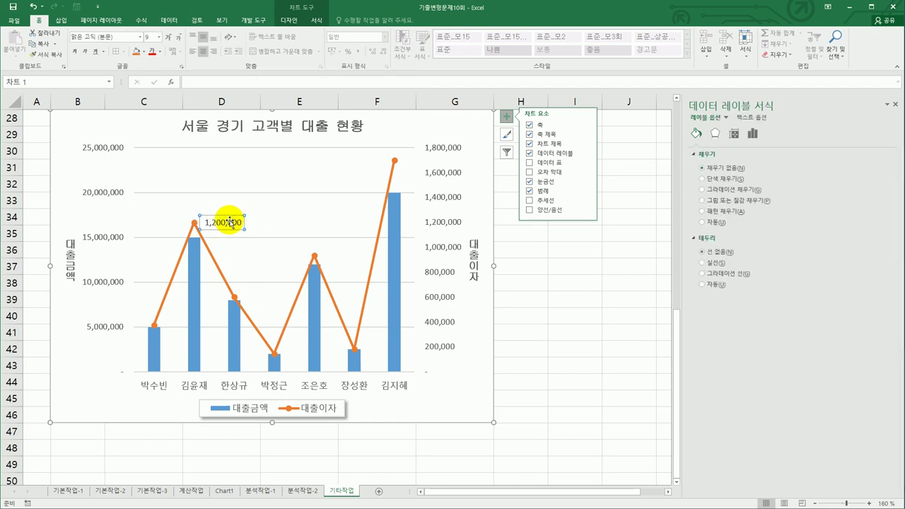
{"action": "left_click", "coordinate": [143, 37]}
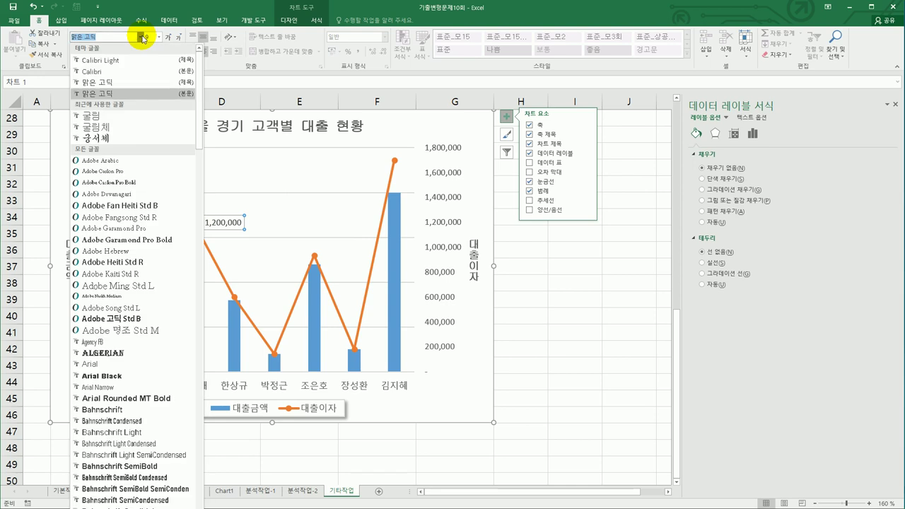
{"action": "left_click", "coordinate": [127, 136]}
{"action": "left_click", "coordinate": [160, 37]}
{"action": "left_click", "coordinate": [150, 66]}
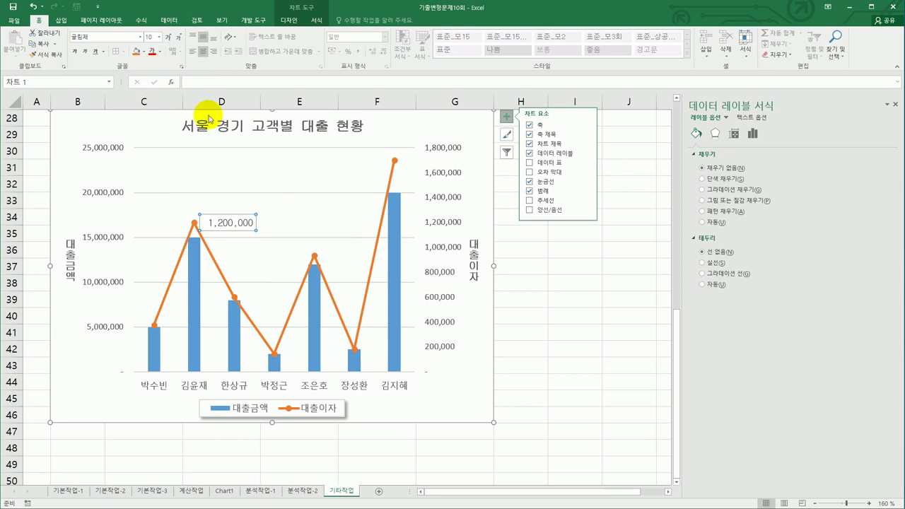
{"action": "left_click", "coordinate": [512, 365]}
{"action": "scroll", "coordinate": [584, 343], "scroll_direction": "up", "scroll_amount": 1}
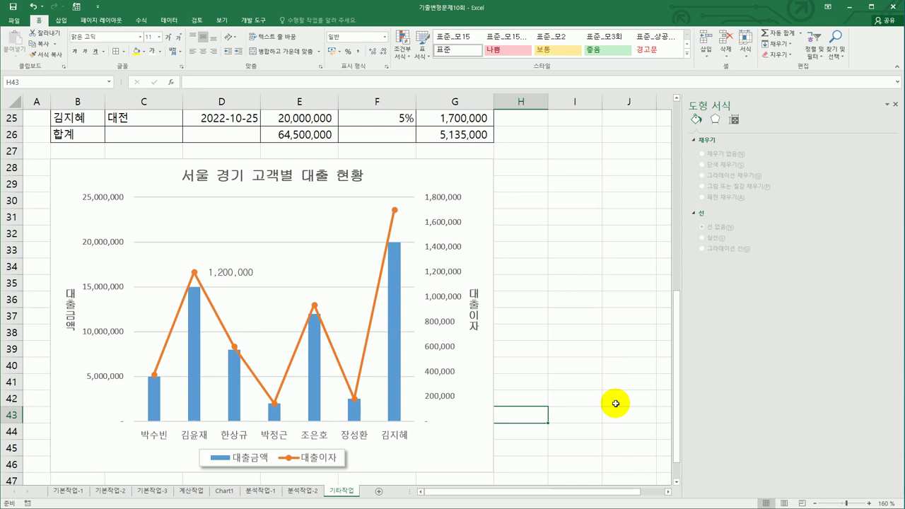
{"action": "left_click", "coordinate": [616, 404]}
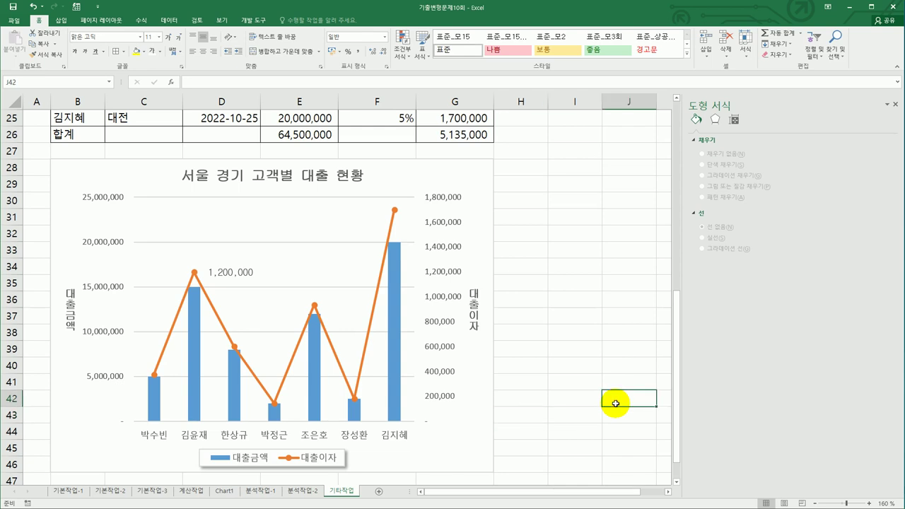
{"action": "left_click", "coordinate": [325, 468]}
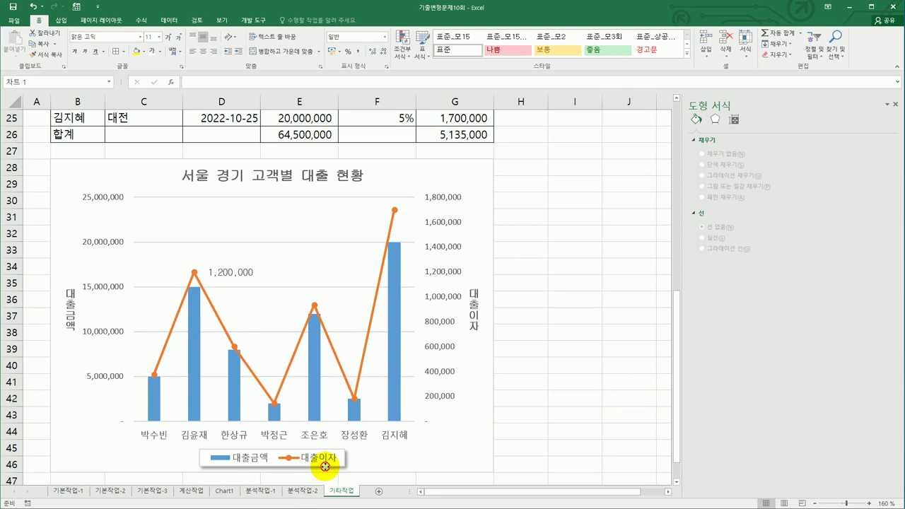
{"action": "left_click", "coordinate": [558, 451]}
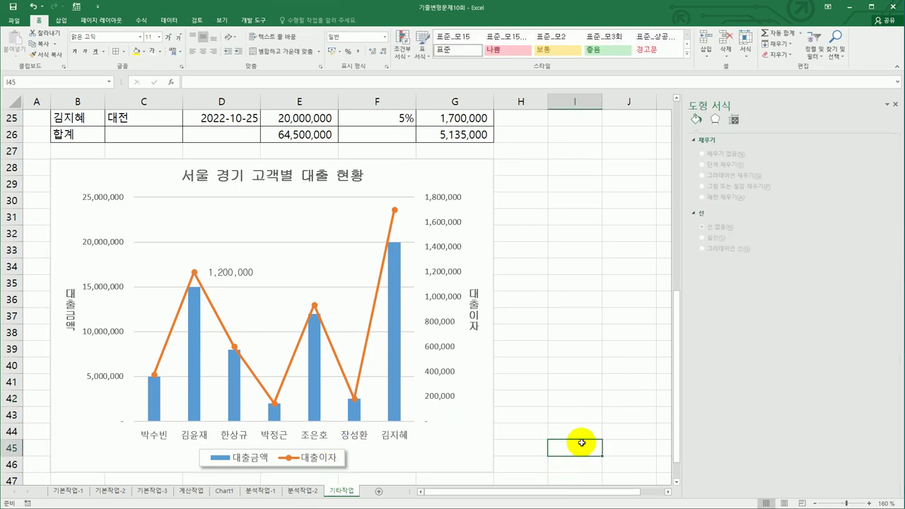